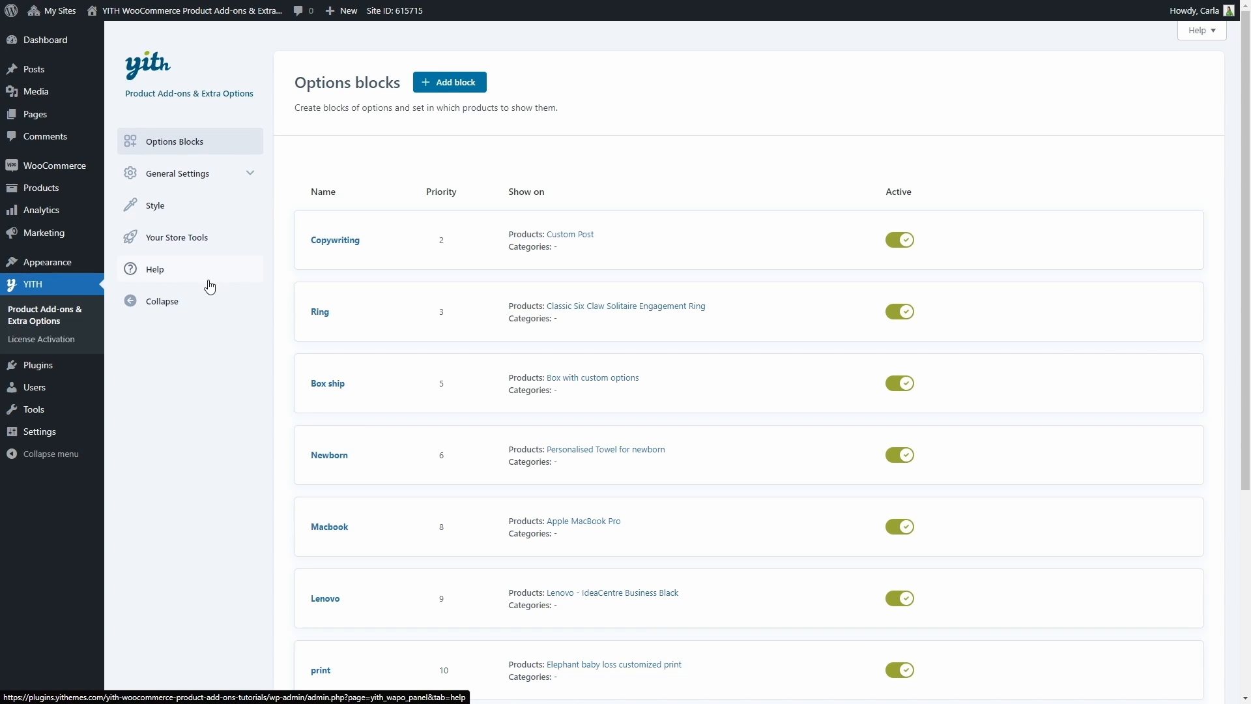
left_click(172, 305)
left_click(132, 287)
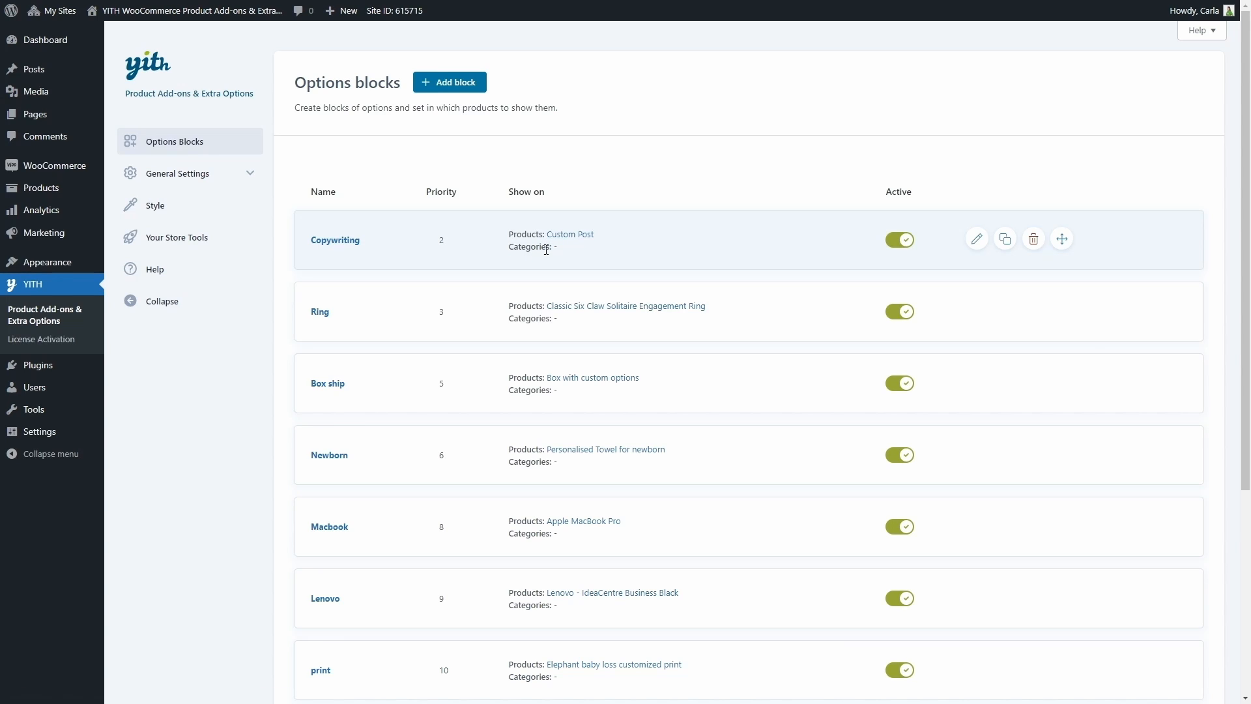
Step: Deactivate and reactivate the Copywriting options block
left_click(899, 241)
left_click(898, 241)
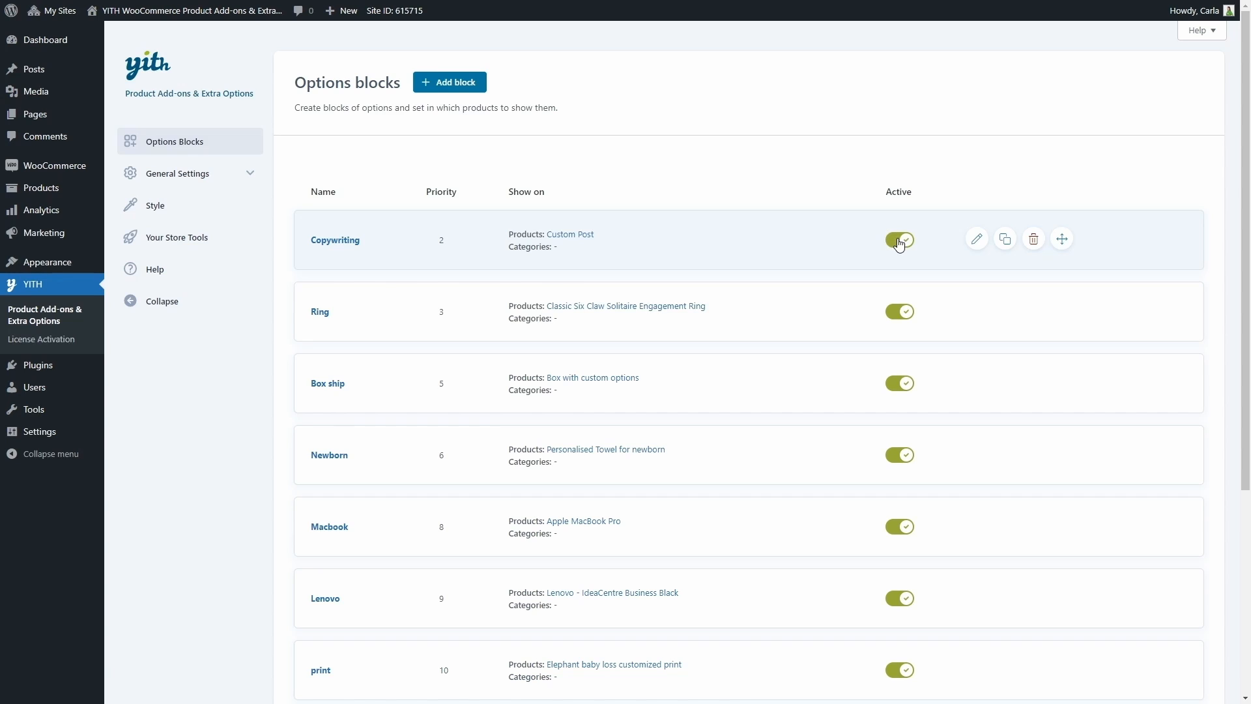
Step: Duplicate the Copywriting options block and delete the copy
left_click(1006, 241)
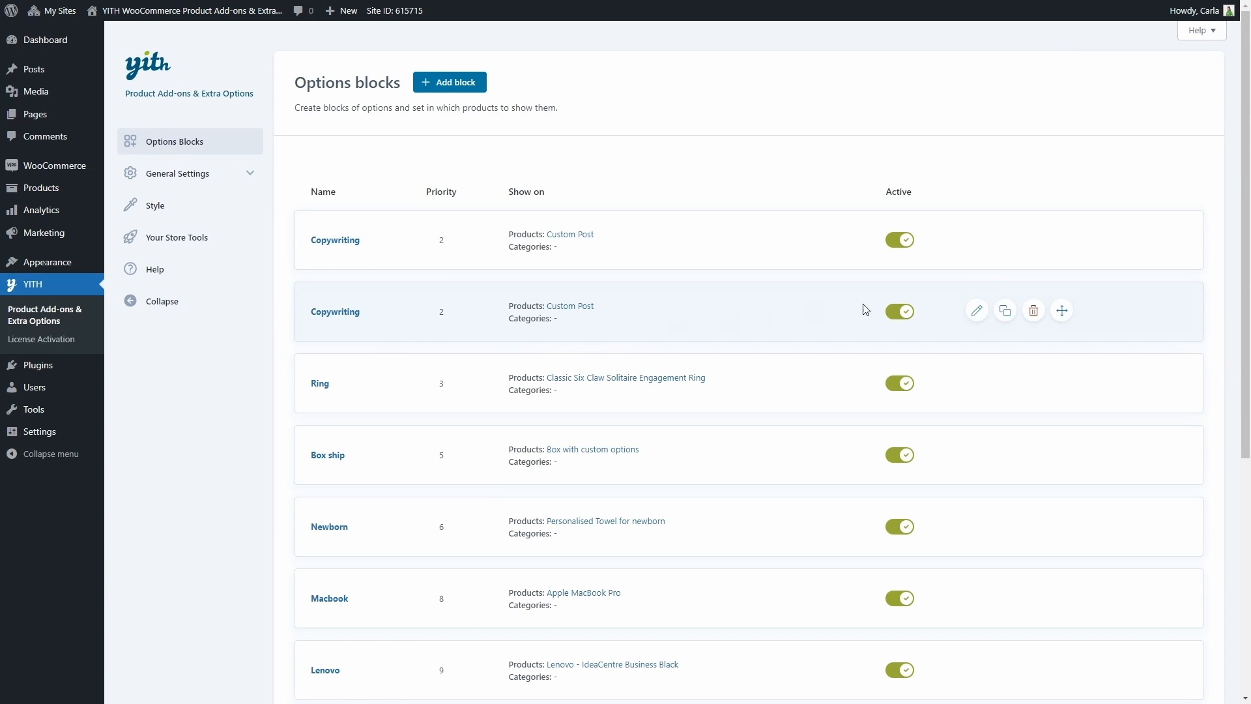
left_click(1034, 311)
left_click(701, 384)
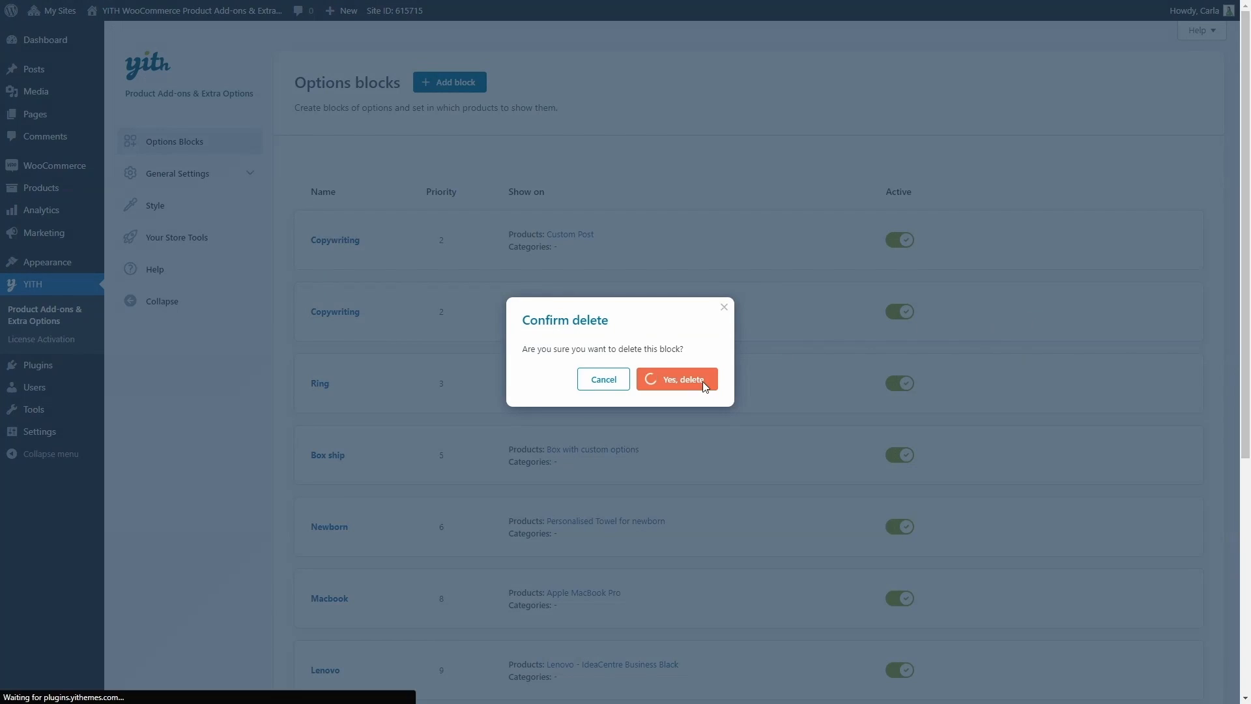
mouse_move(1062, 241)
left_mouse_down()
mouse_move(1067, 345)
mouse_move(1059, 234)
left_mouse_up()
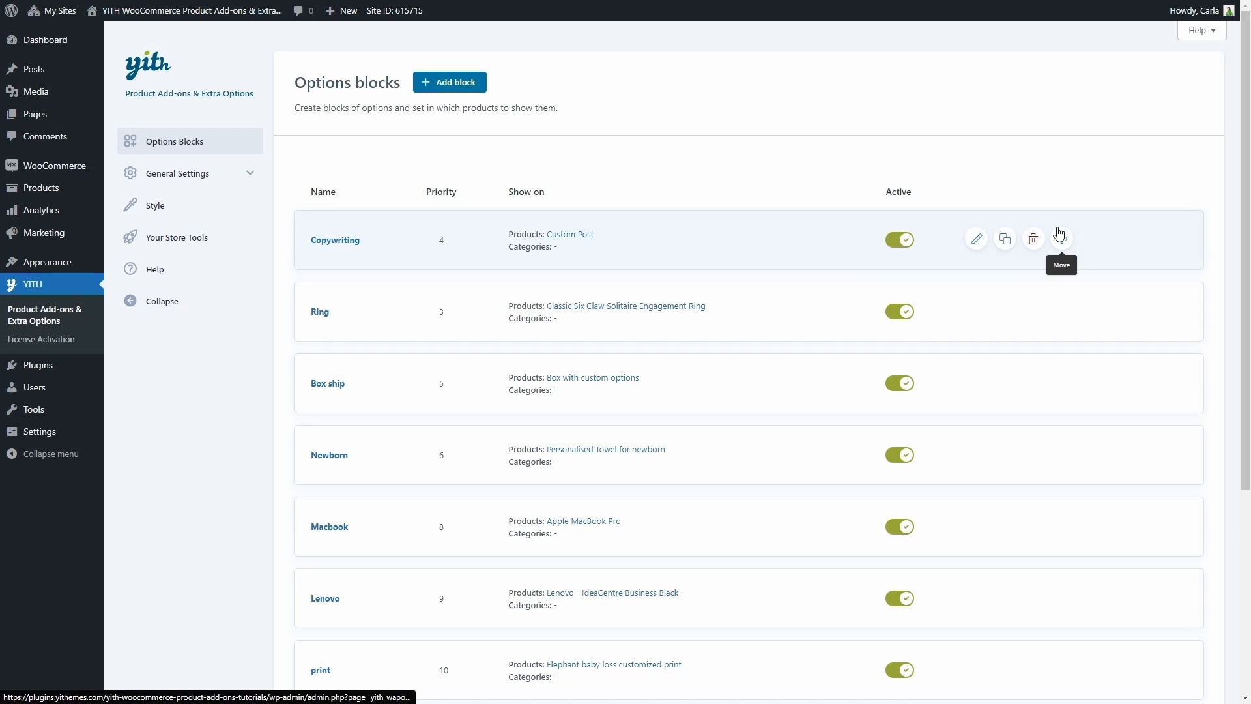
Step: Create a new options block and name it Pizza
left_click(473, 95)
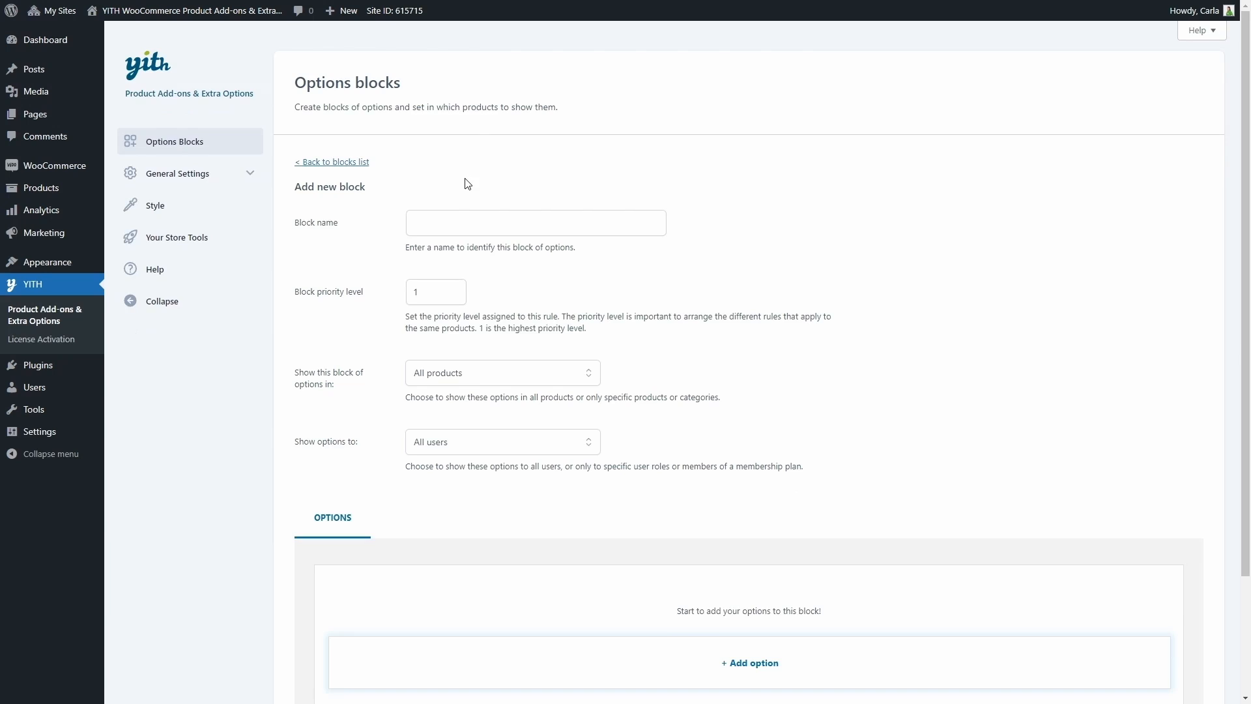
scroll(463, 183, "down", 1)
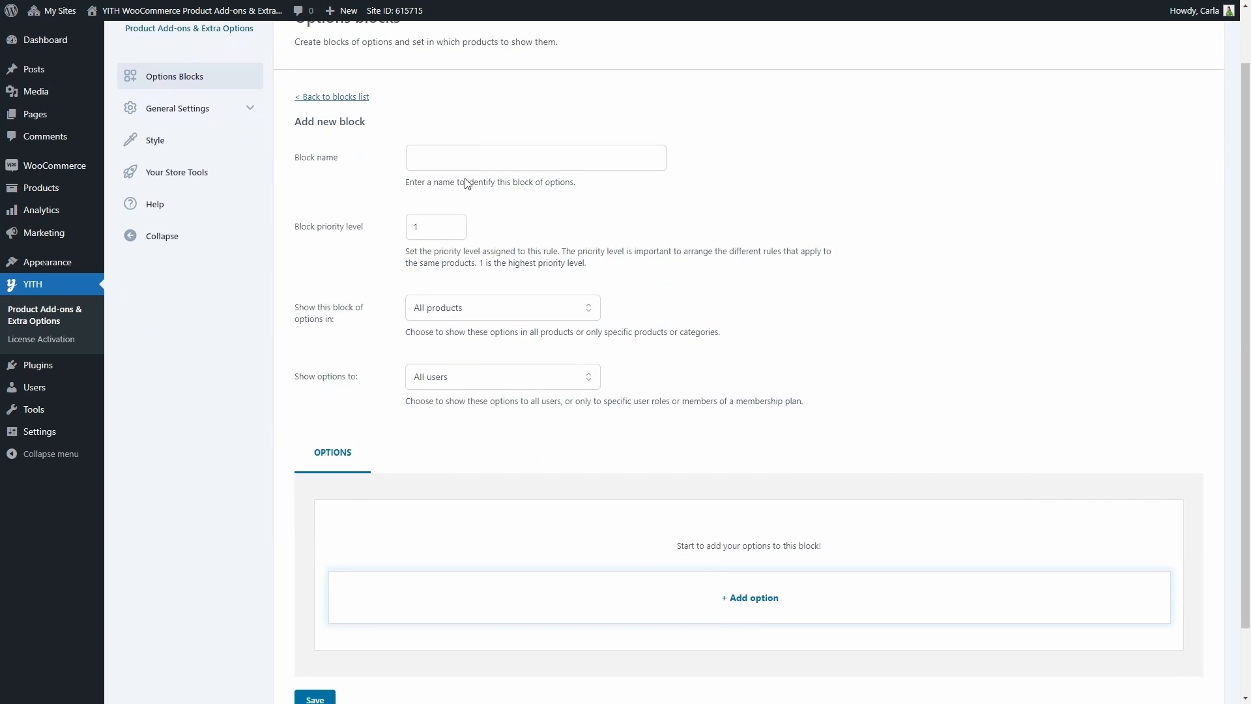
left_click(618, 169)
type("Pizza")
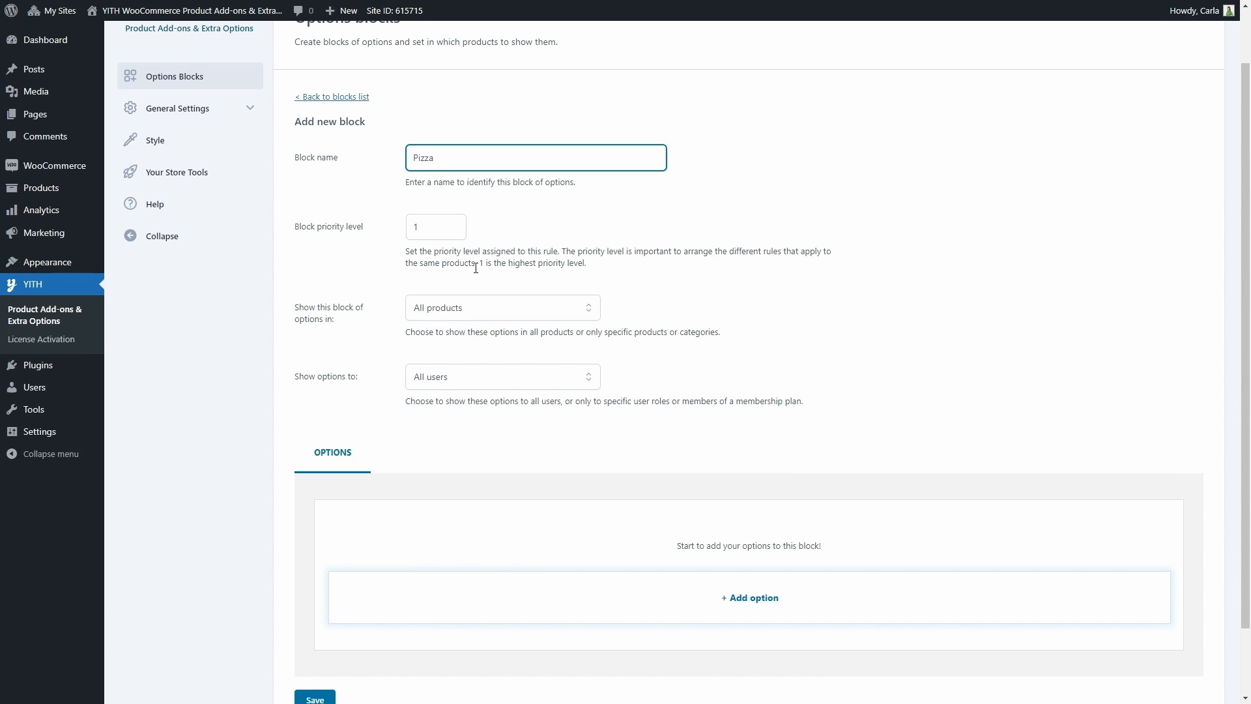
Step: Restrict the Pizza block to specific products or categories and select the product Your Pizza At Home!
left_click(434, 318)
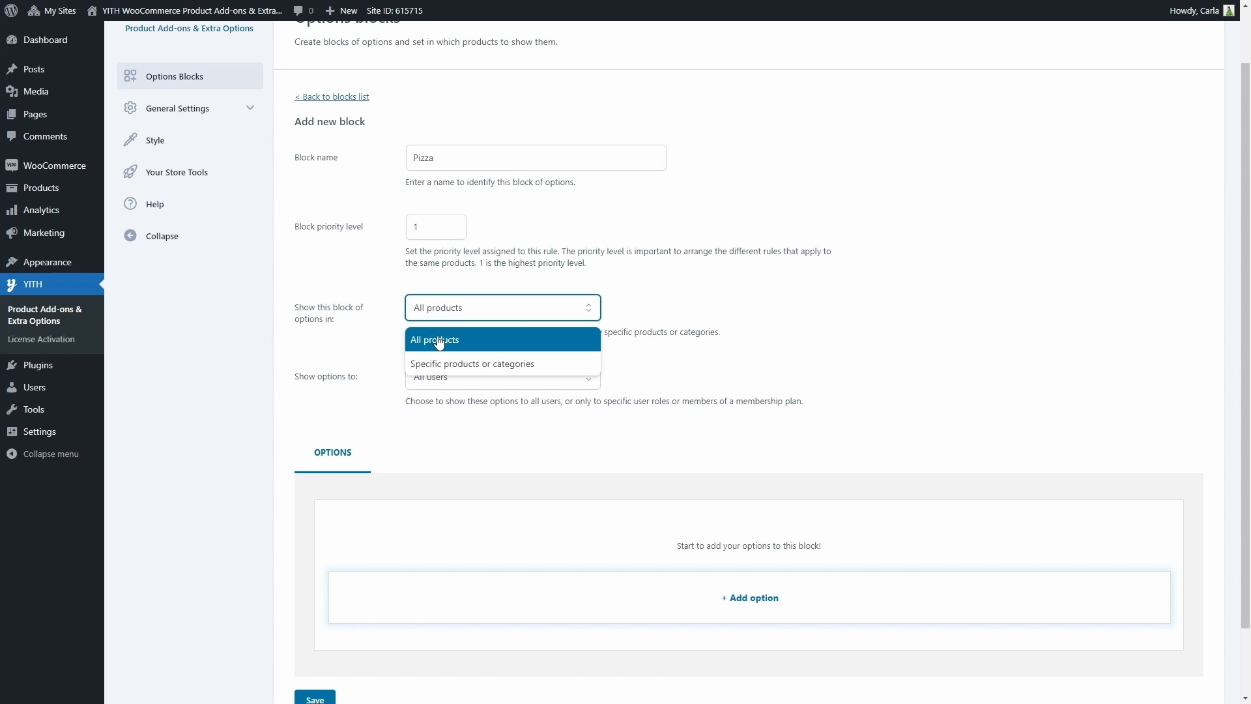
left_click(439, 369)
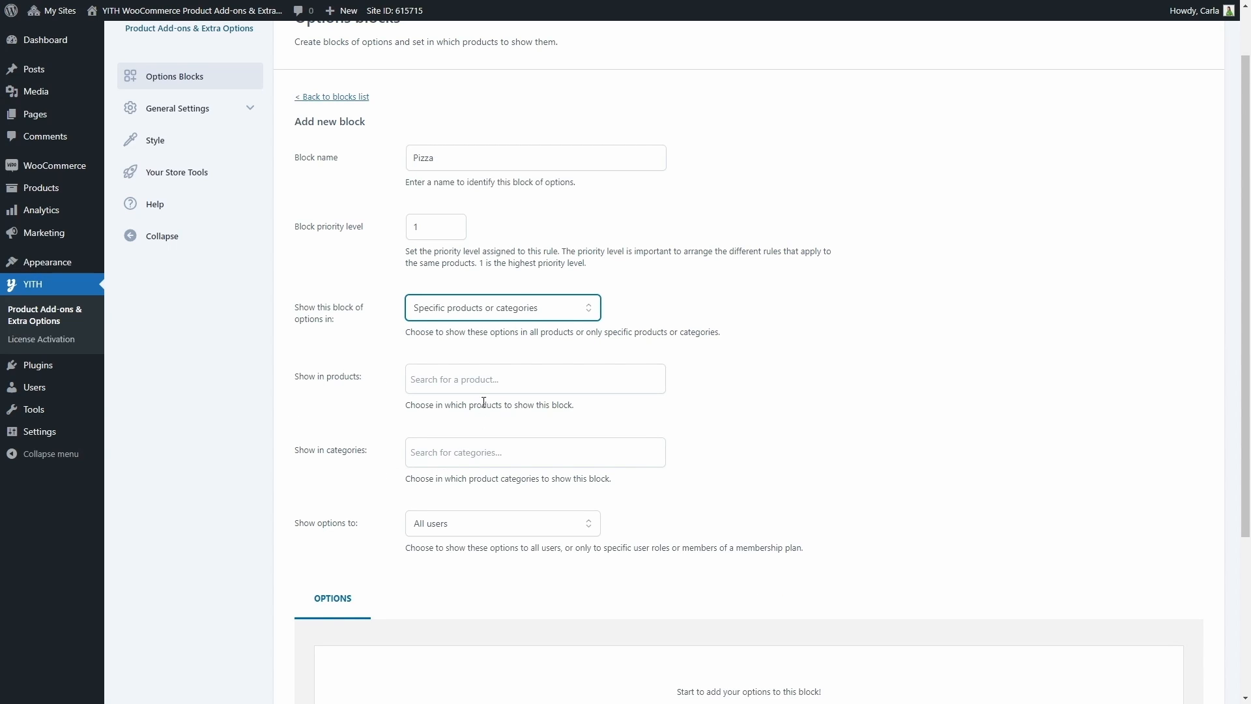
left_click(426, 380)
type("pizza")
left_click(431, 411)
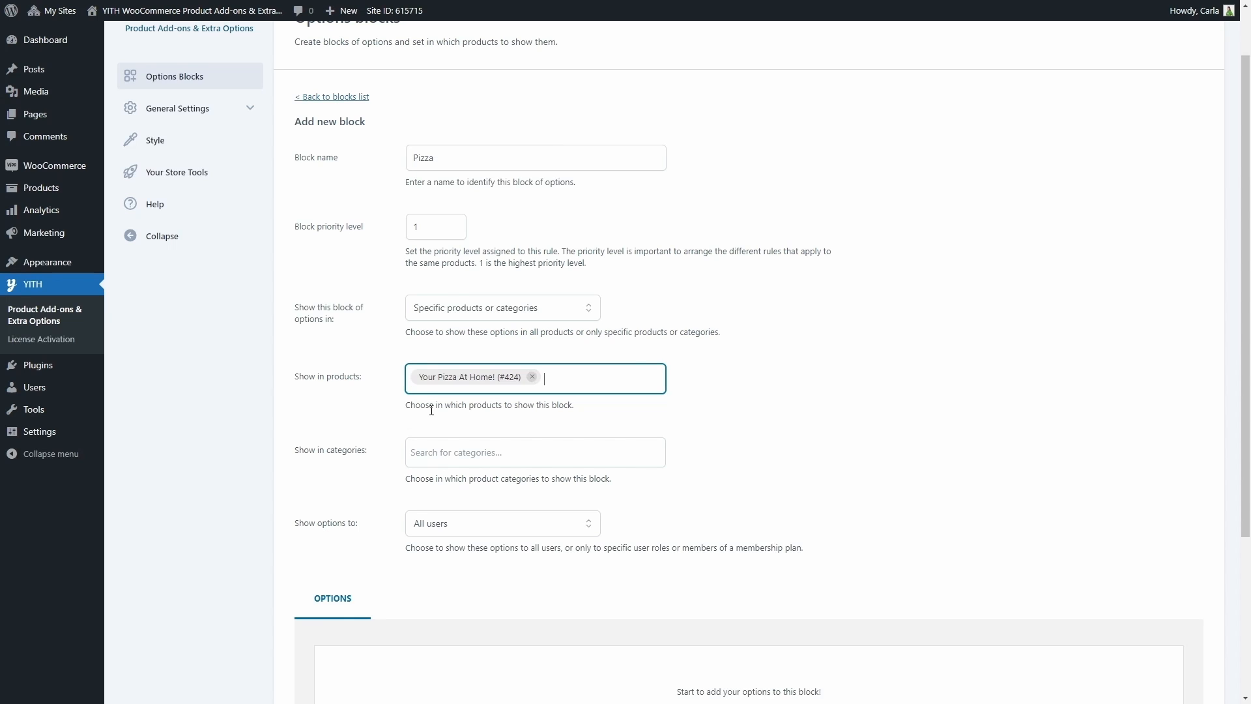
Step: Show the Pizza block's options to All users
scroll(432, 409, "down", 3)
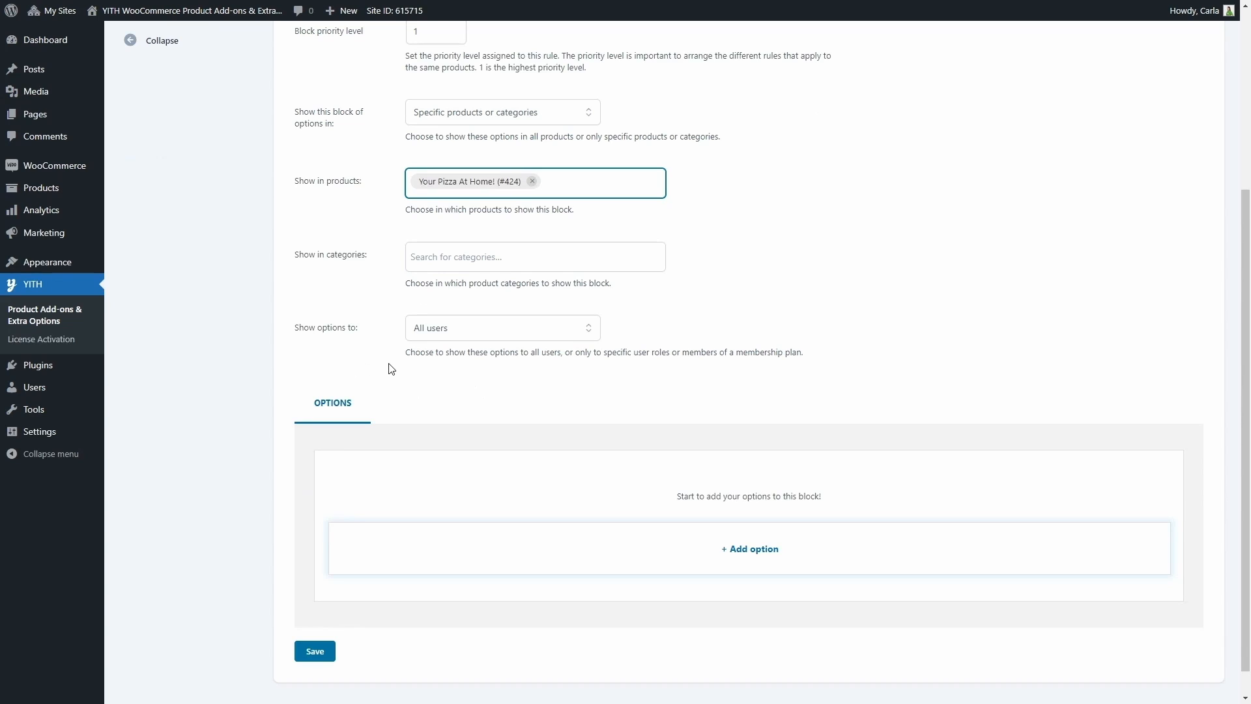
left_click(464, 331)
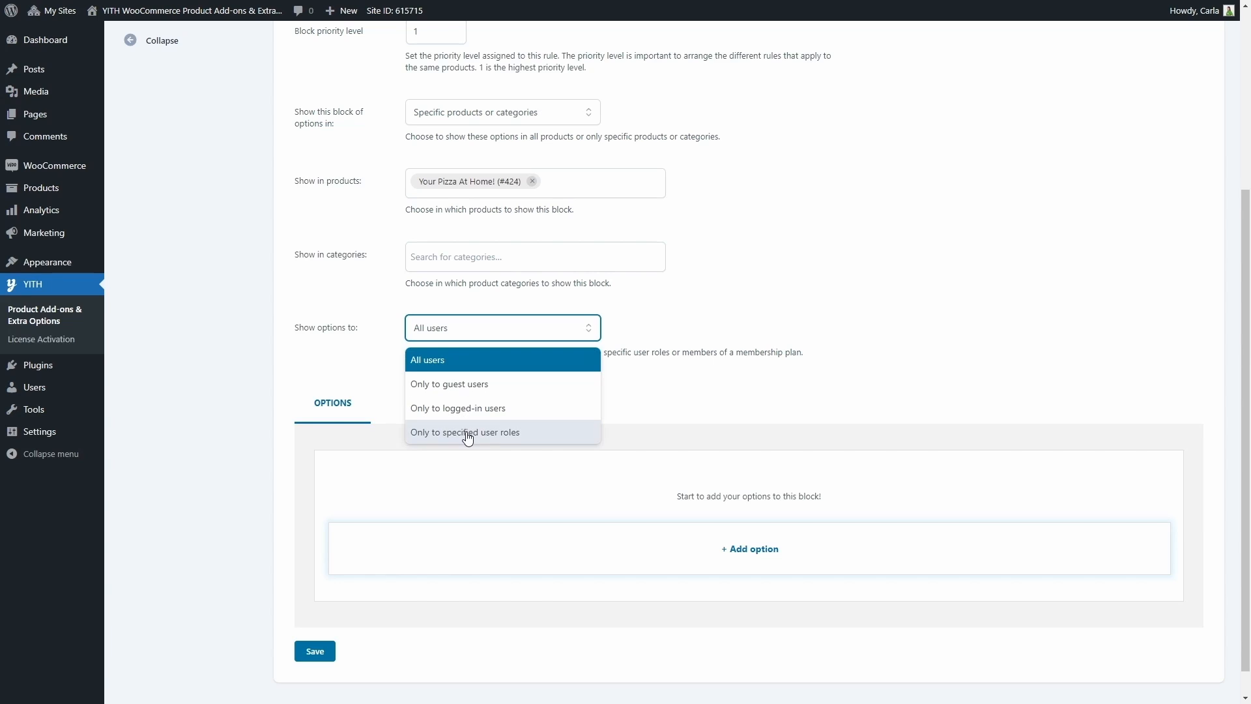
left_click(460, 365)
scroll(460, 367, "down", 1)
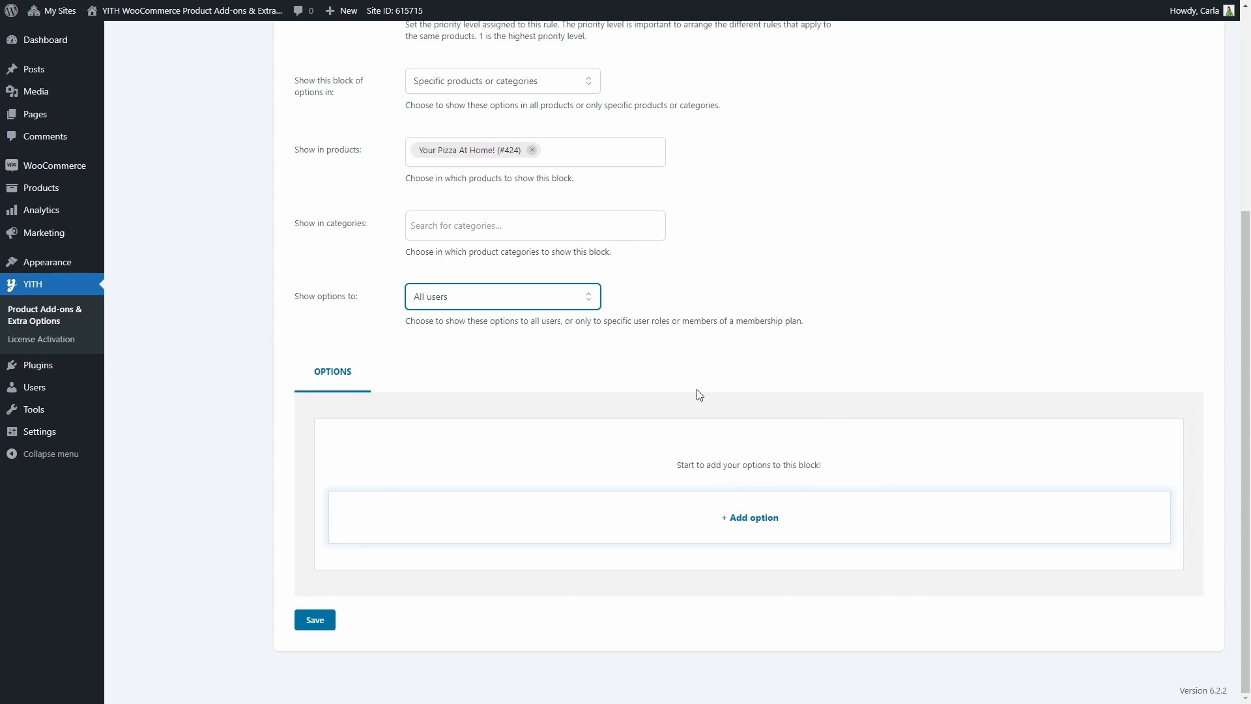
Step: Add a Checkbox option to the block, titled "Add something to drink", with the title also used in the cart
left_click(759, 524)
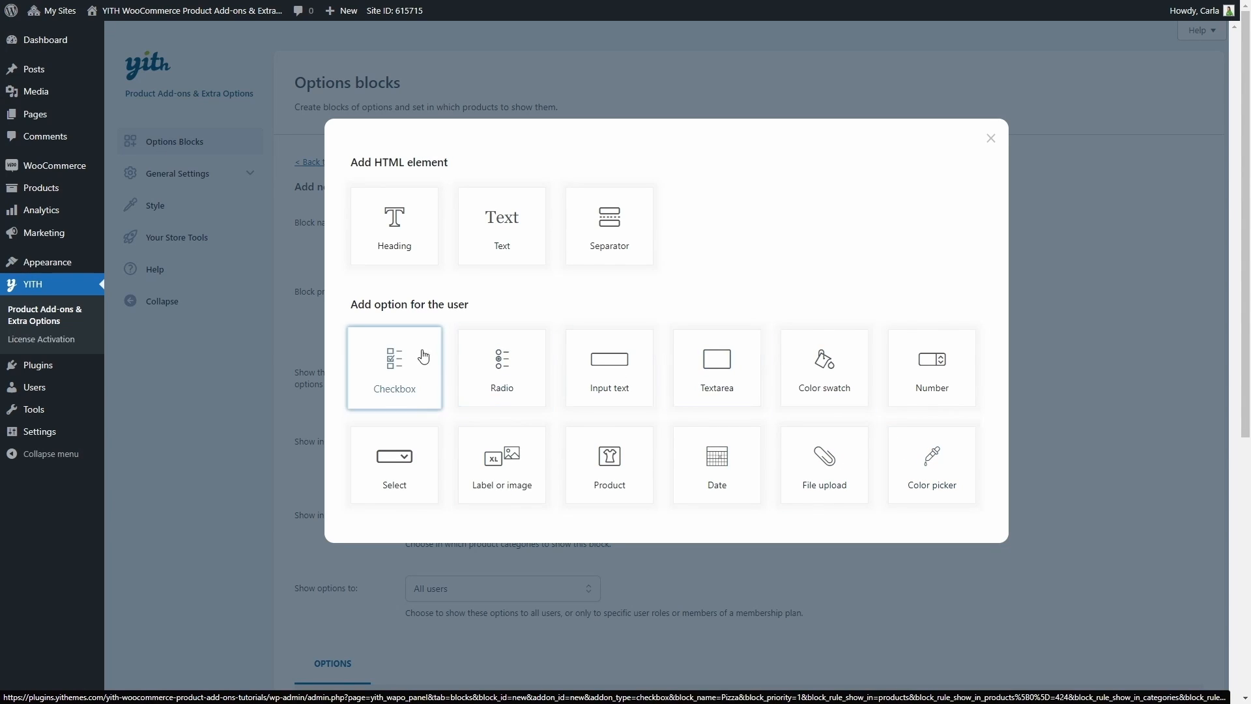
left_click(407, 365)
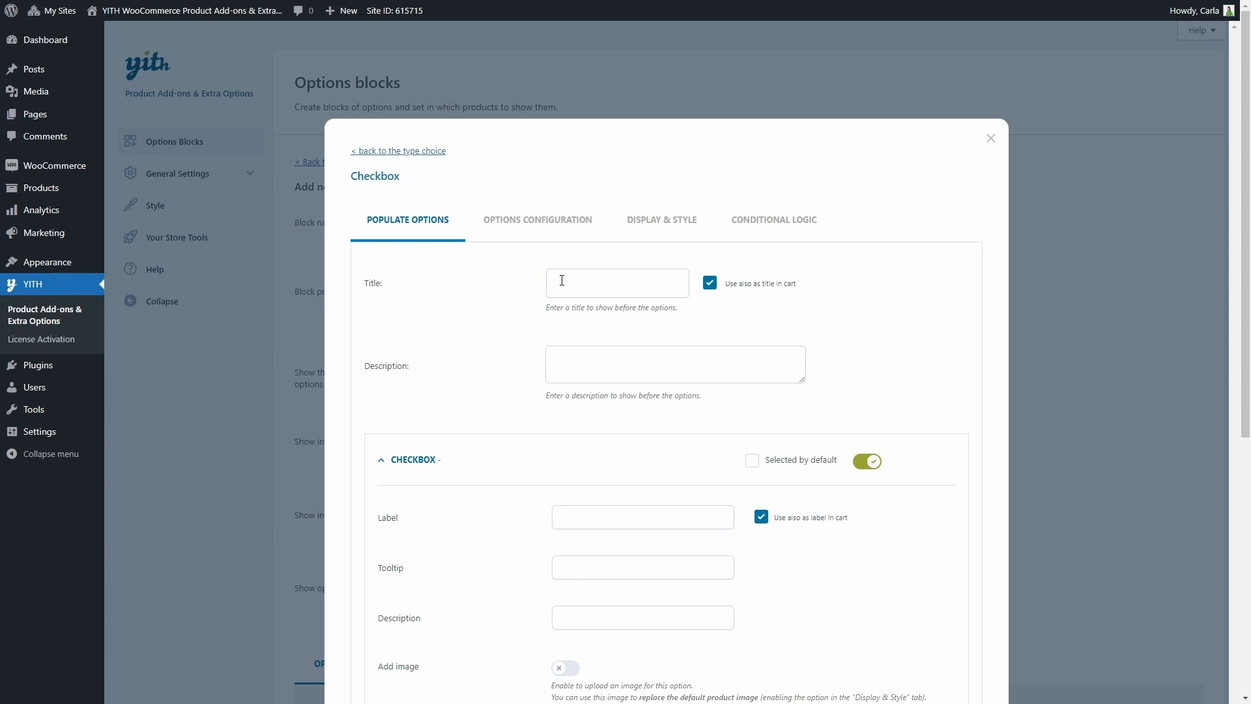
left_click(562, 280)
type("Add something to drink")
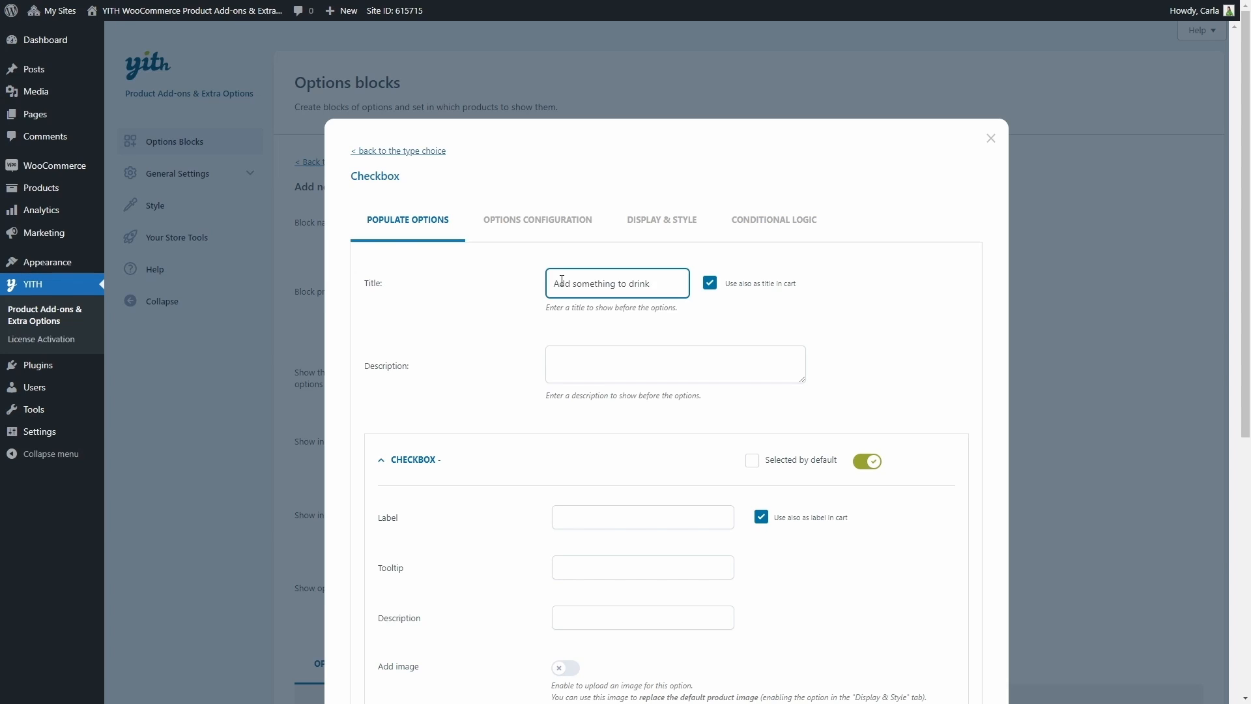
left_click(711, 284)
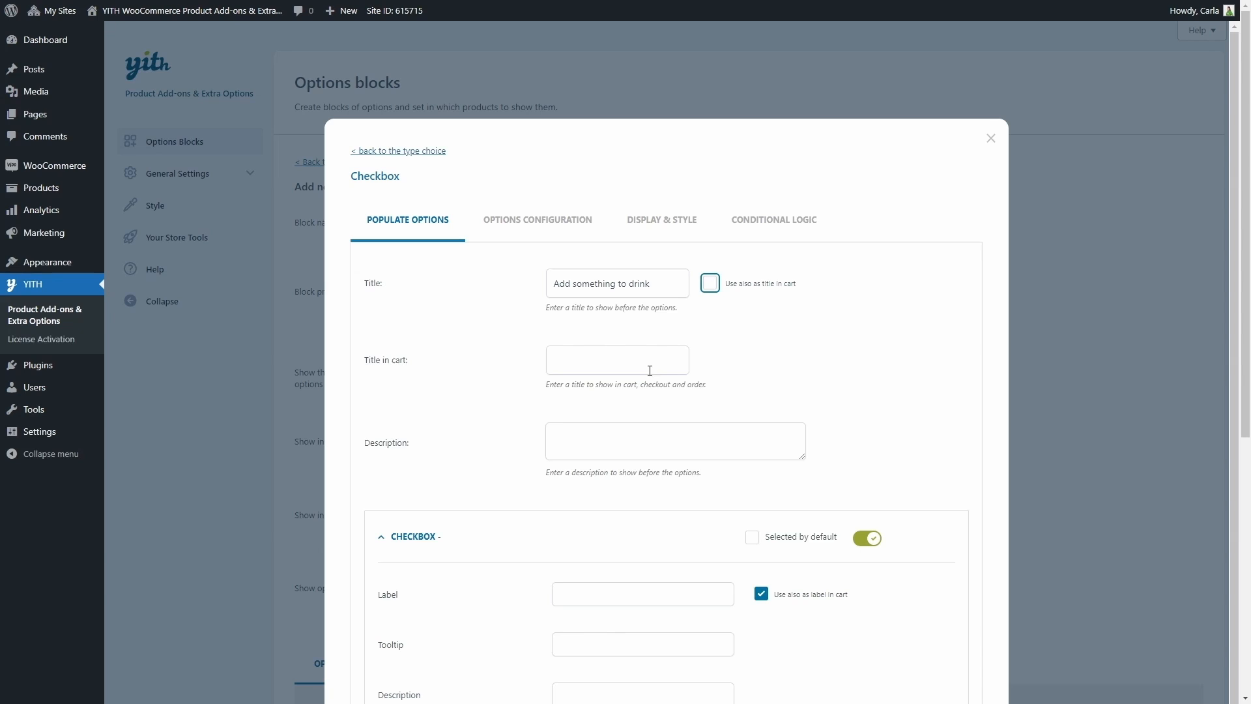
left_click(711, 285)
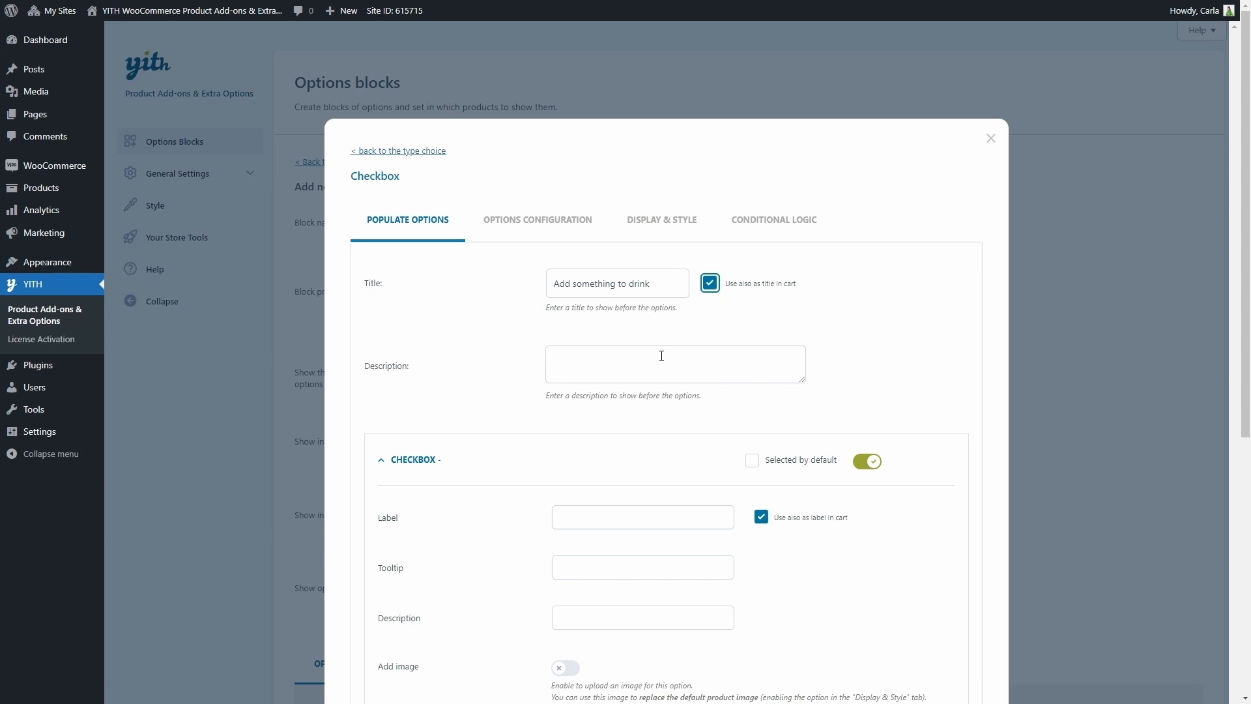
Step: Label the first checkbox Water and keep the label in use for the cart as well
scroll(662, 356, "down", 4)
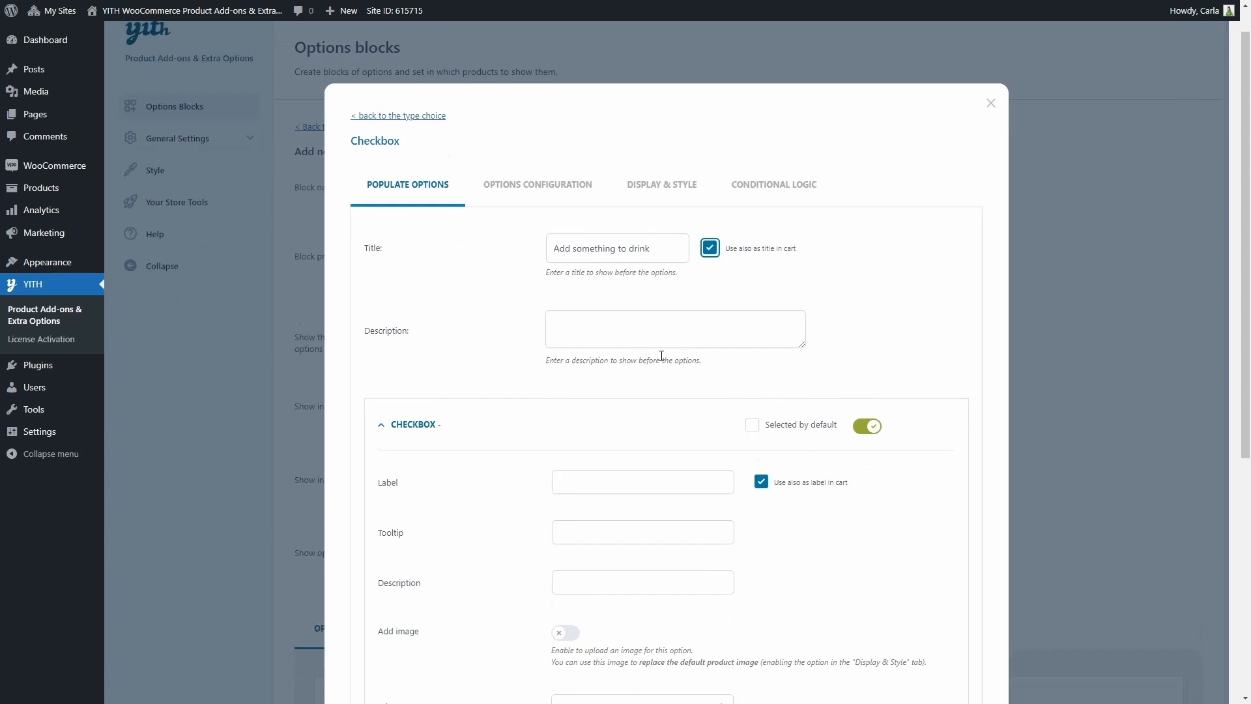
scroll(661, 355, "down", 1)
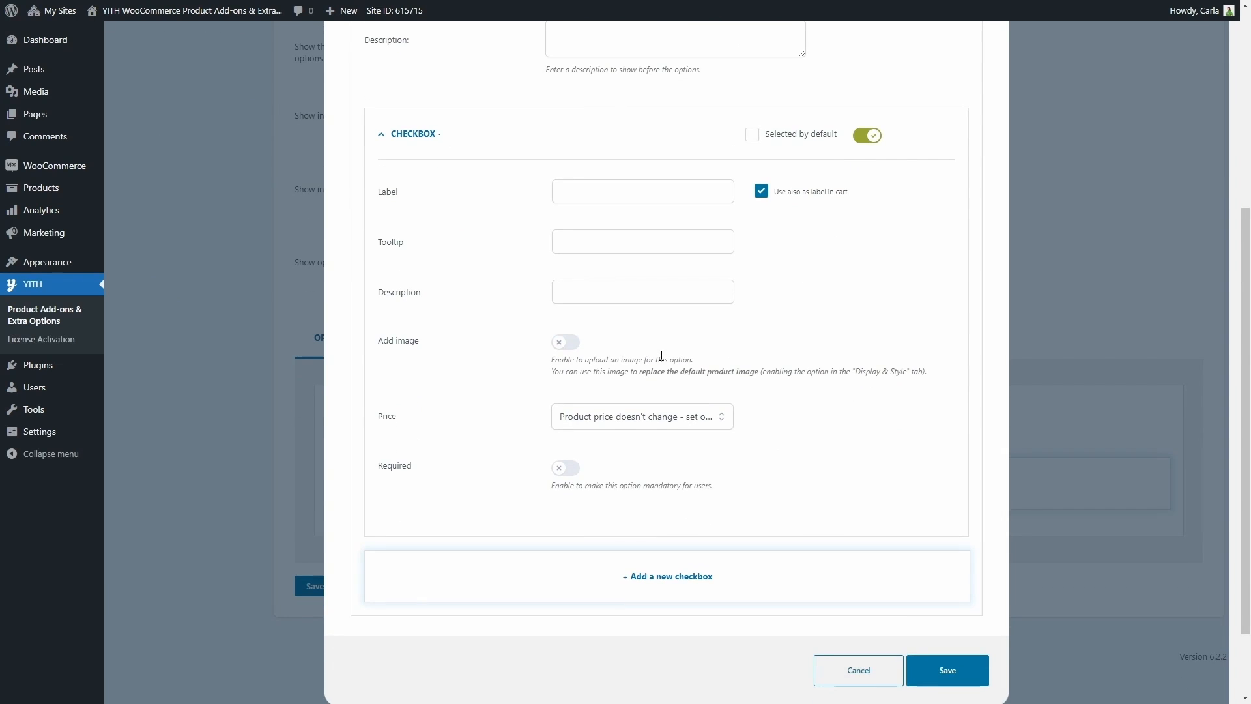
left_click(697, 192)
type("Water")
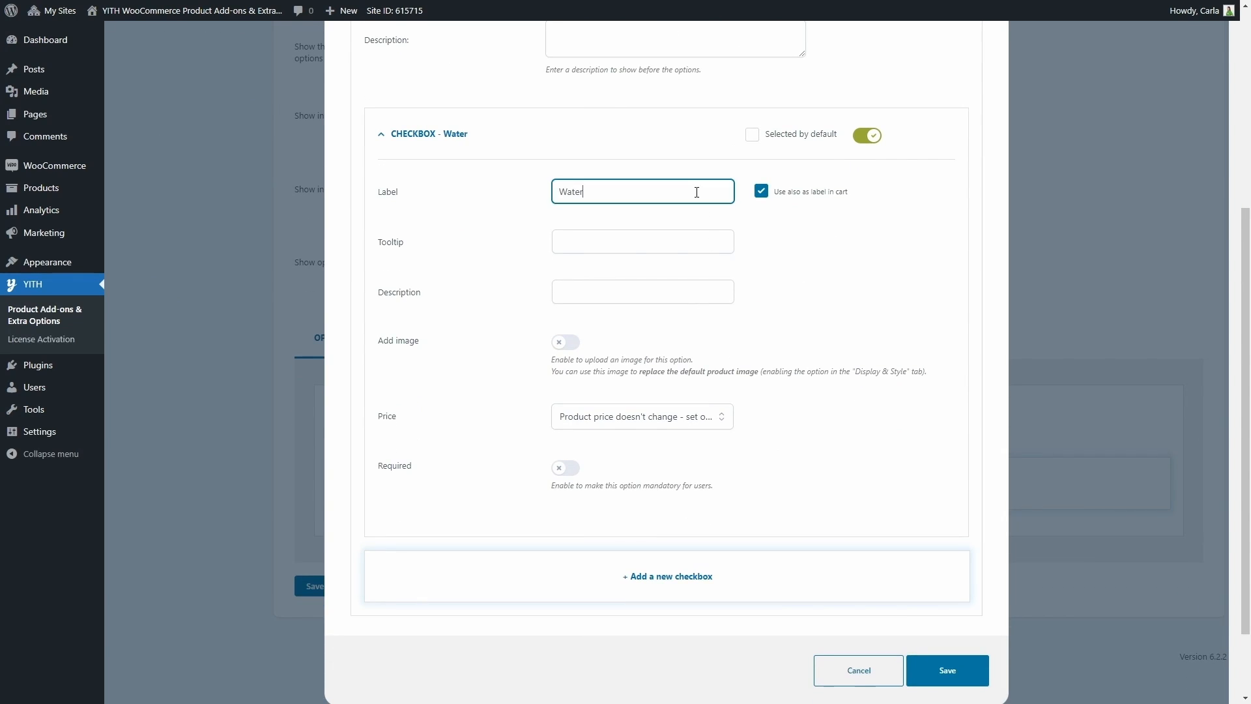
left_click(761, 192)
left_click(763, 193)
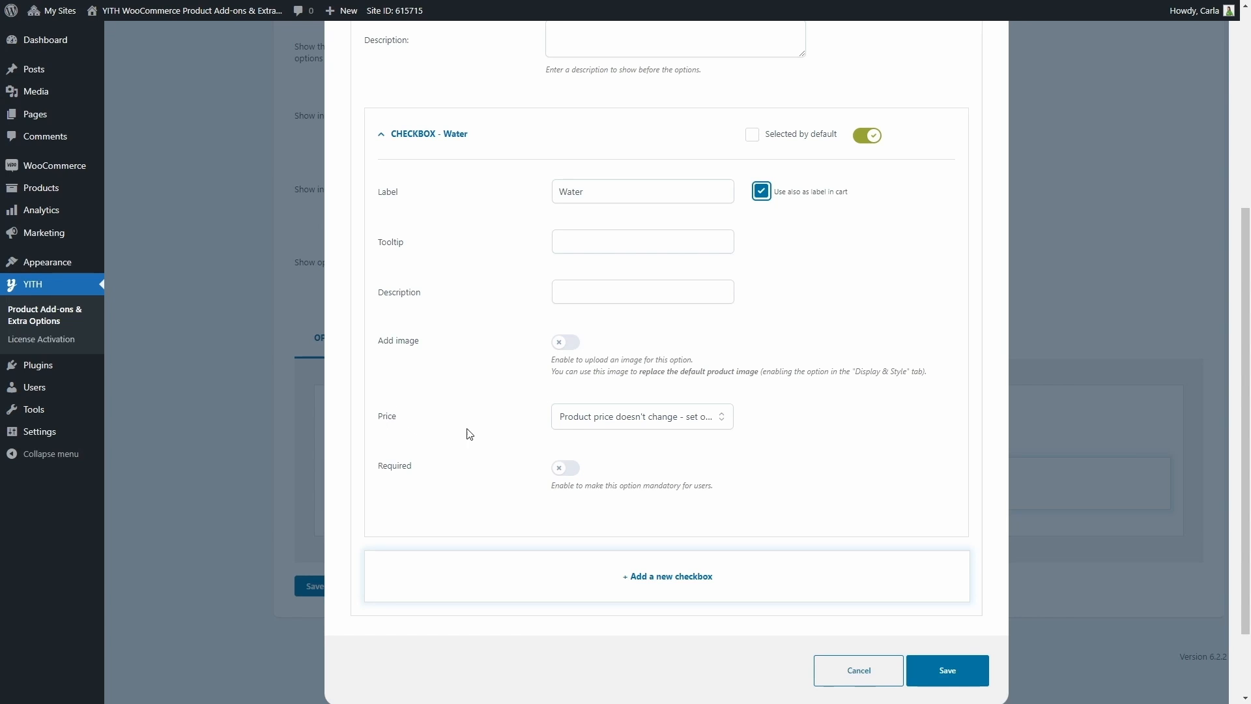
Step: Try a percentage-based price increase on the Water checkbox and return its price setting to free
left_click(604, 429)
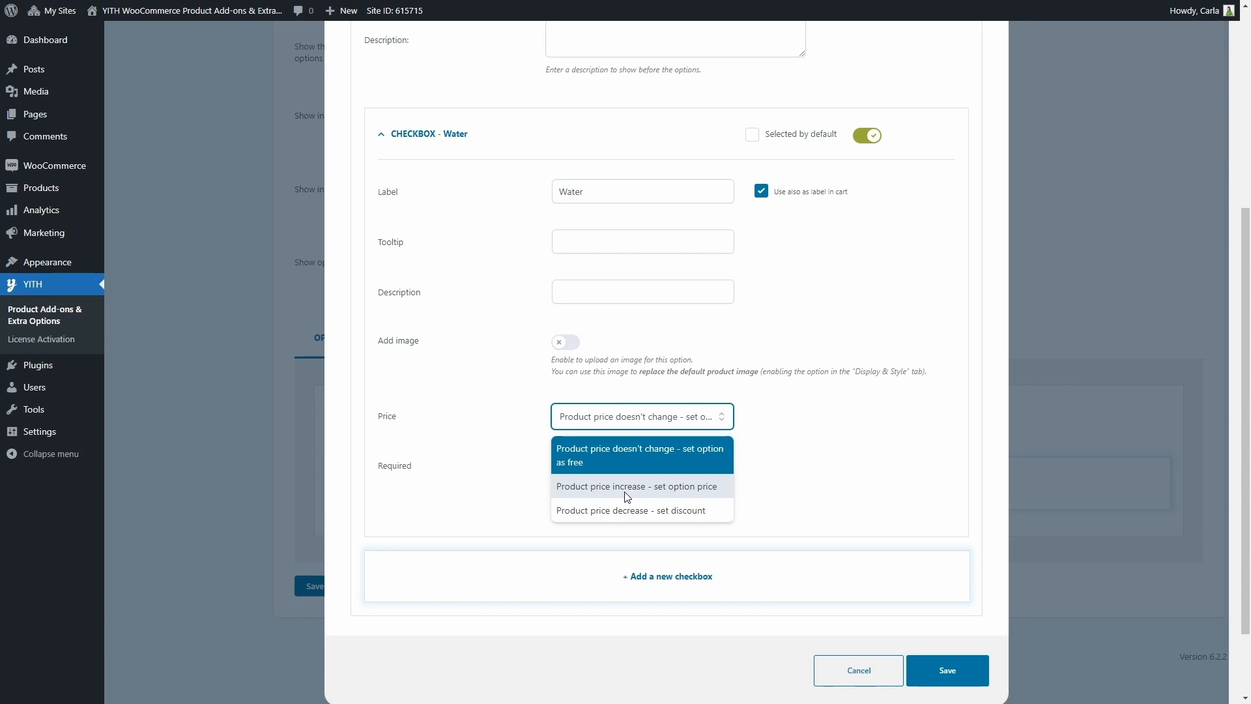
left_click(627, 498)
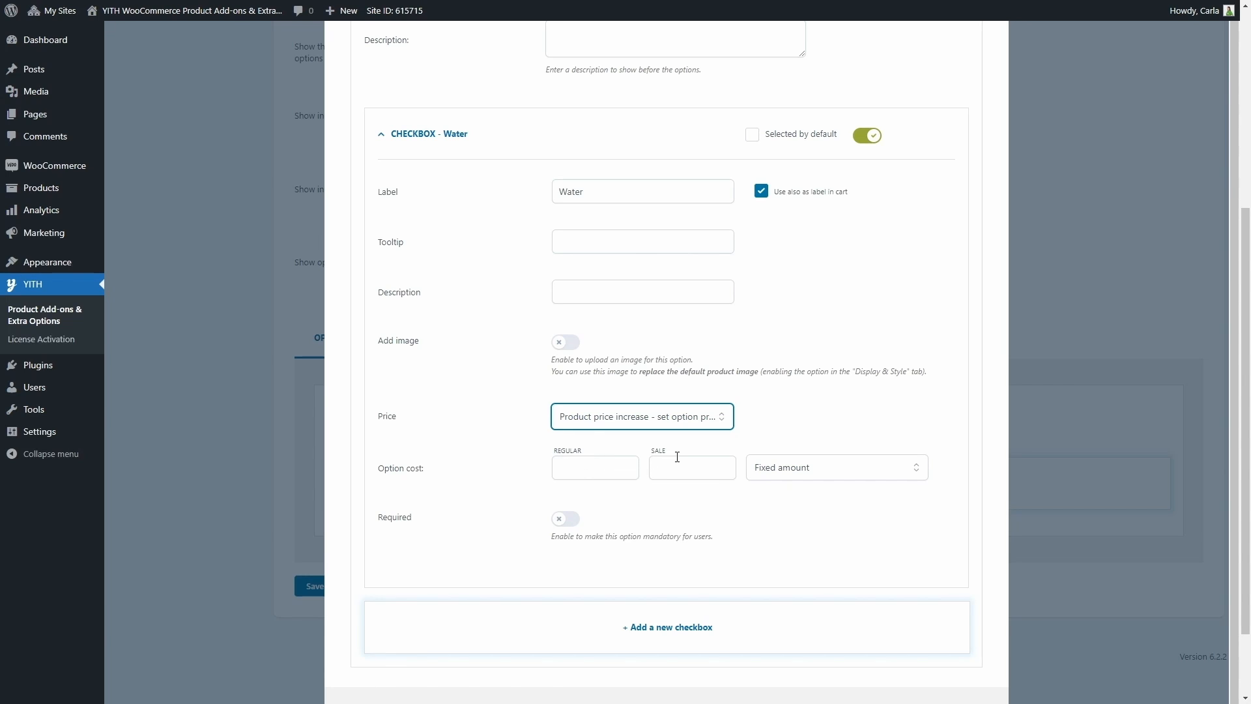
left_click(786, 469)
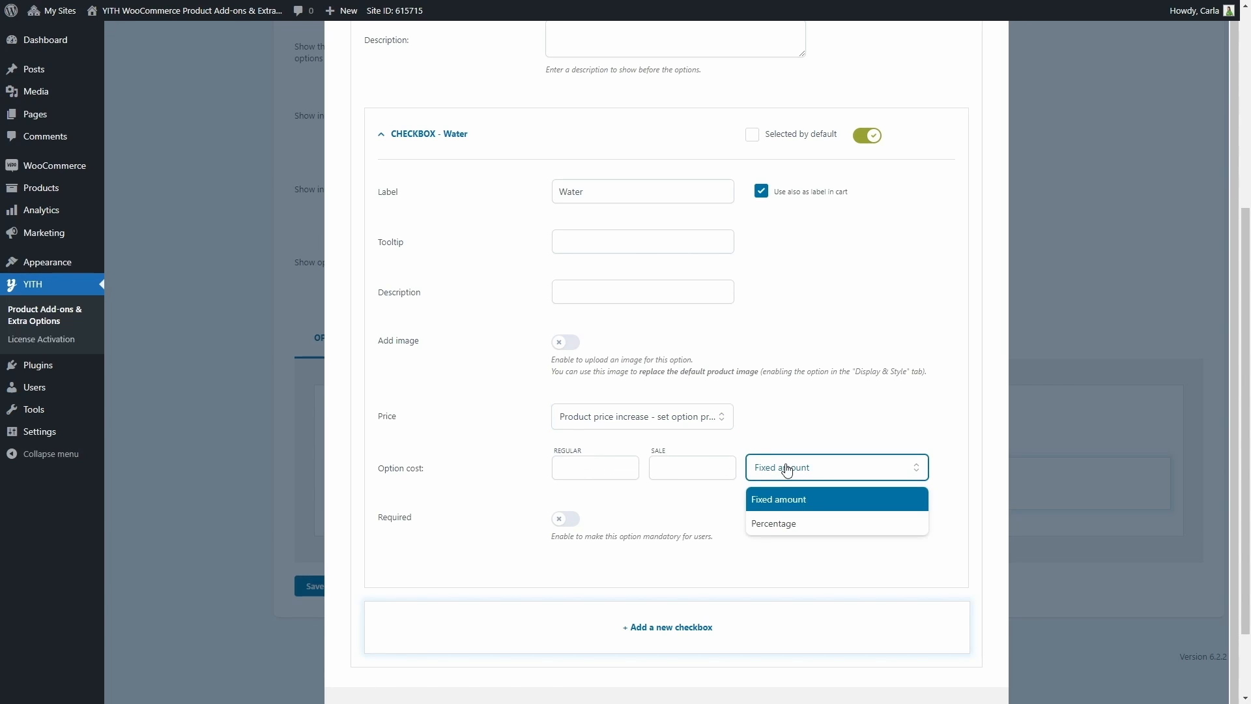
left_click(782, 525)
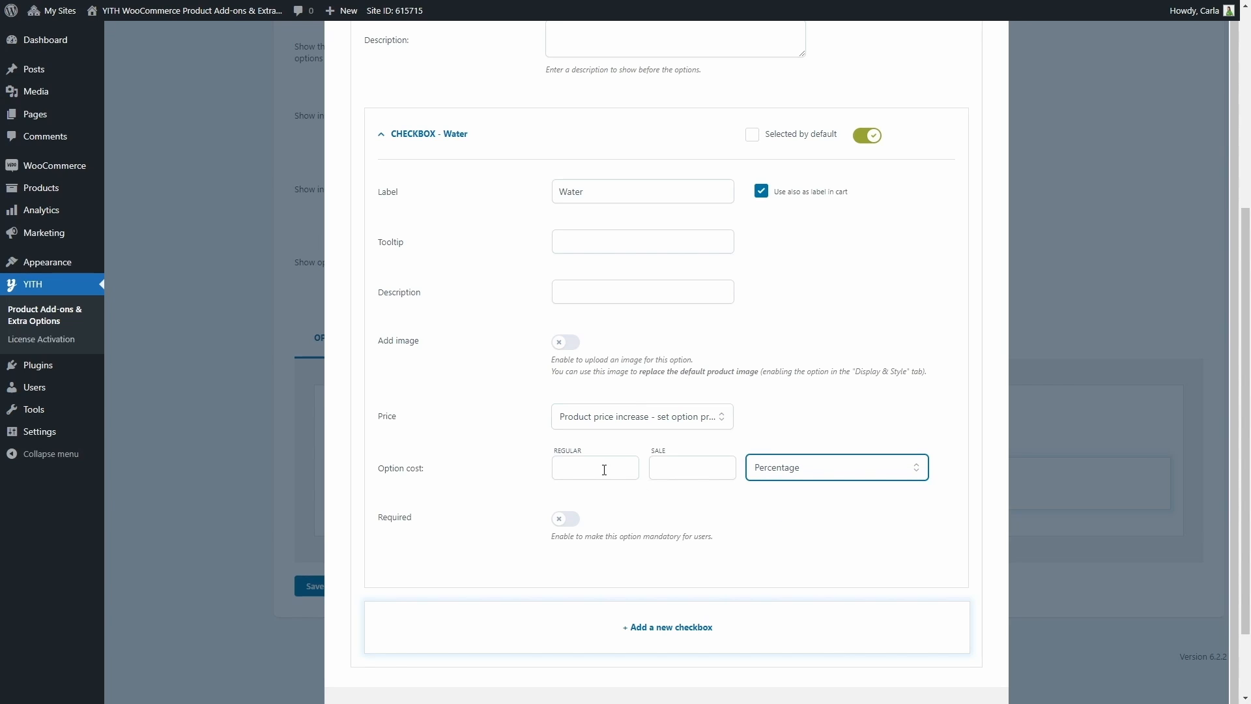
left_click(605, 424)
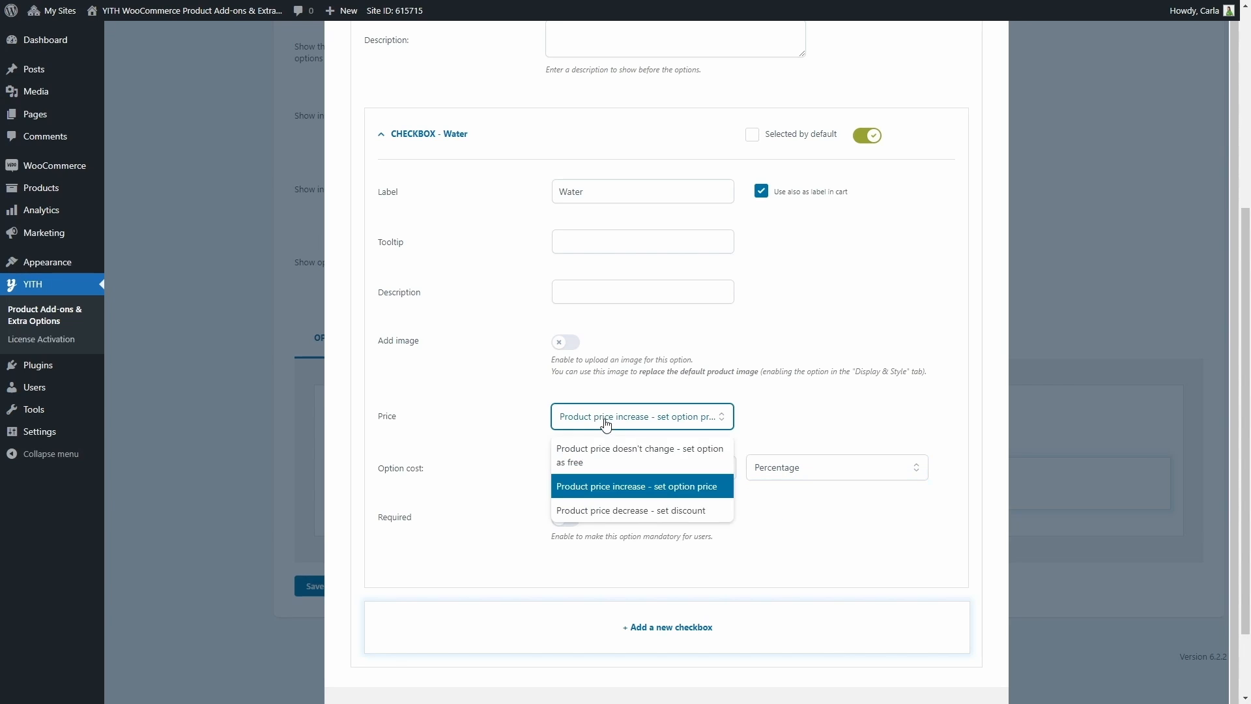
left_click(593, 464)
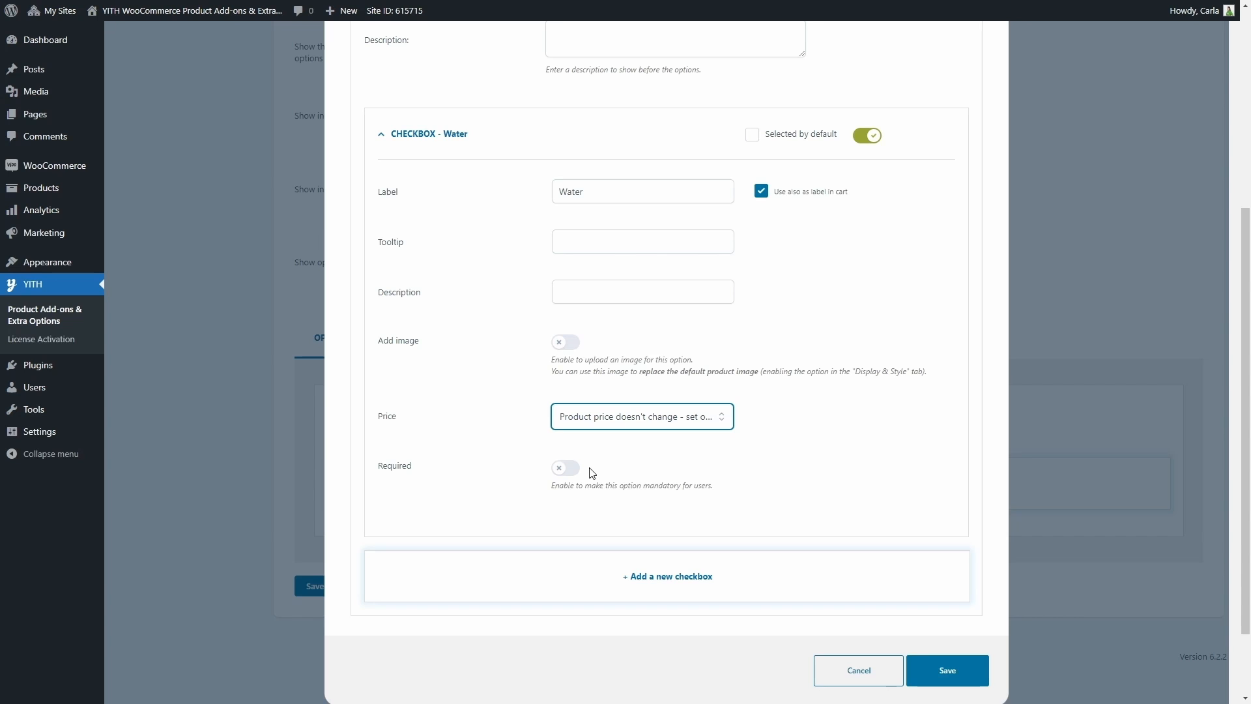
Step: Add a second checkbox to the drink option and label it Soda
left_click(644, 578)
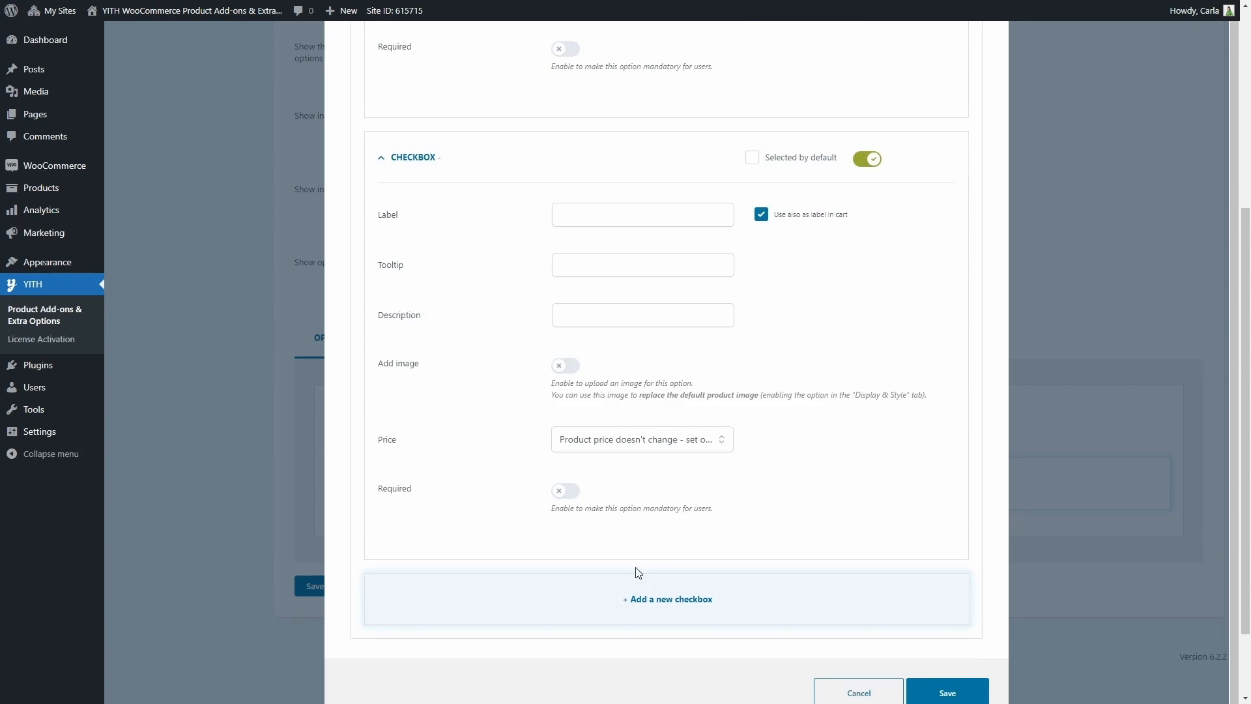
left_click(605, 218)
type("Soda")
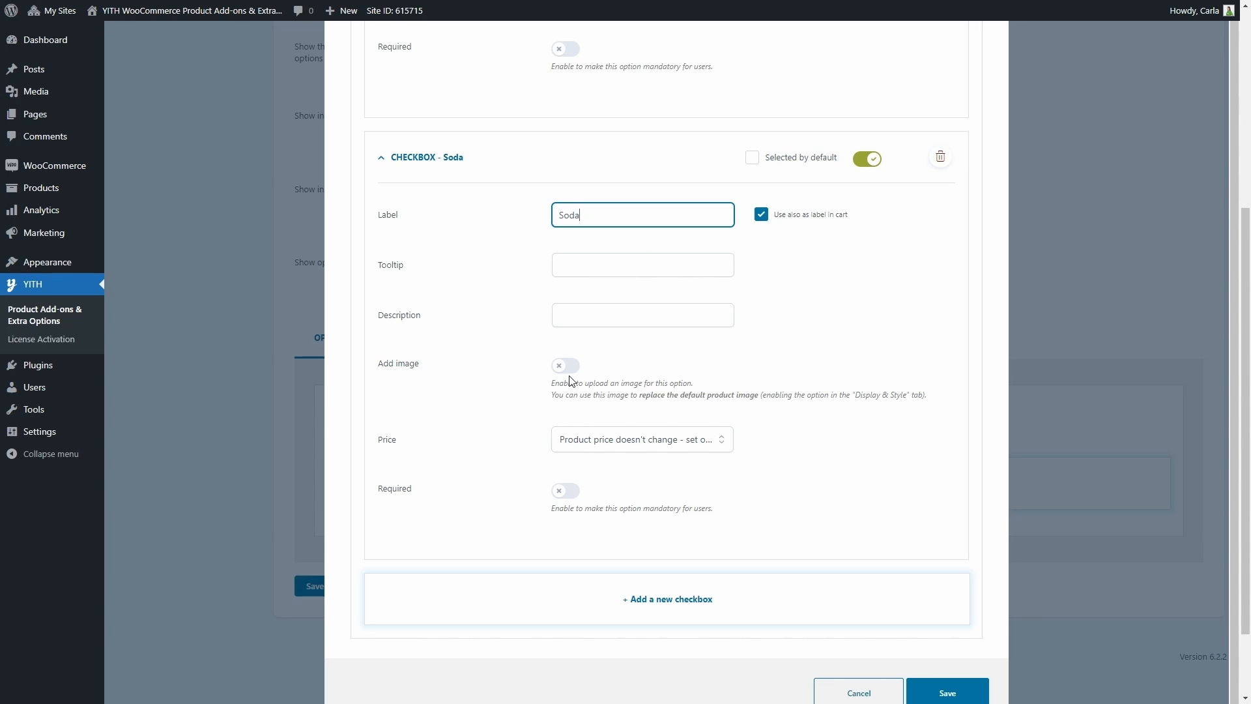
Step: Make the Soda checkbox increase the product price, with a regular option cost of 2 as a fixed amount
scroll(570, 380, "down", 3)
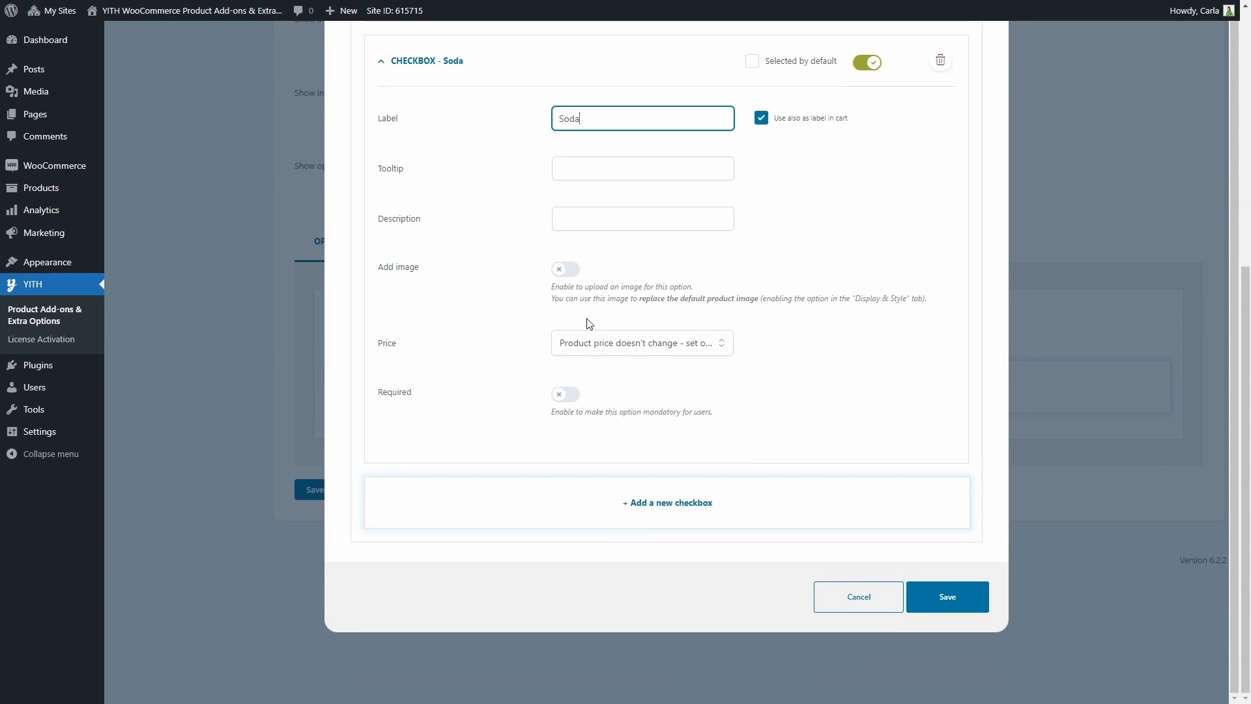
left_click(588, 341)
left_click(596, 410)
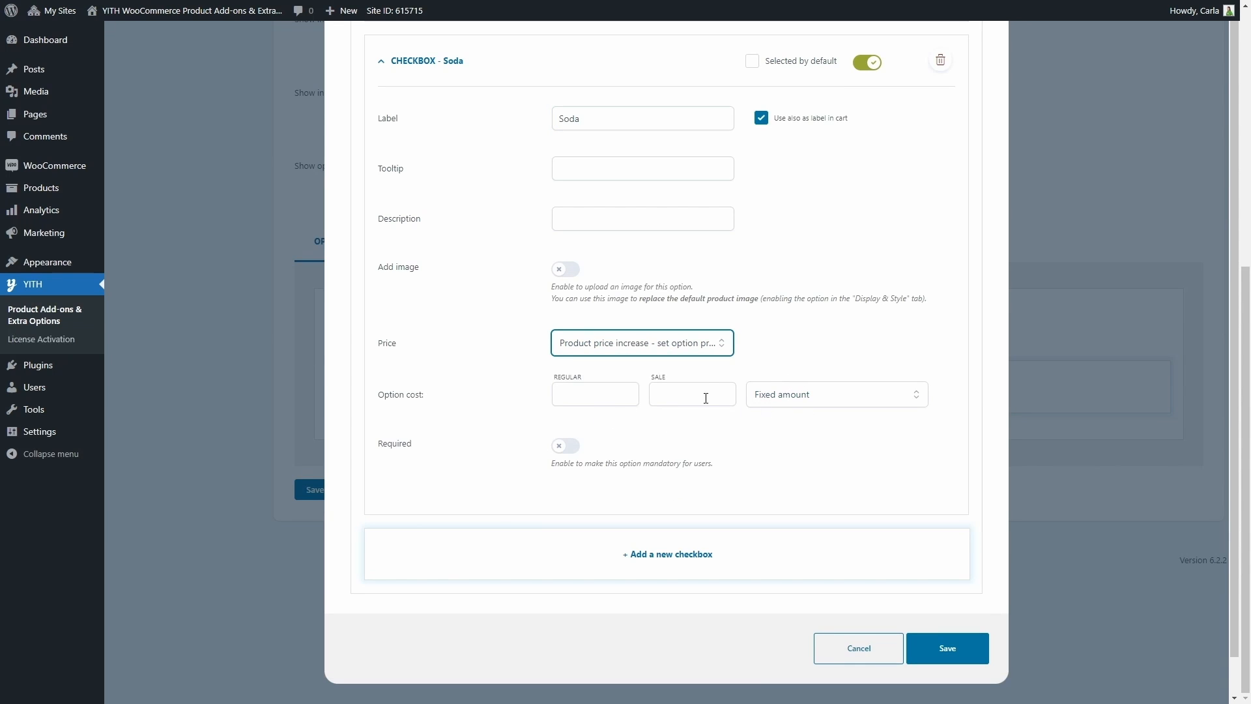
left_click(601, 393)
type("2")
key("Tab")
key("Tab")
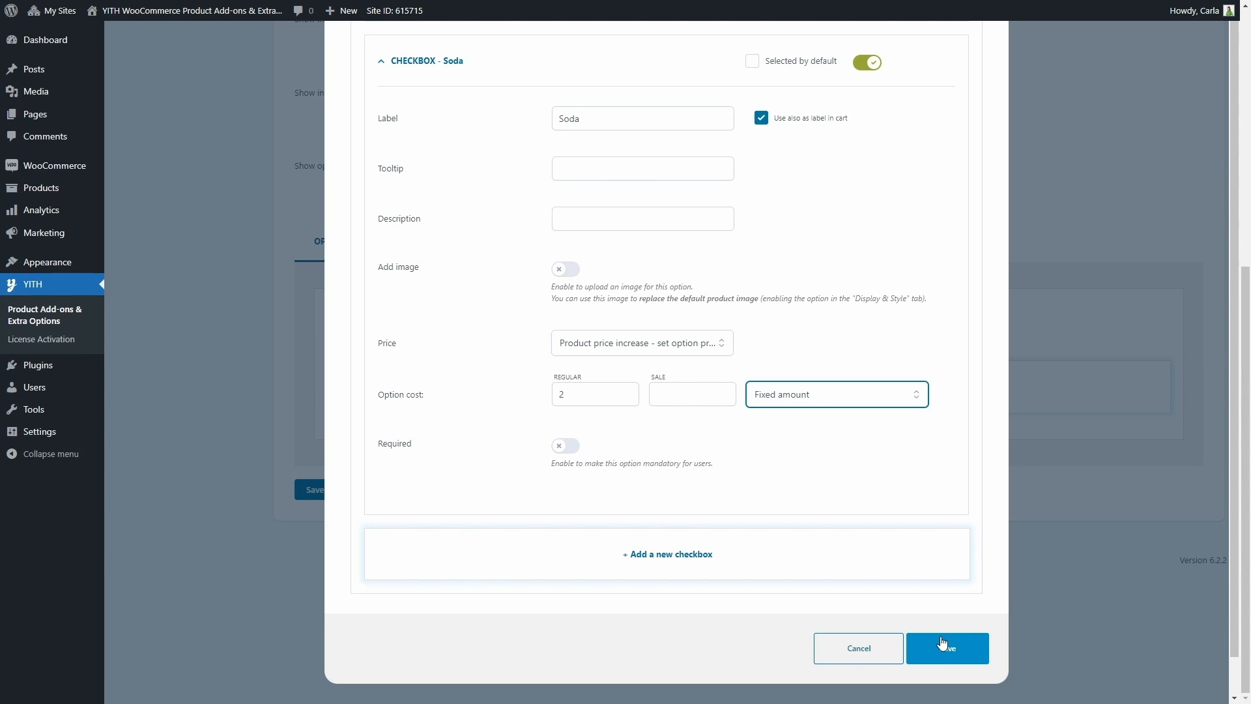
scroll(942, 644, "up", 7)
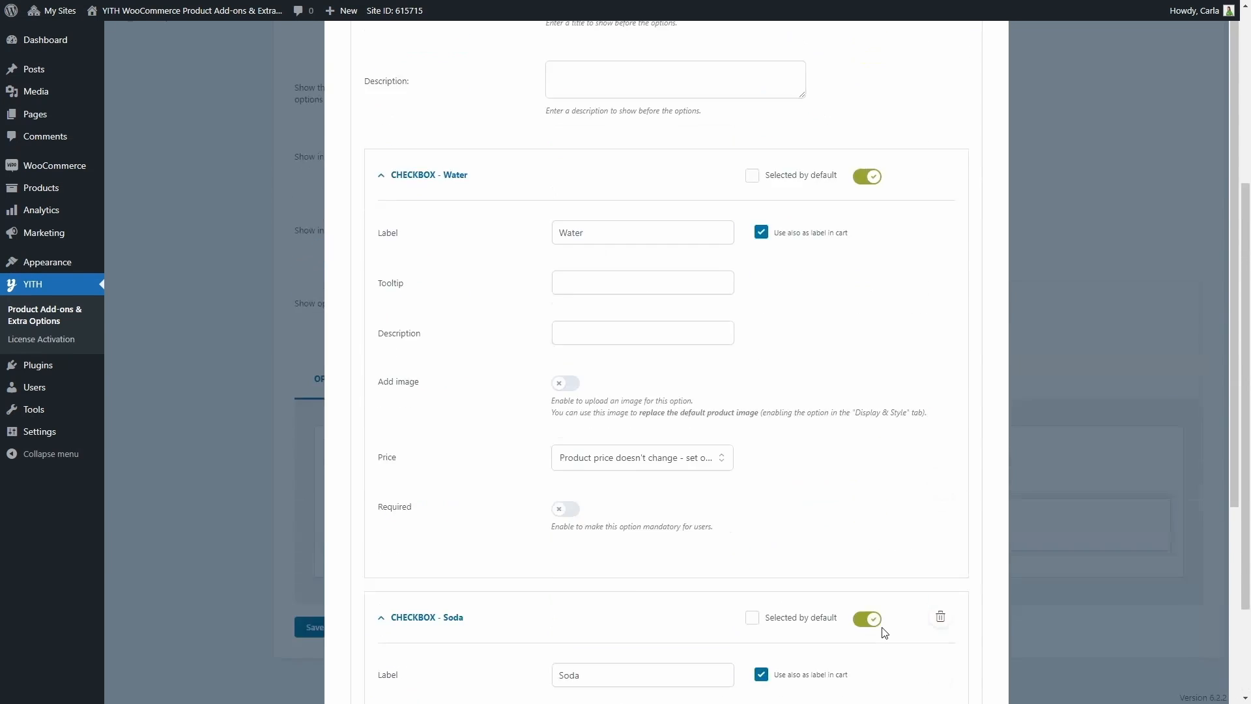
Step: Try multiple selection and free first options in the drink checkbox configuration, returning to single selection with no free options
scroll(884, 633, "up", 5)
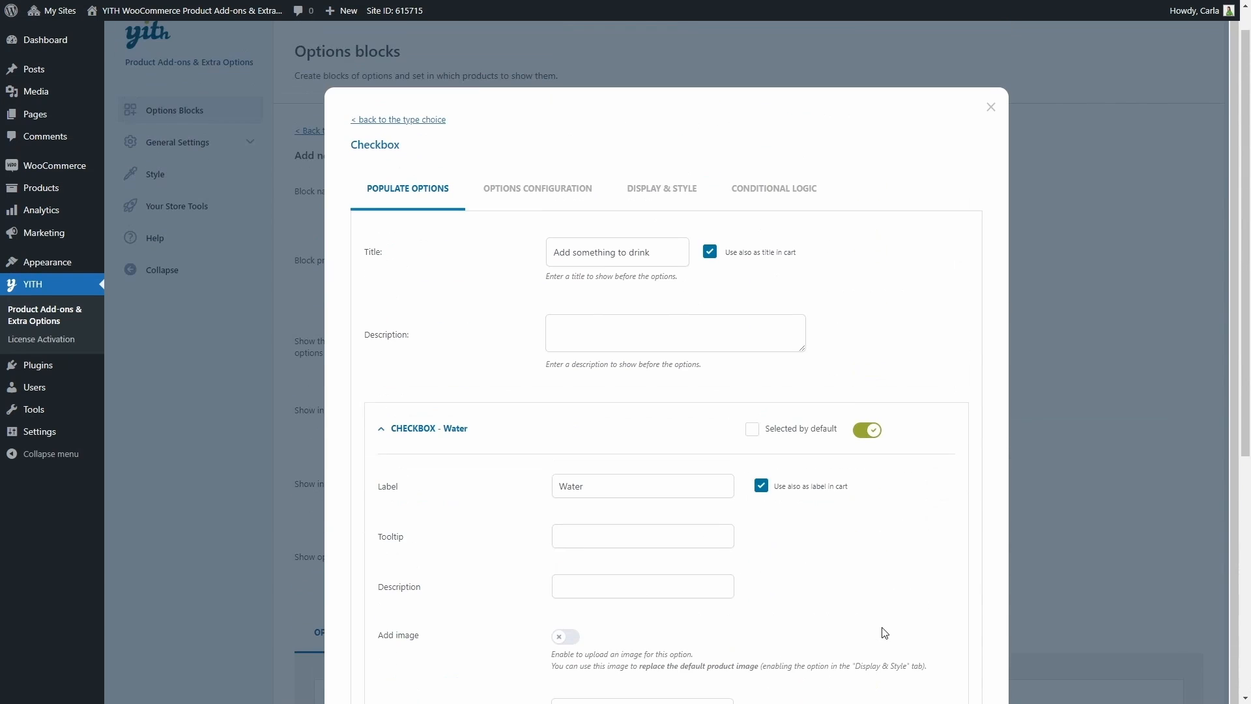
left_click(554, 193)
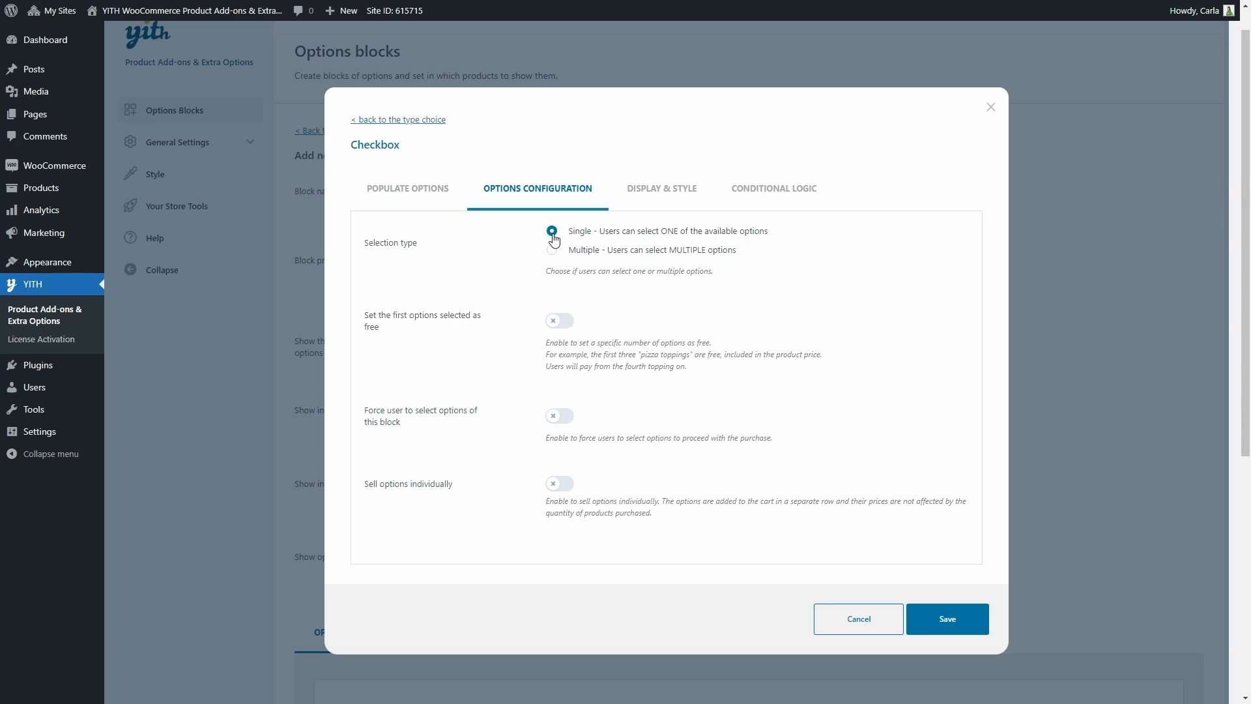
left_click(554, 253)
left_click(552, 231)
left_click(560, 322)
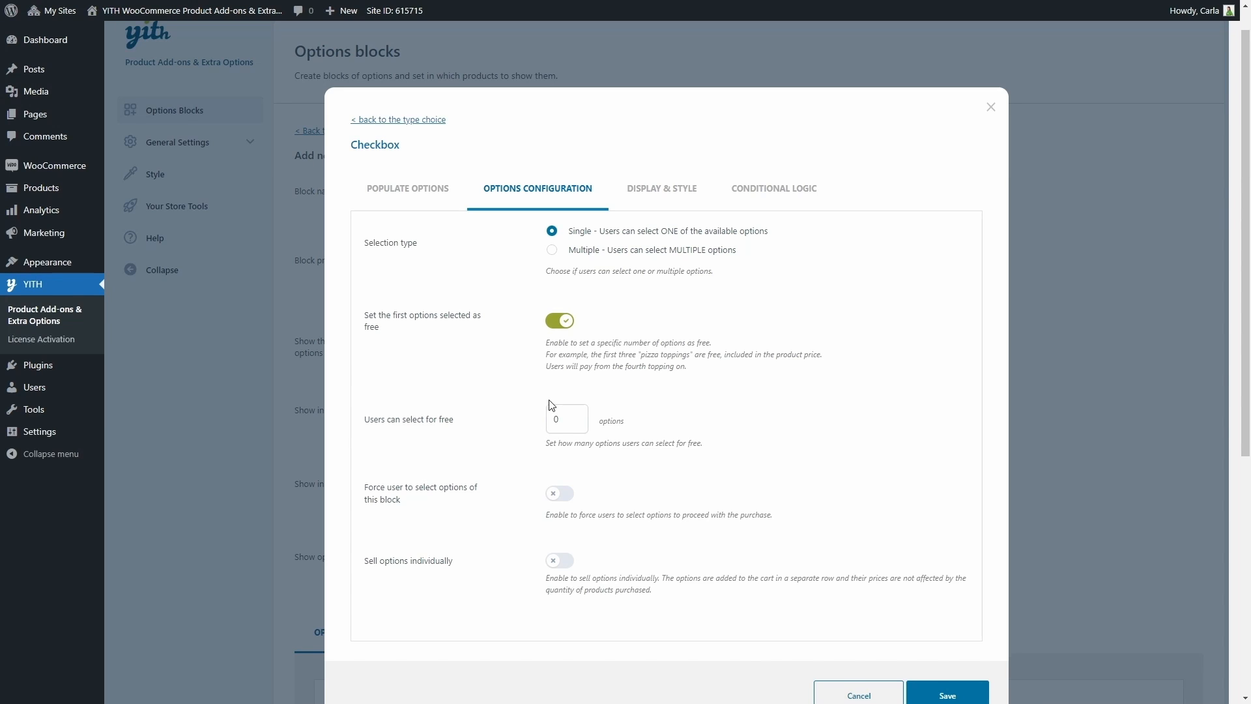
left_click(562, 321)
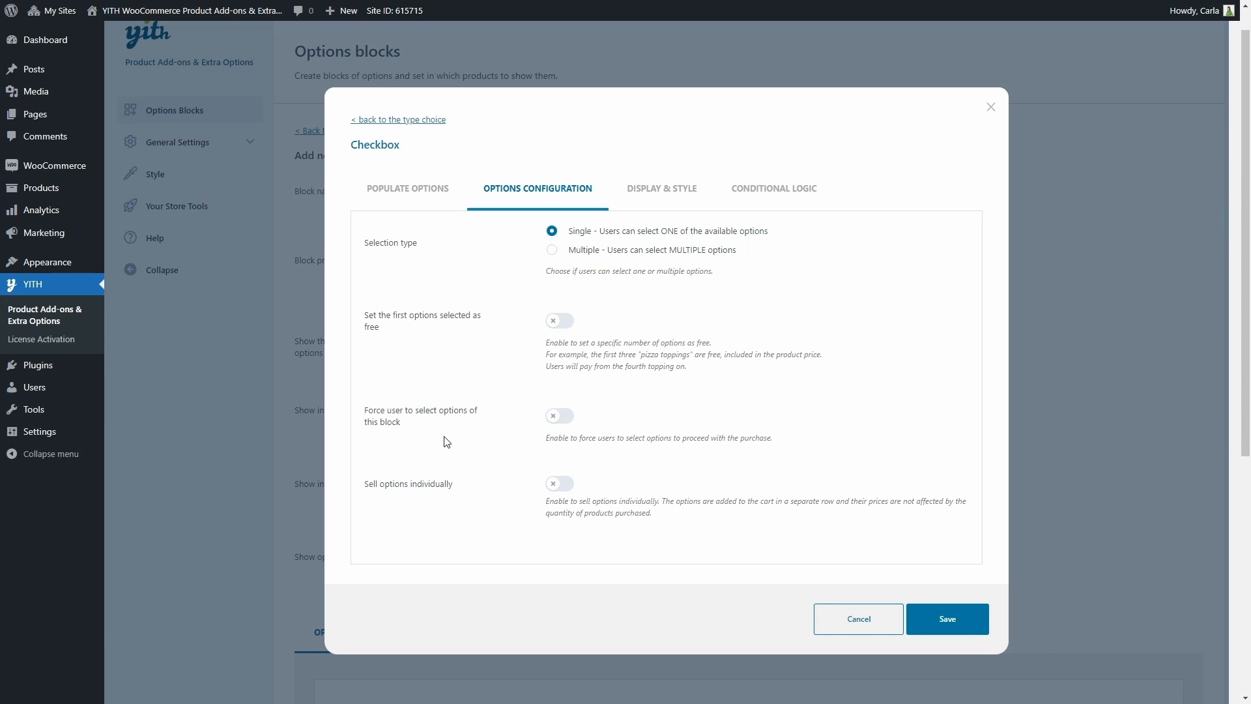
Step: Try forcing users to select exactly 1 option of the drink block, and turn the requirement back off
left_click(551, 419)
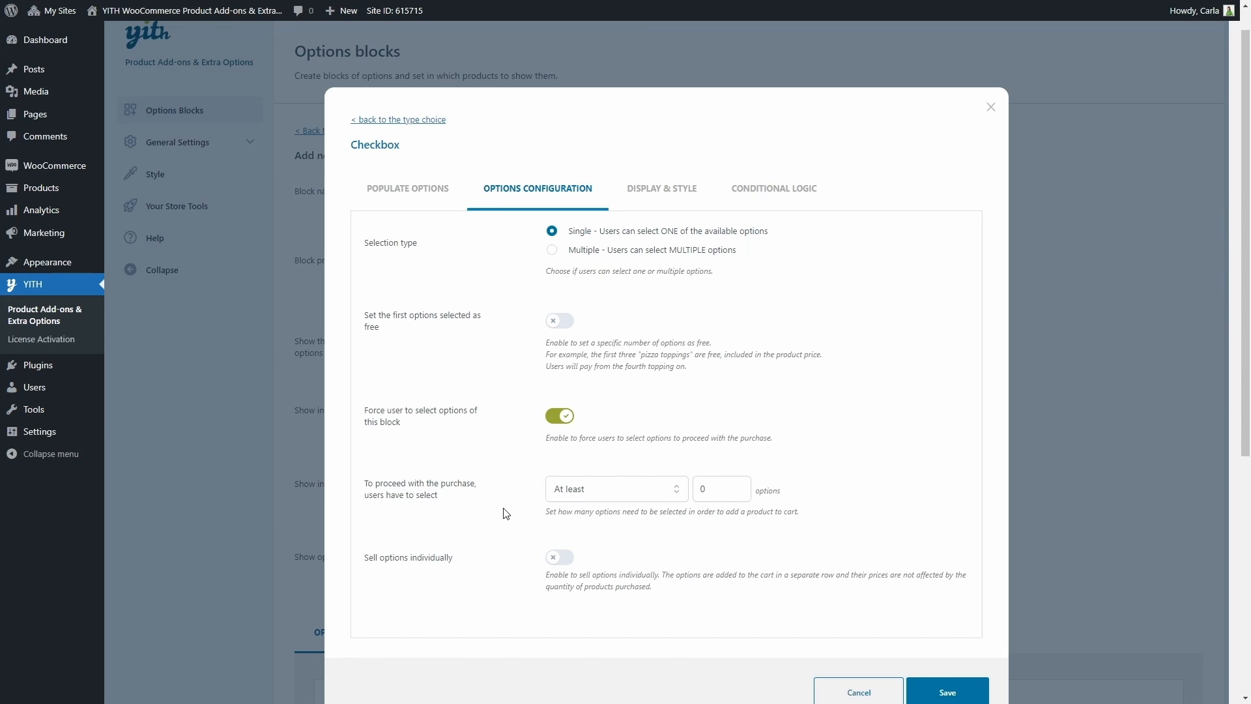
left_click(579, 505)
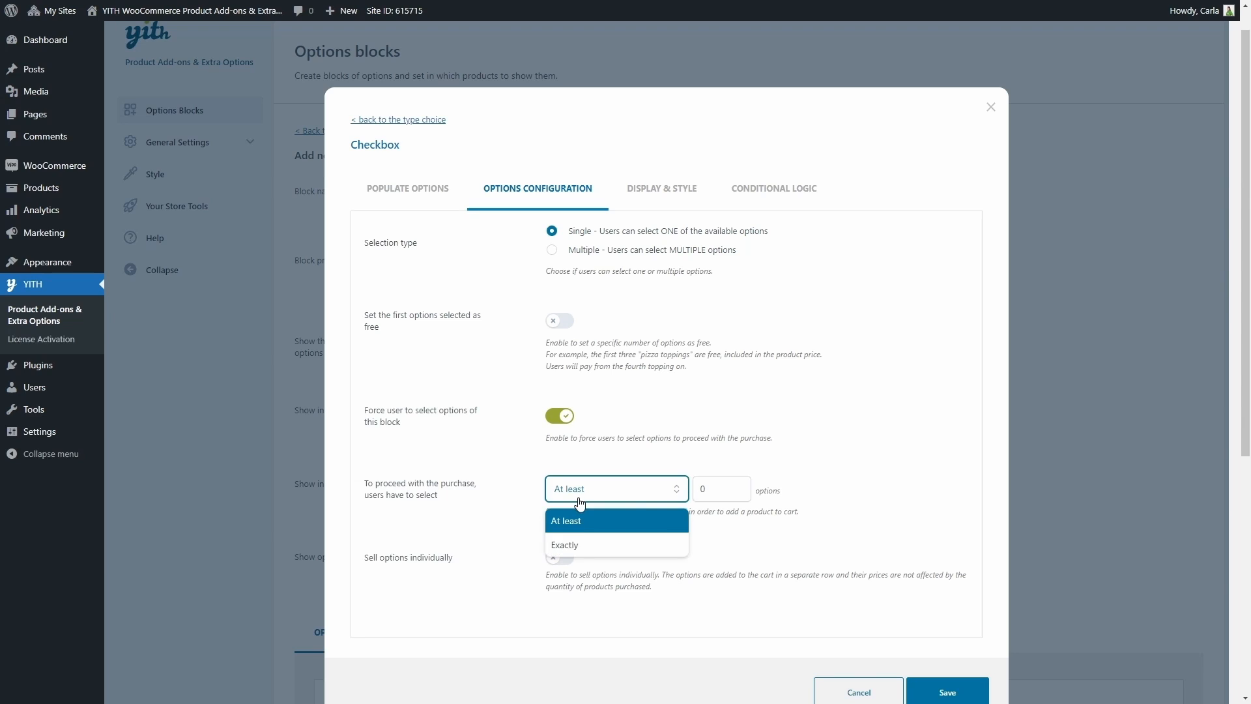
left_click(581, 547)
left_click(739, 486)
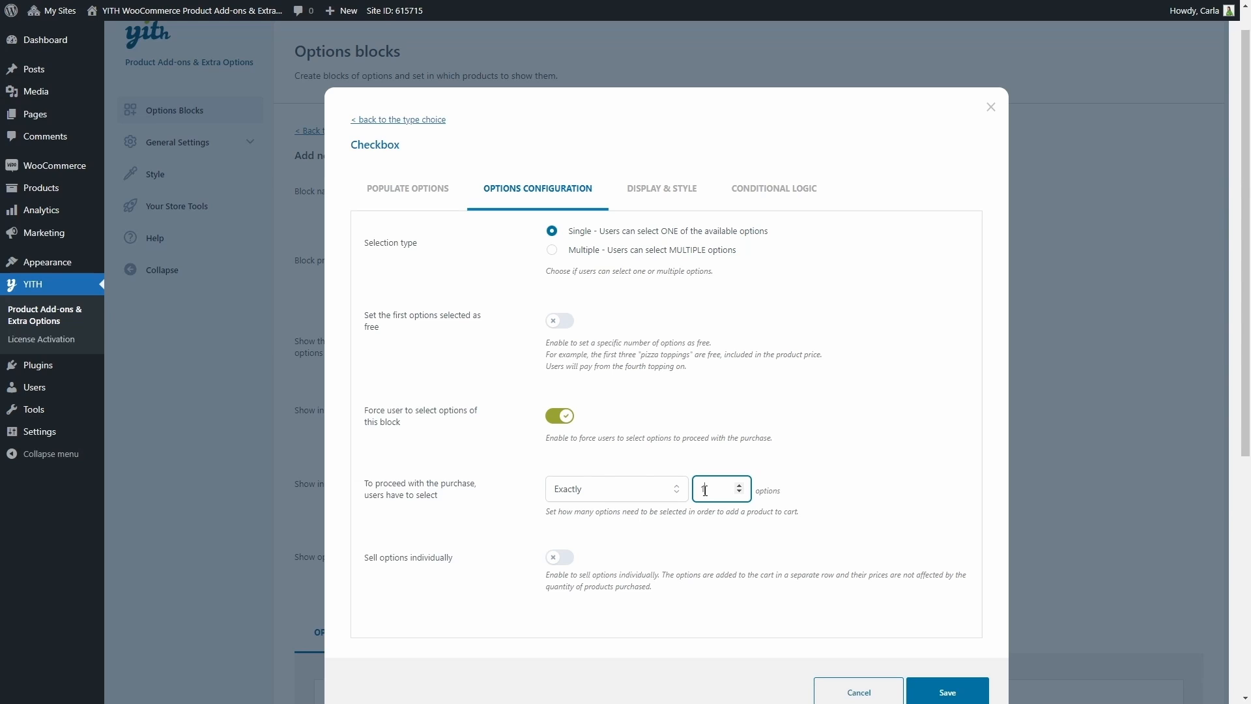
left_click(558, 417)
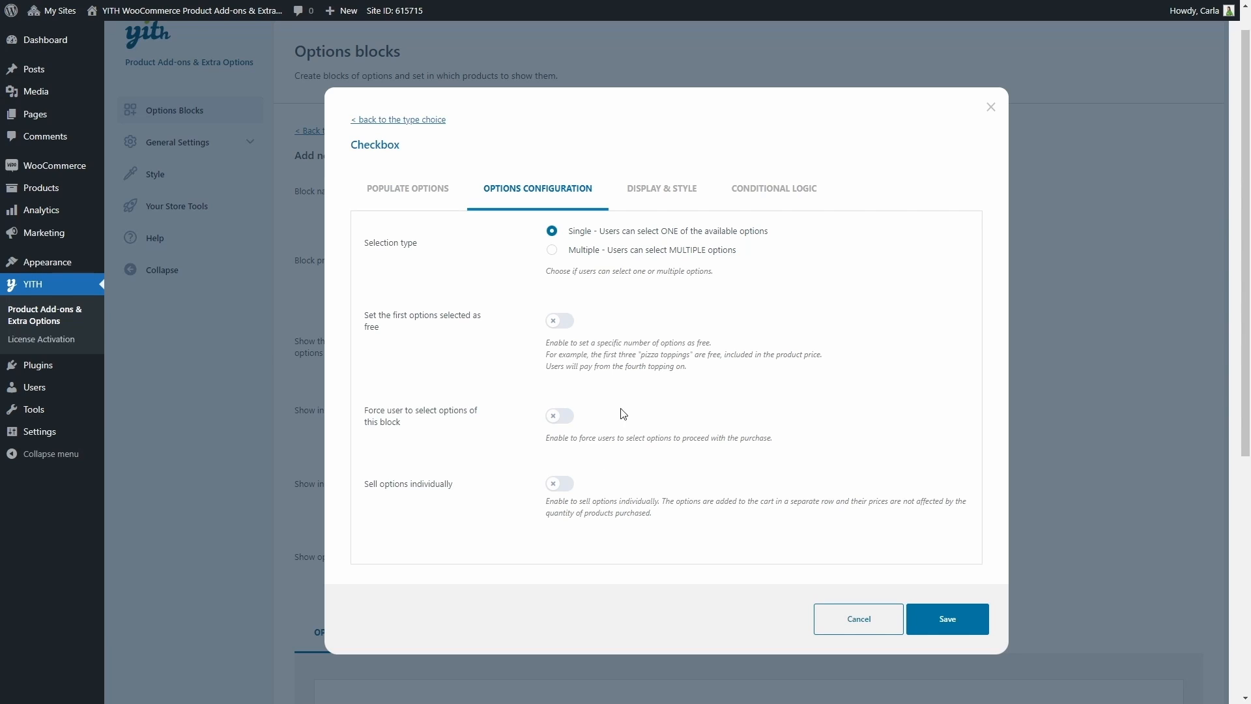
Step: Examine the drink option's image display settings: the set image, the product image replacement choices and the options images position
left_click(668, 198)
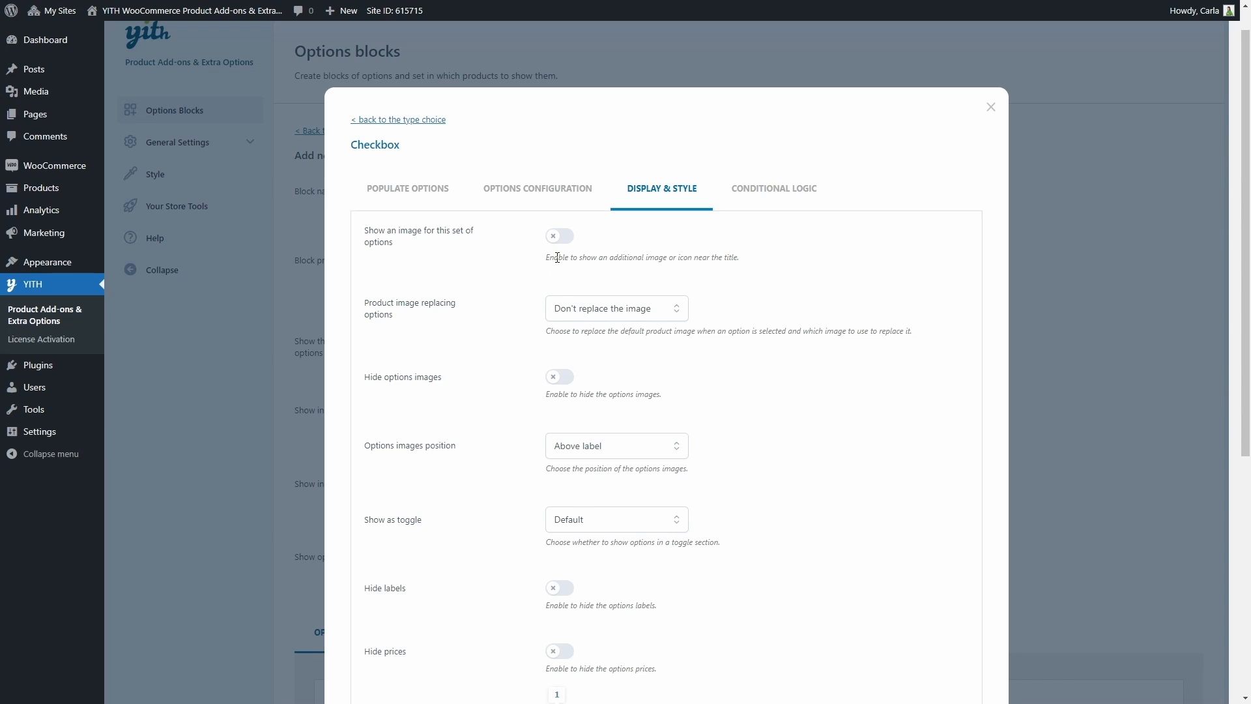
left_click(559, 239)
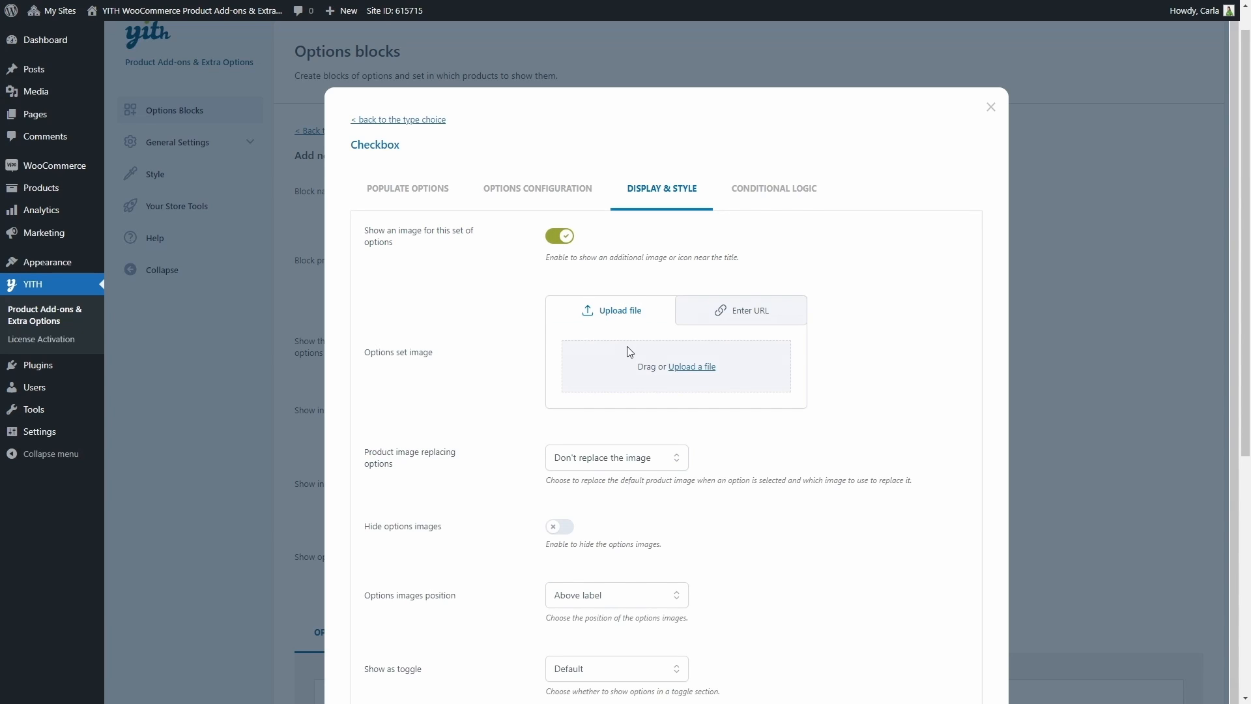
left_click(561, 241)
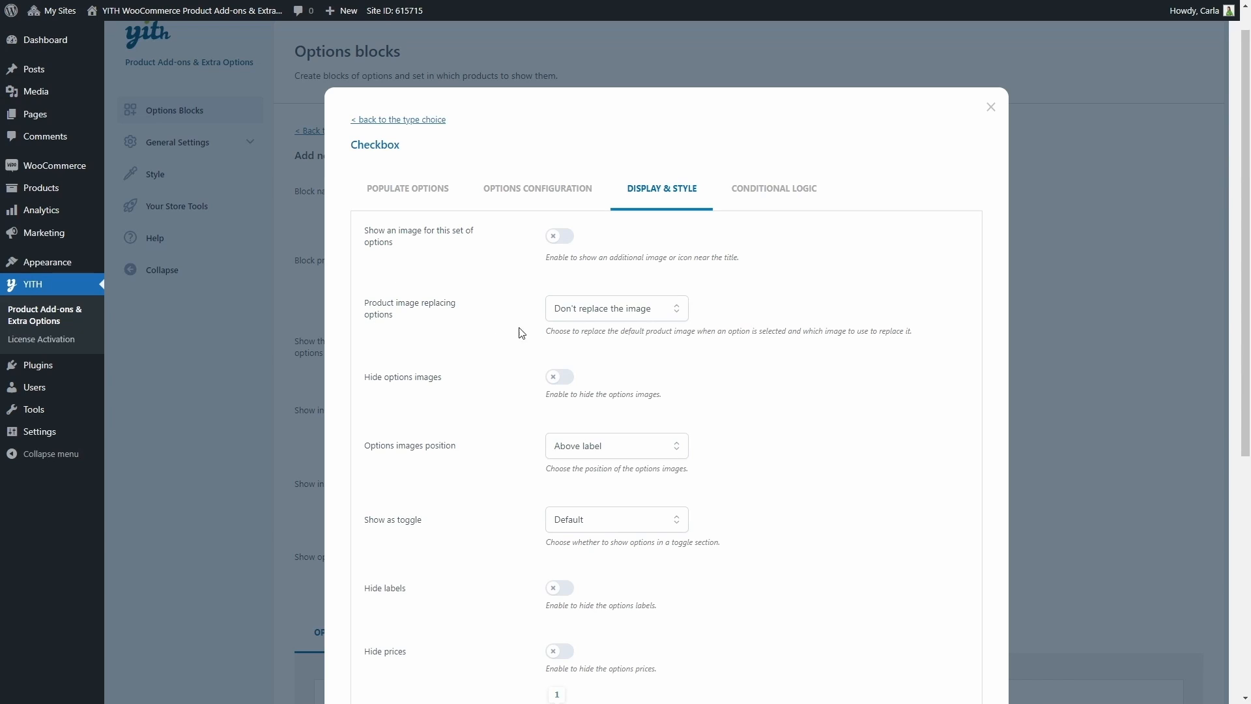
left_click(606, 321)
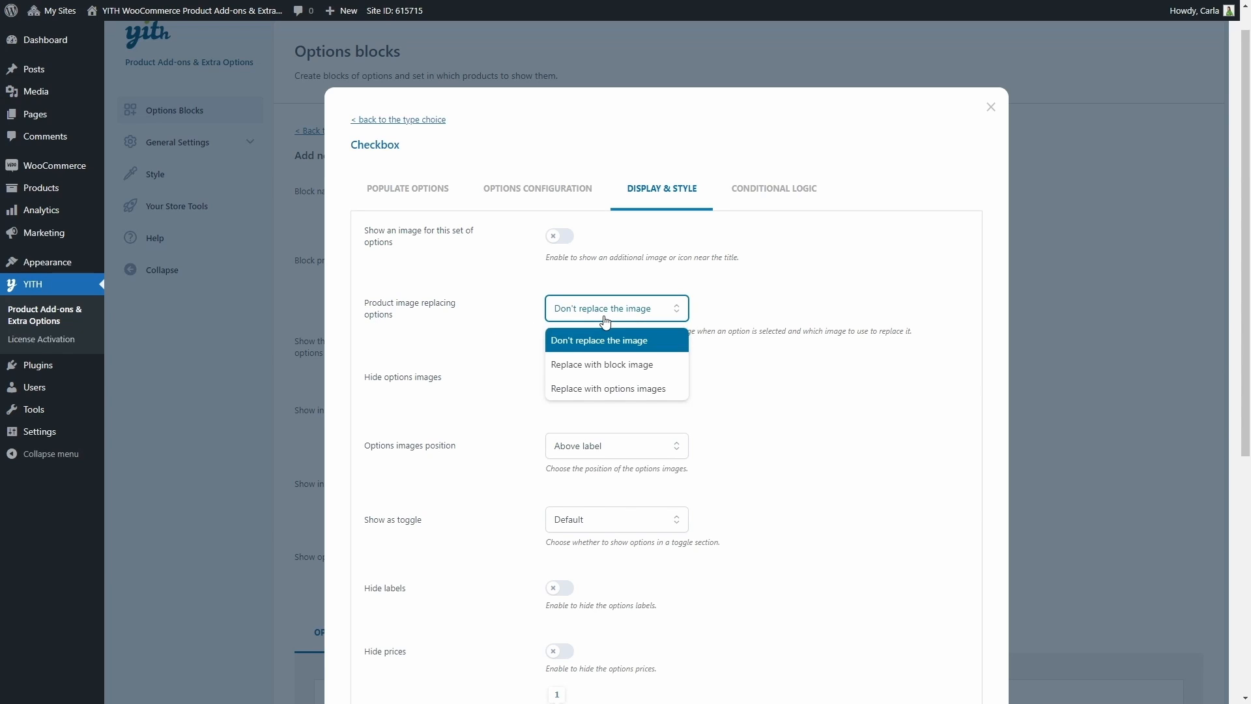
left_click(605, 321)
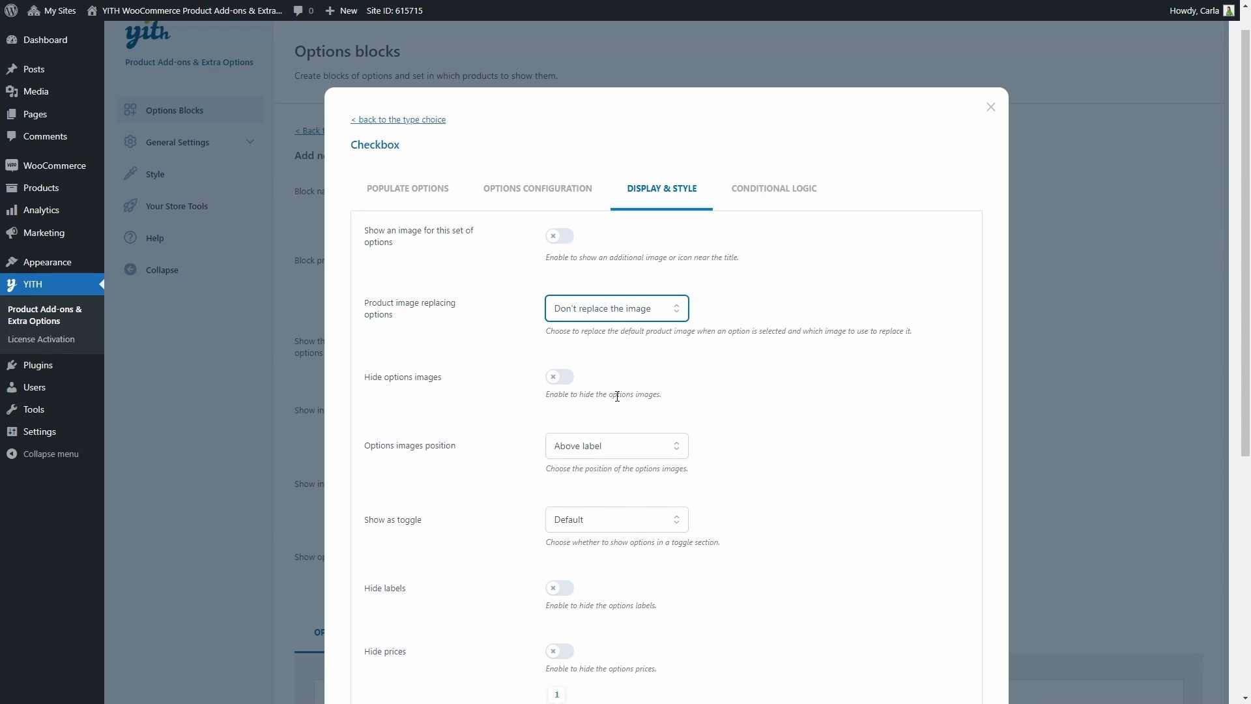
scroll(616, 395, "down", 2)
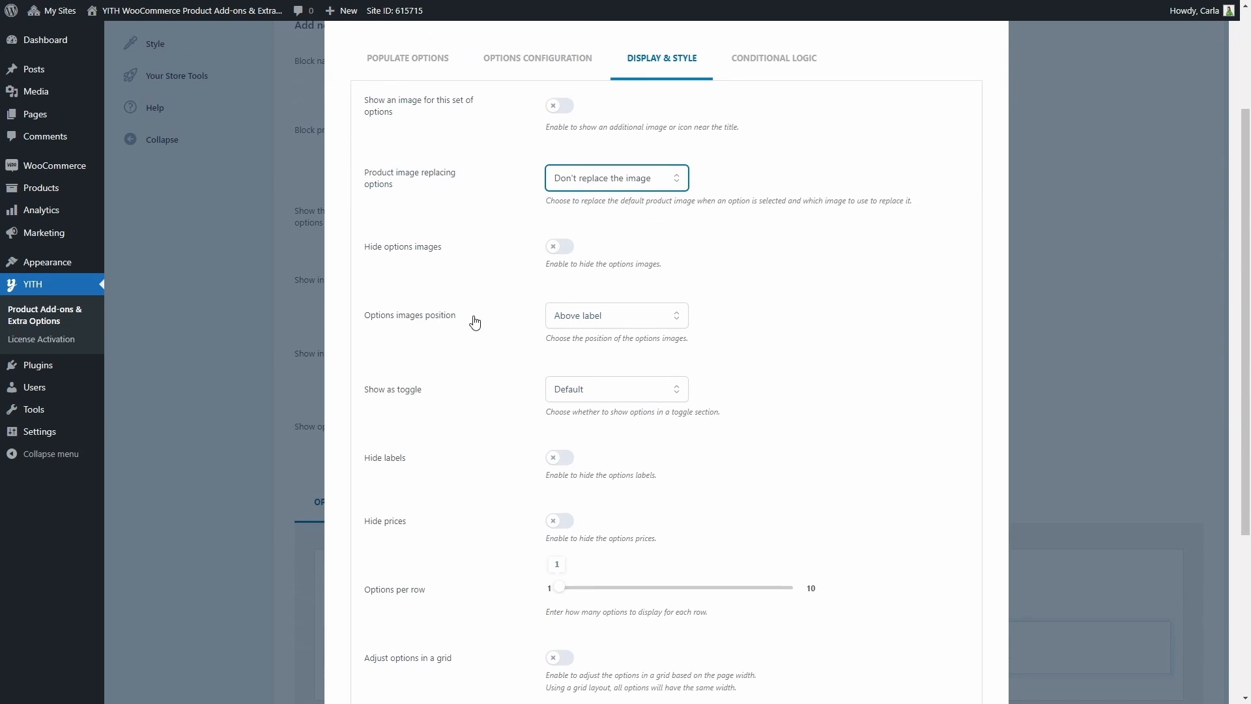
left_click(576, 316)
left_click(567, 315)
Step: Review the choices for showing the options as a toggle, and try the grid adjustment before switching it back off
scroll(561, 319, "down", 1)
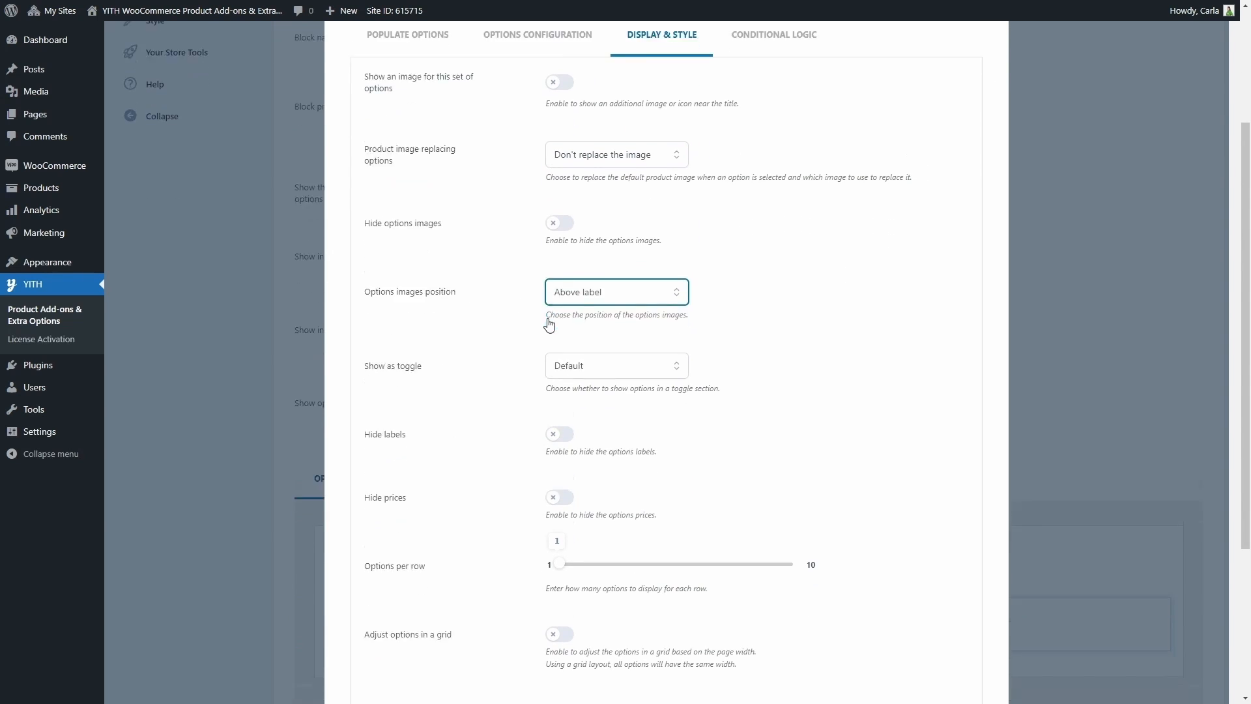
scroll(550, 324, "down", 1)
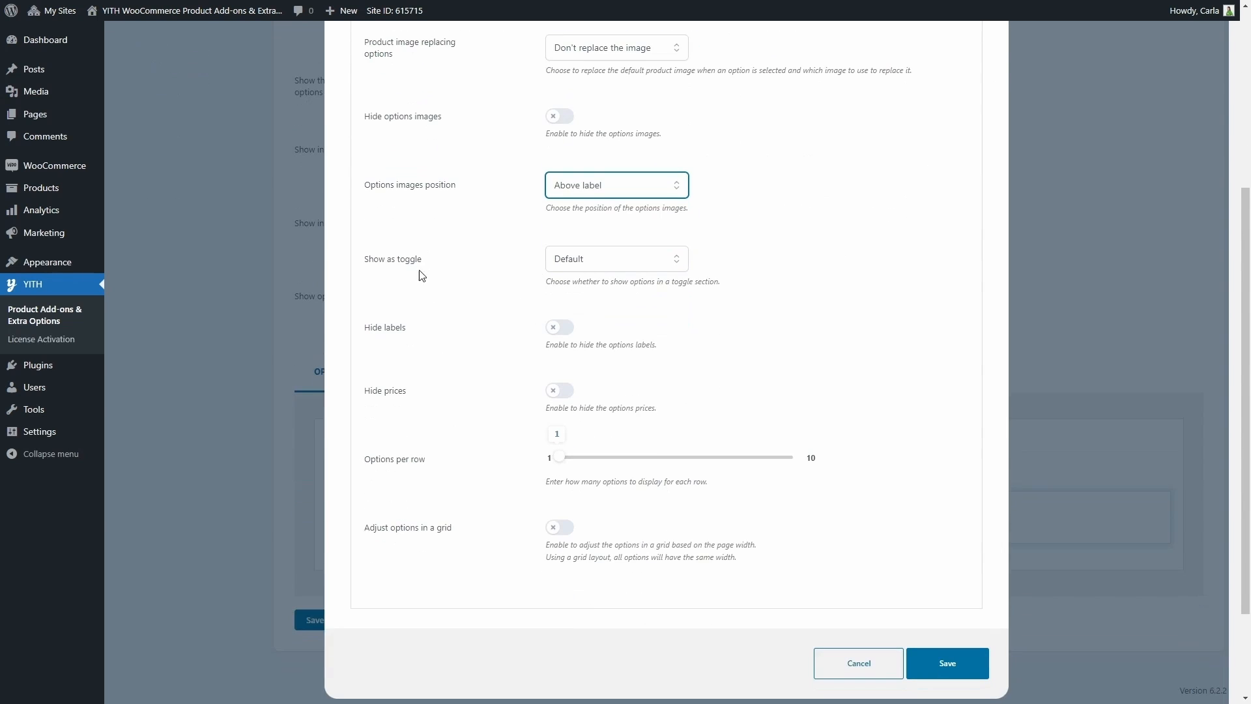
left_click(639, 270)
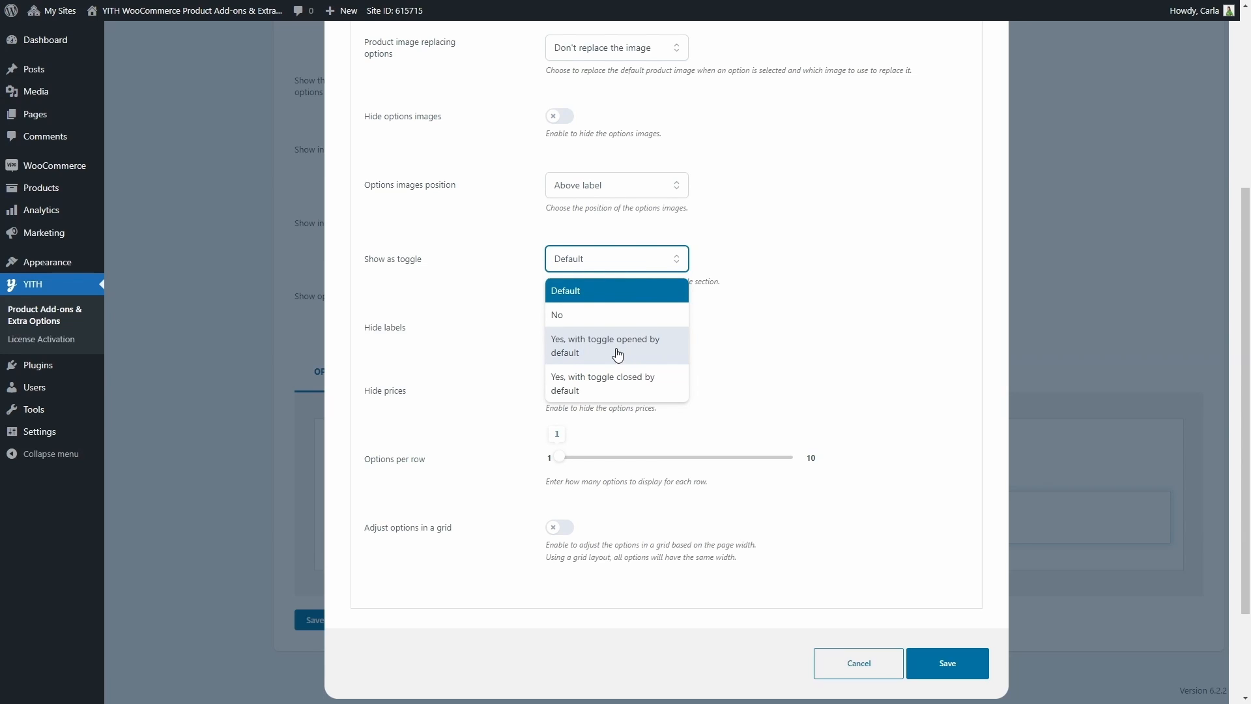
left_click(610, 264)
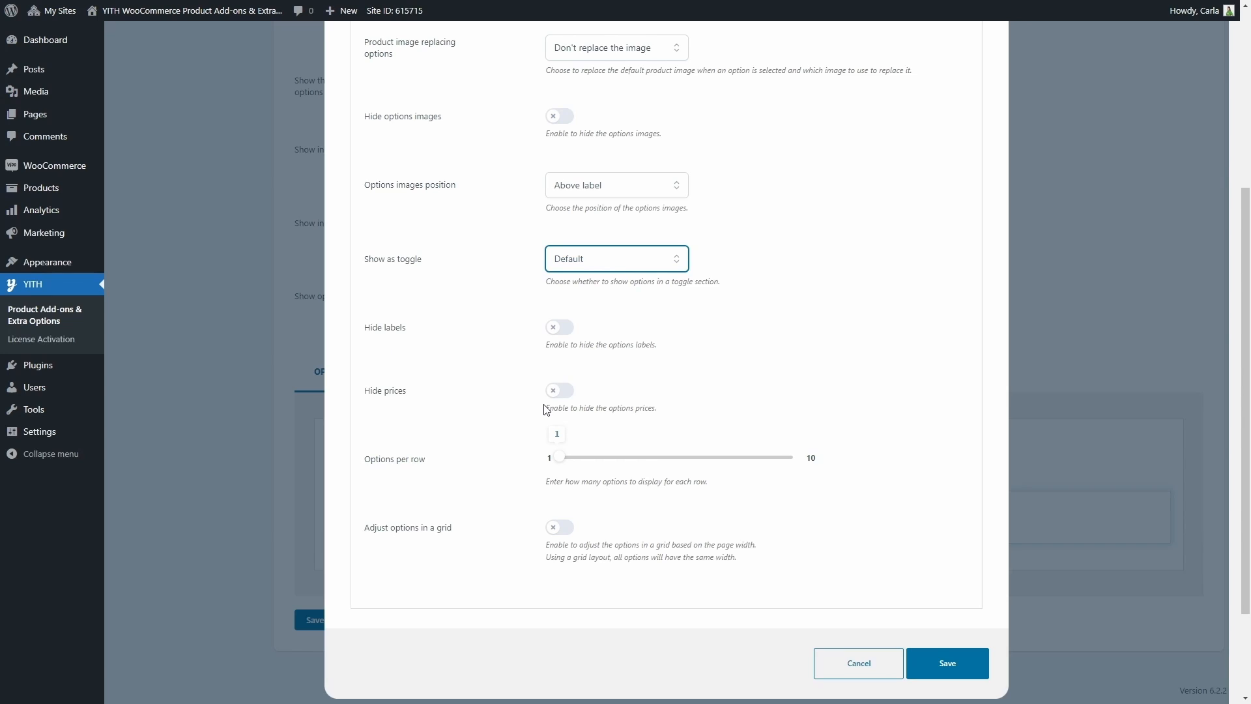
scroll(546, 409, "down", 1)
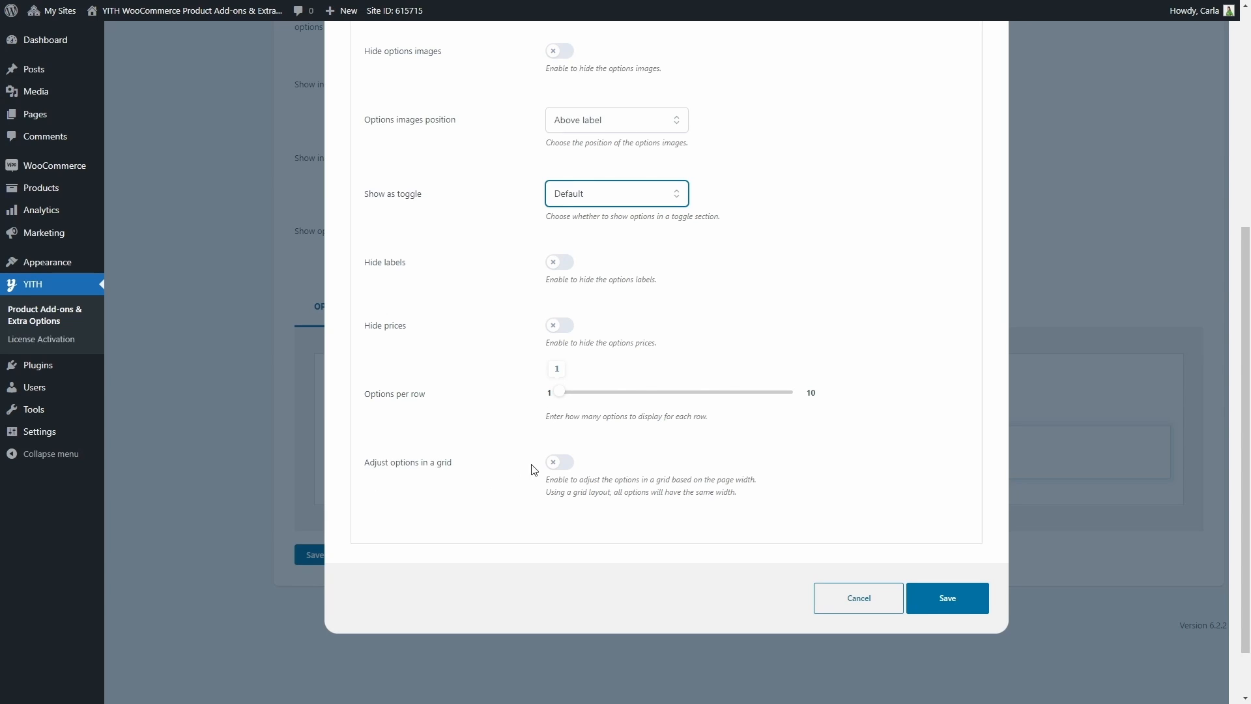
left_click(558, 463)
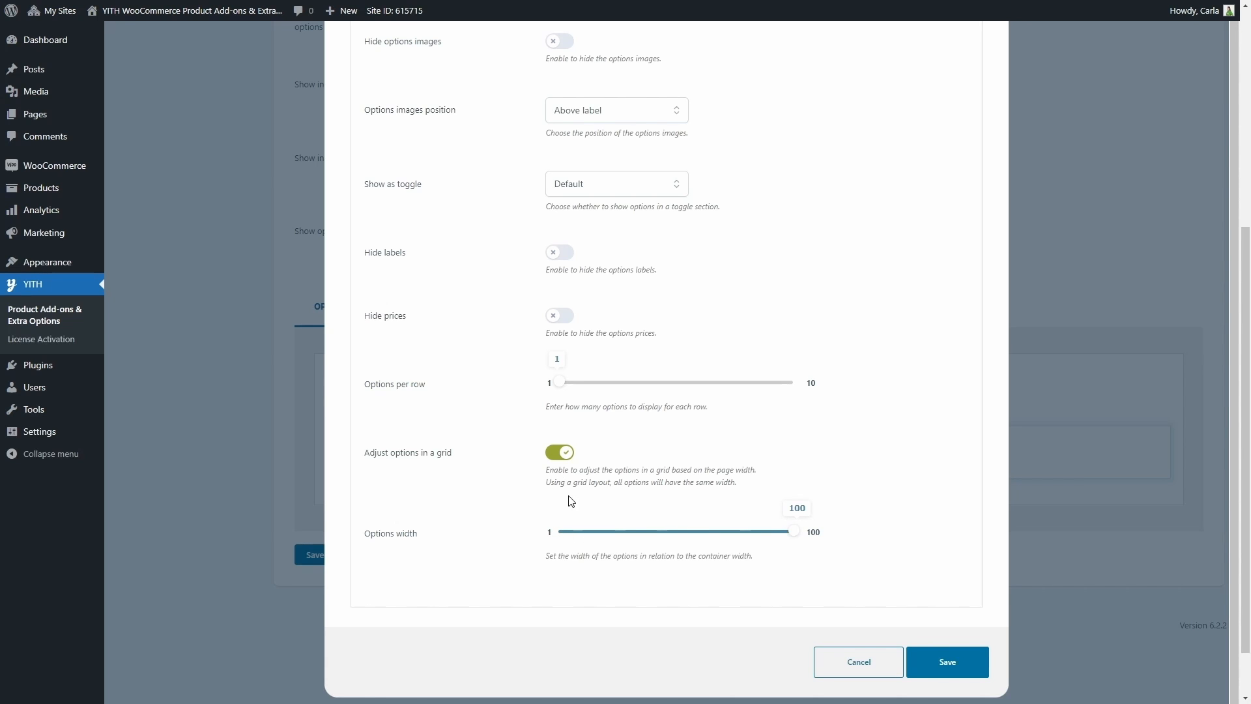
left_click(559, 454)
scroll(556, 458, "up", 5)
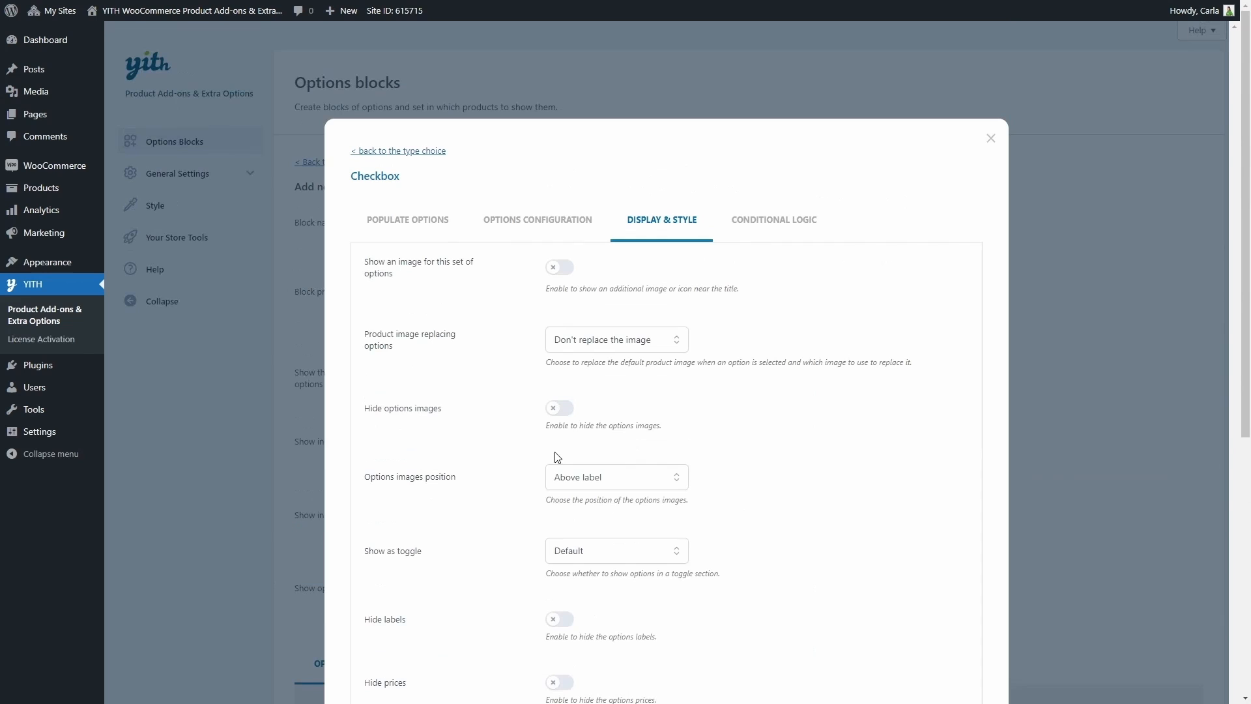
Step: Enable display conditions for the drink options and examine the specific variations setting, the show or hide choice and the rule matching choices
left_click(787, 240)
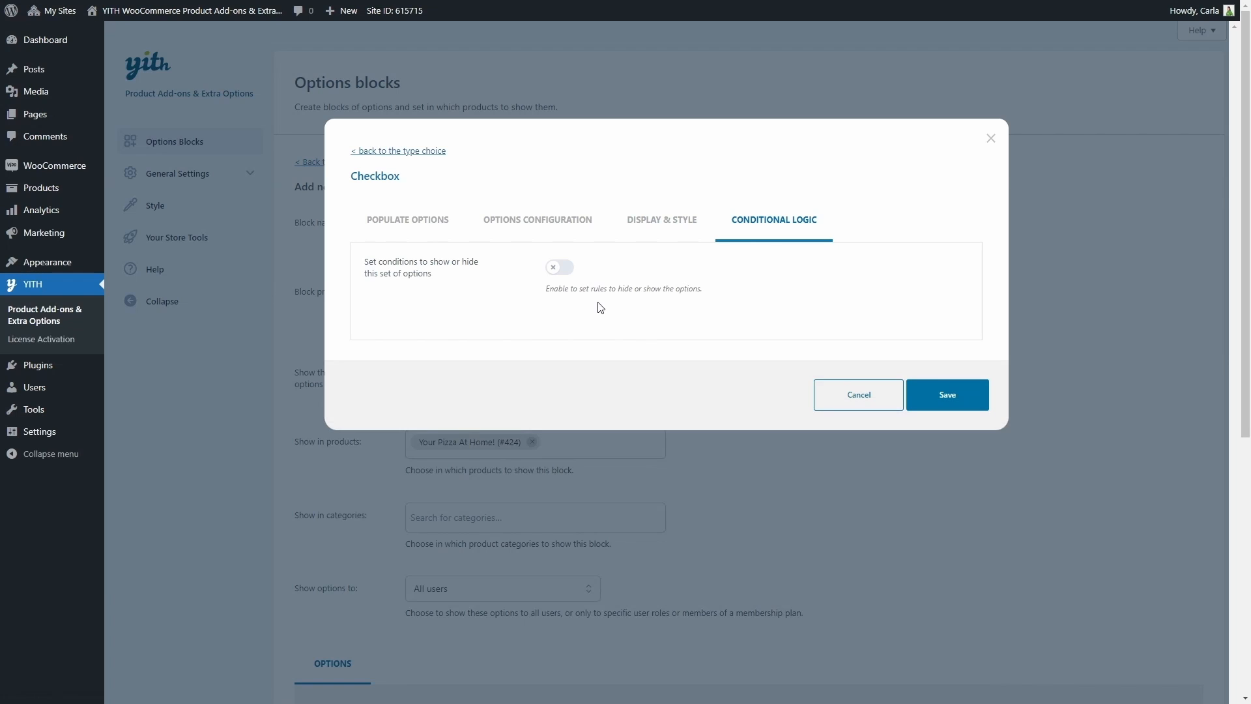
left_click(560, 268)
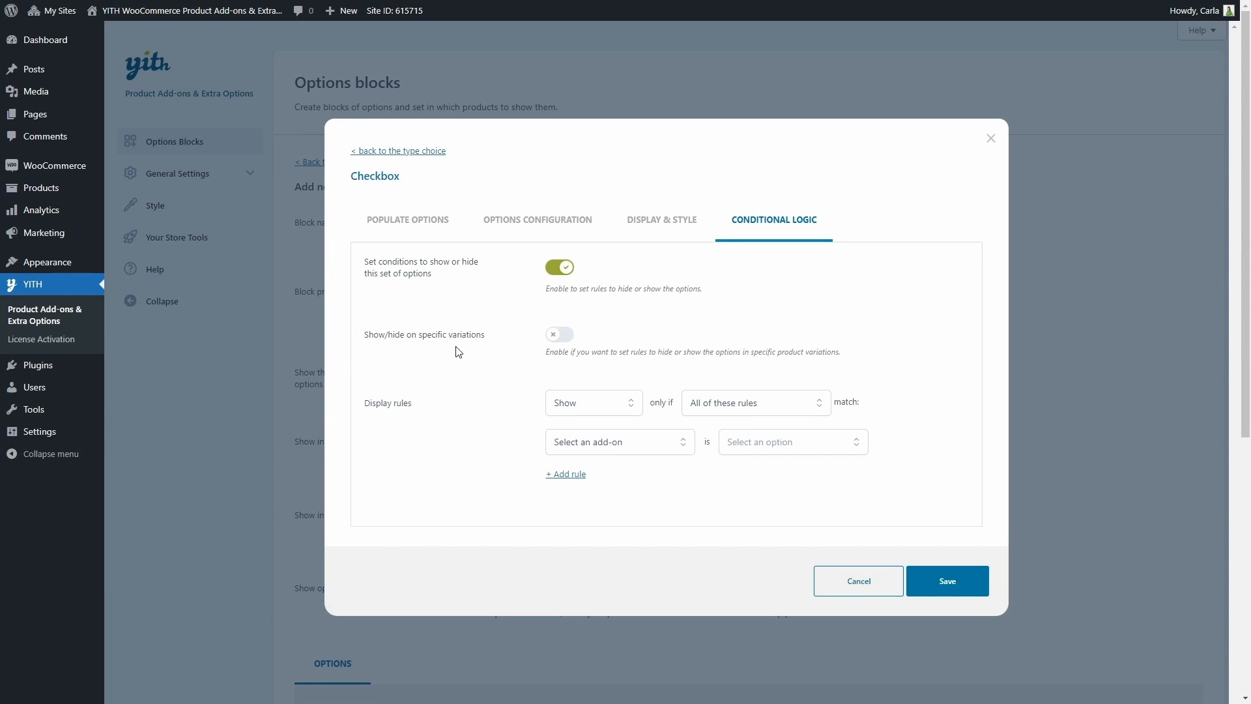
left_click(563, 336)
left_click(563, 336)
left_click(615, 414)
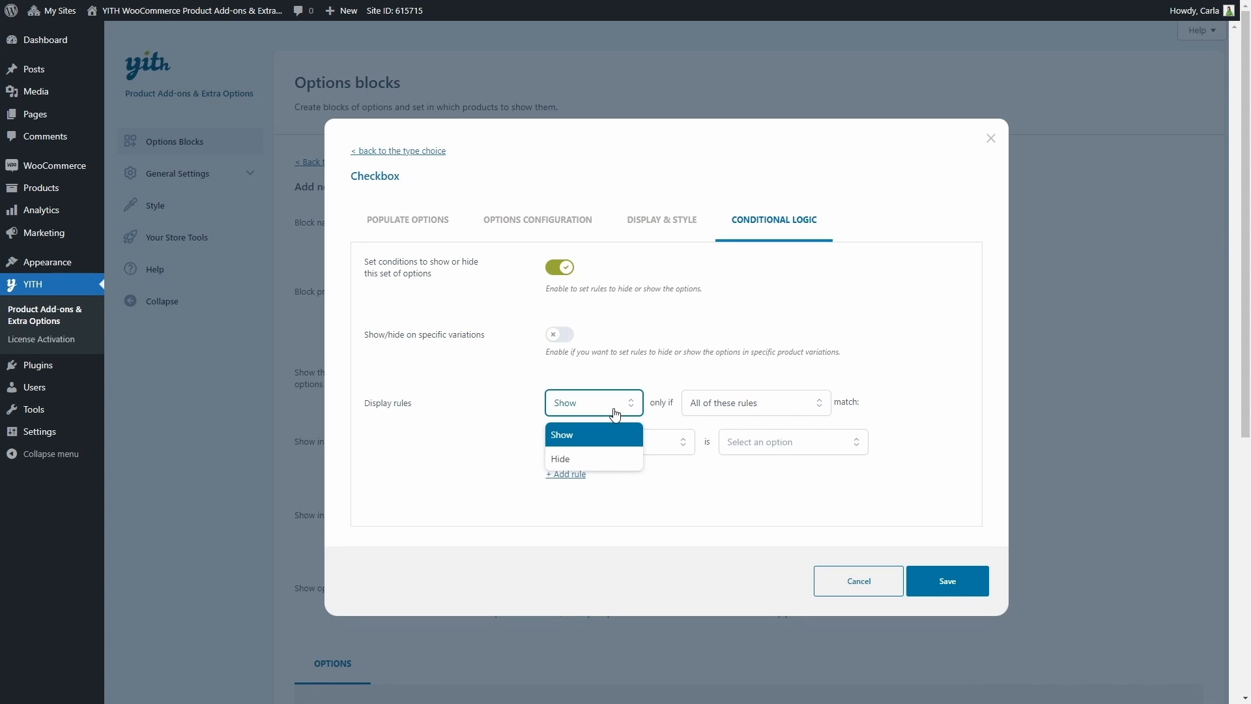
left_click(615, 413)
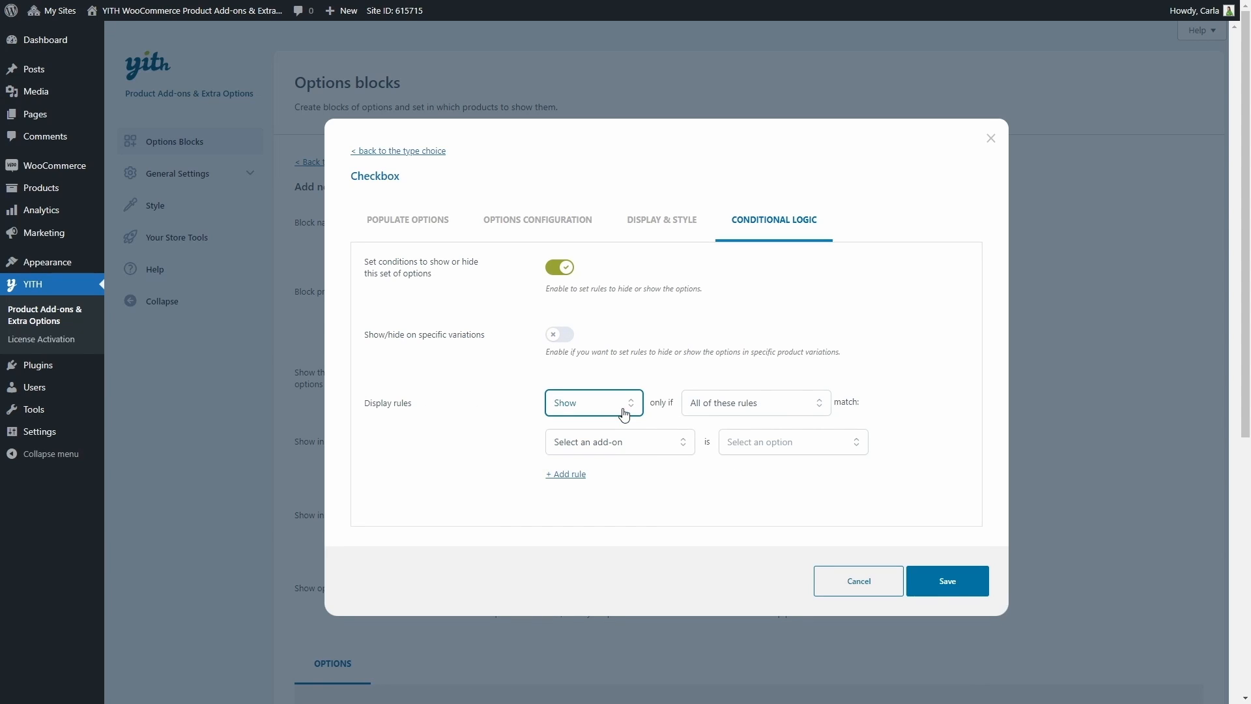
left_click(722, 407)
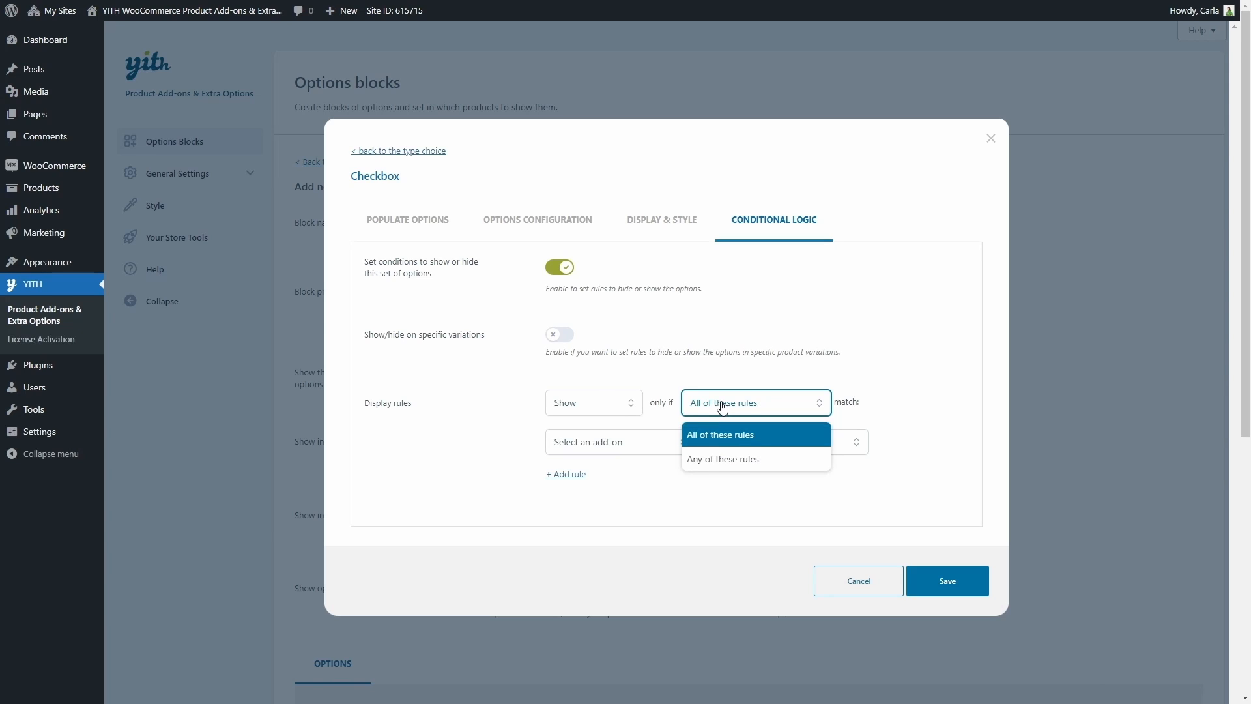
left_click(723, 407)
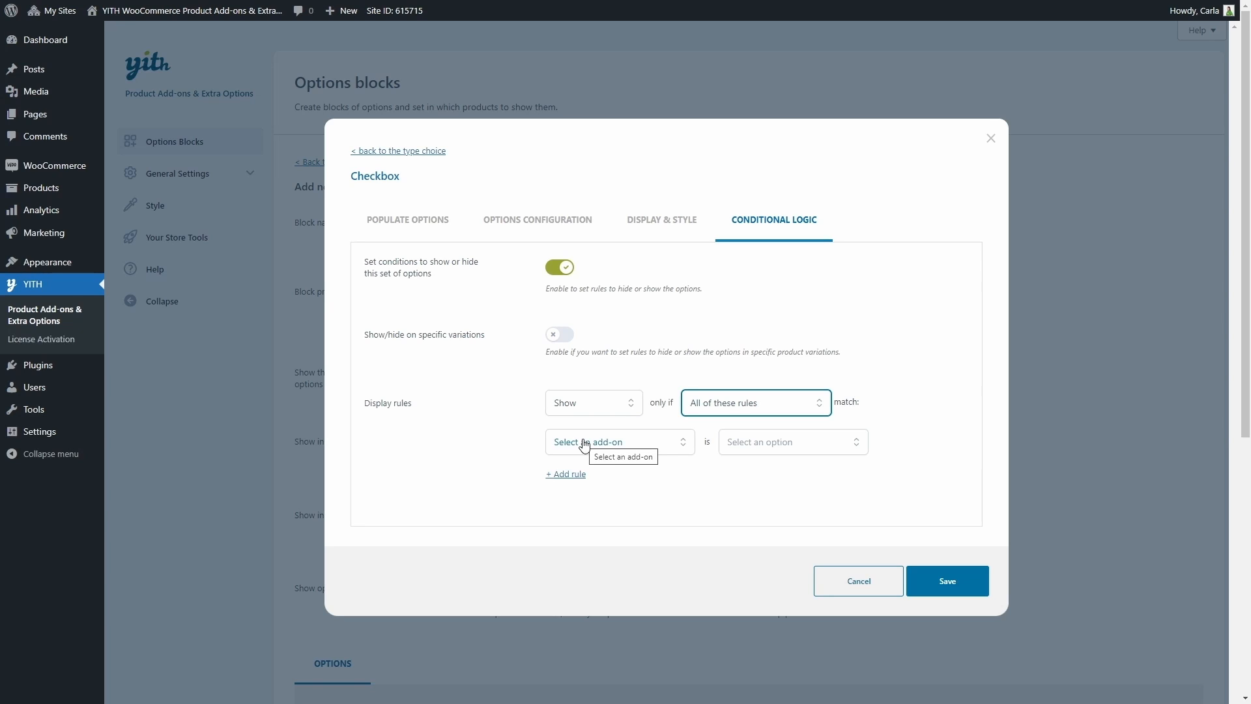
Step: Review the add-on and condition choices of the display rule, and try adding two extra rules before deleting them
left_click(584, 443)
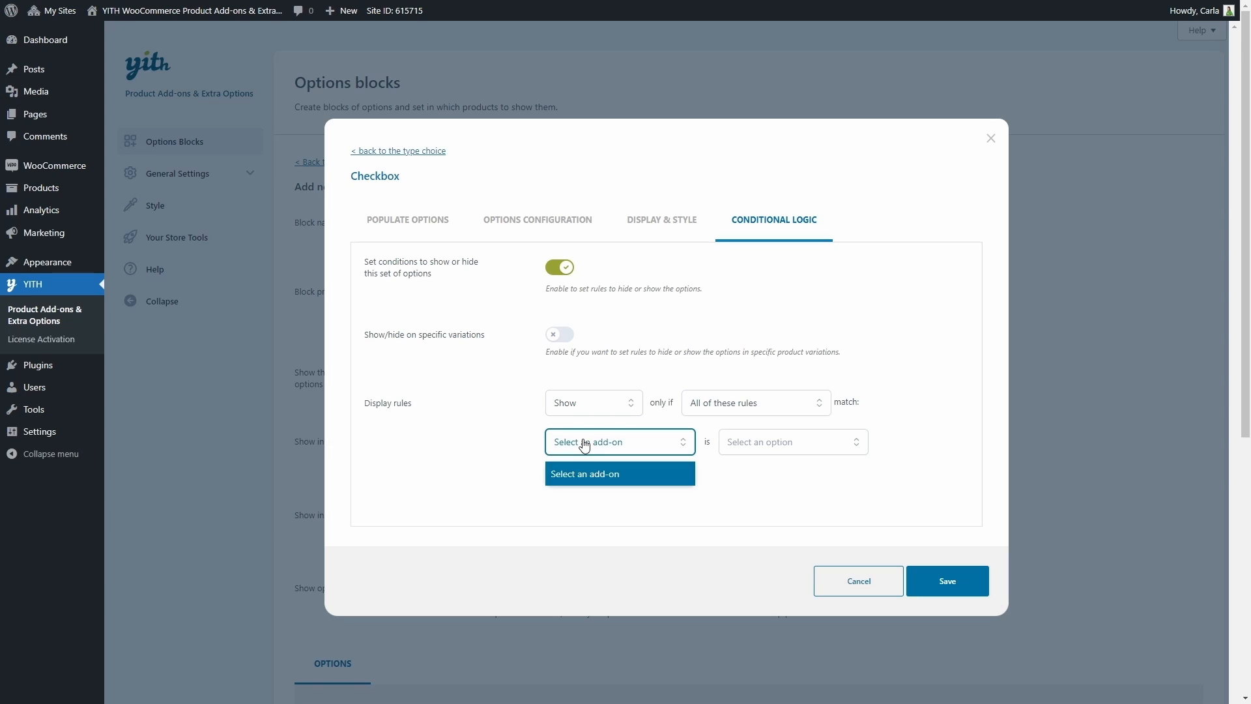
left_click(585, 443)
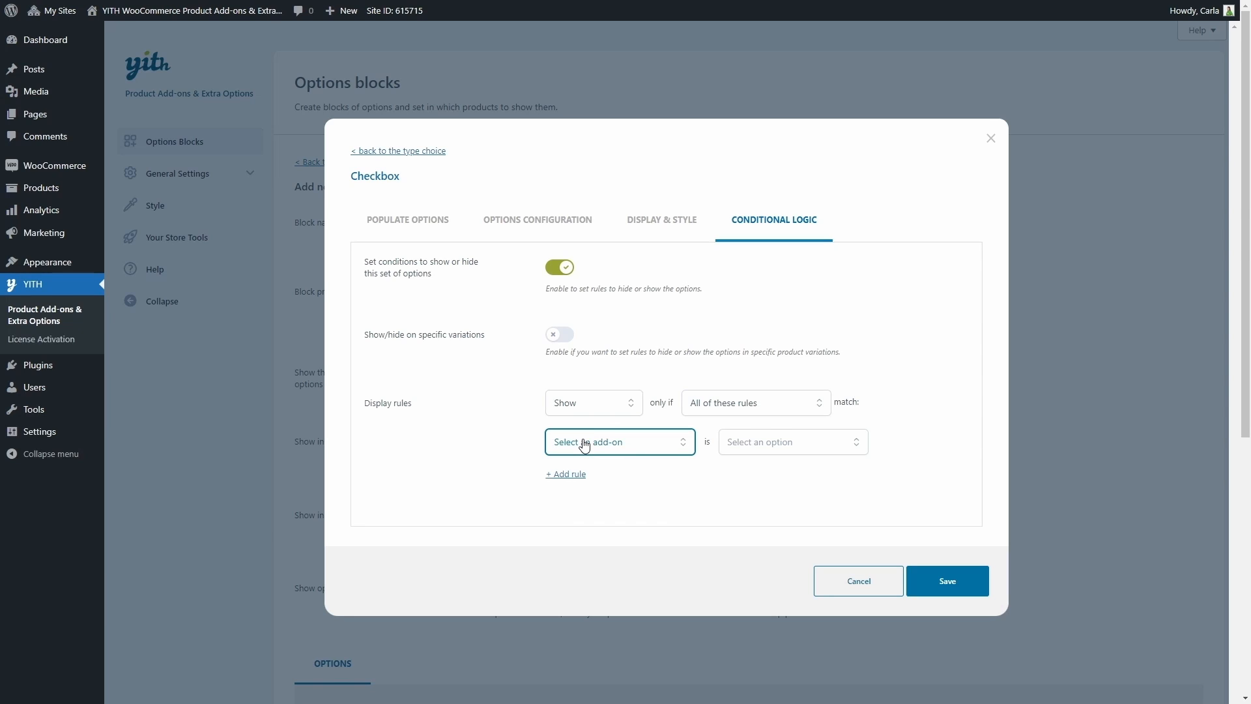
left_click(807, 450)
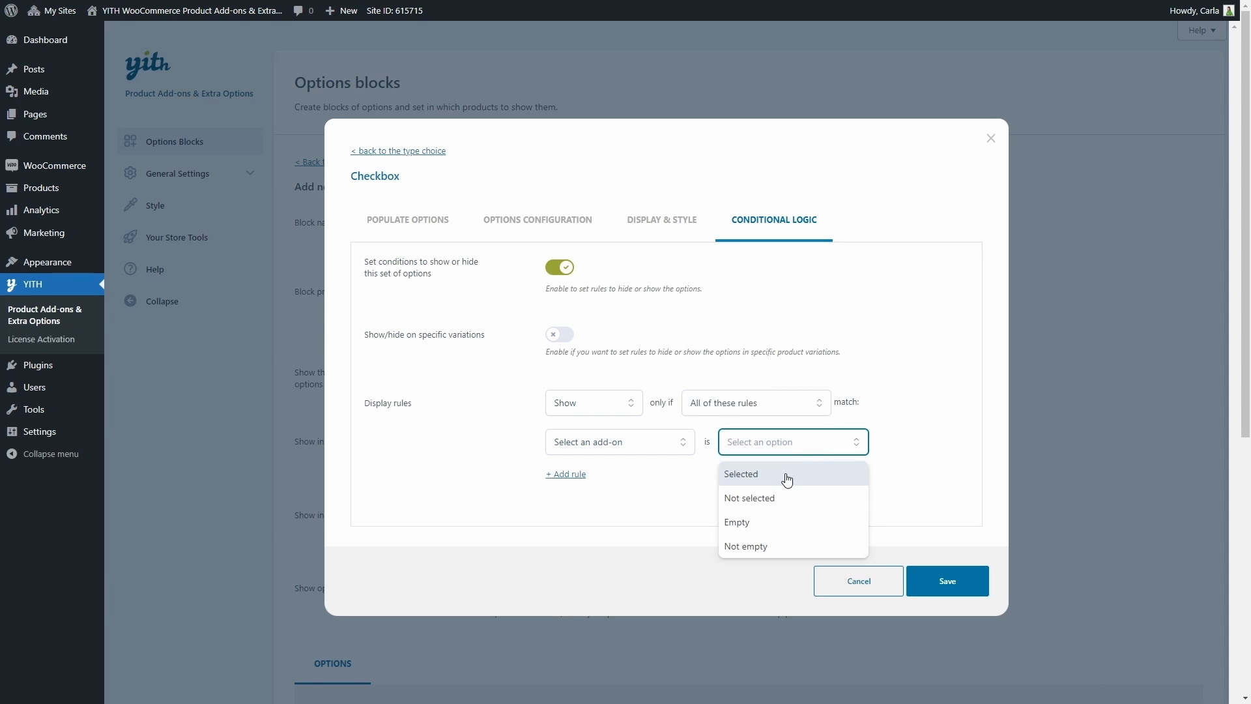
left_click(794, 451)
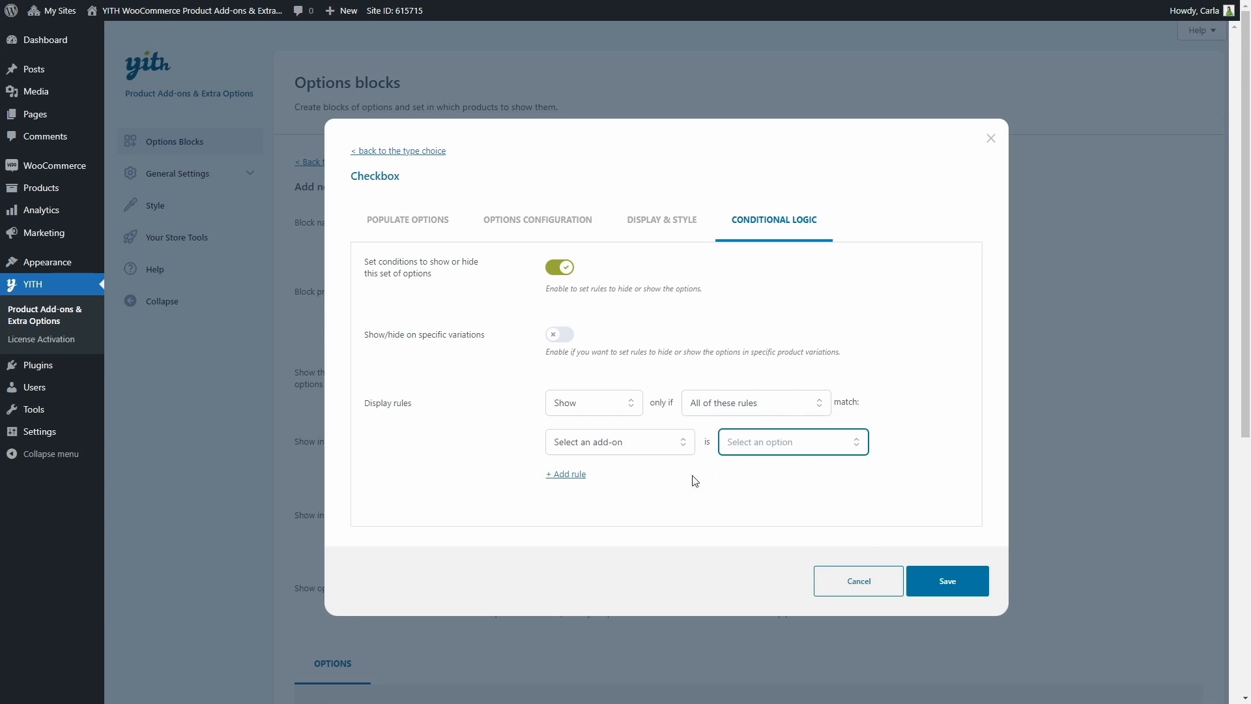
left_click(577, 476)
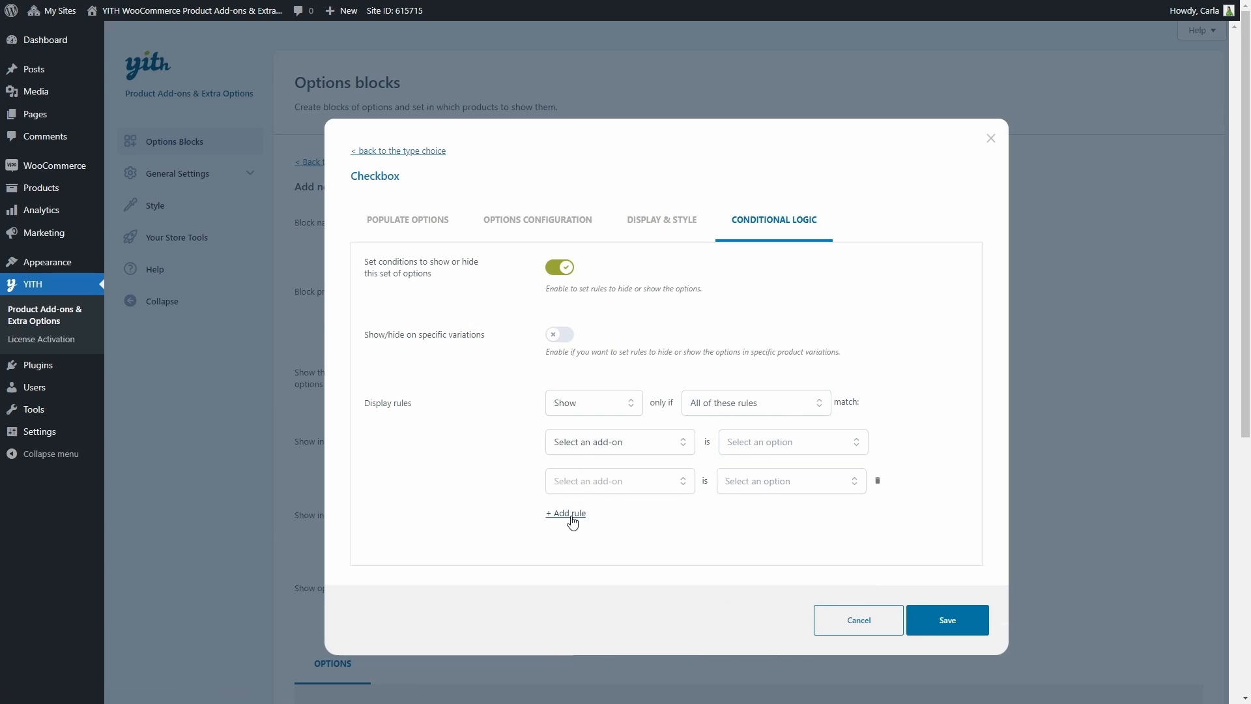
left_click(573, 516)
left_click(878, 520)
left_click(878, 481)
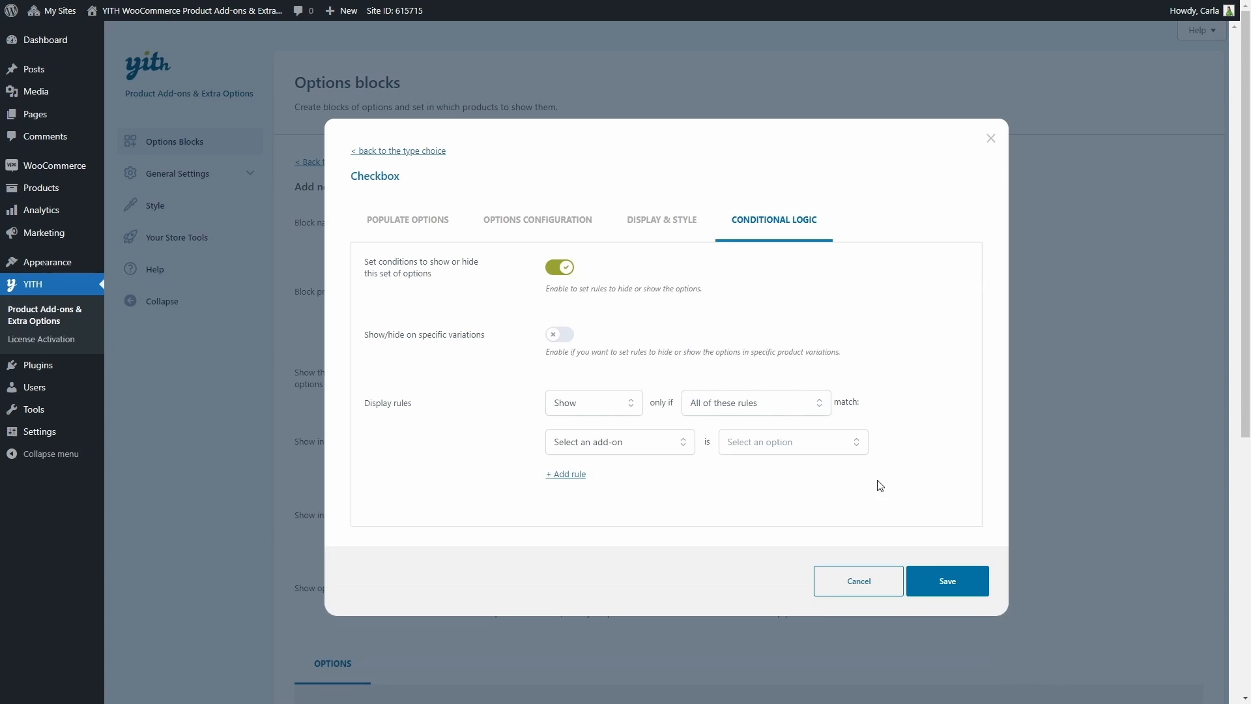
Step: Turn off the display conditions for the drink options and save the checkbox option to the block
left_click(562, 269)
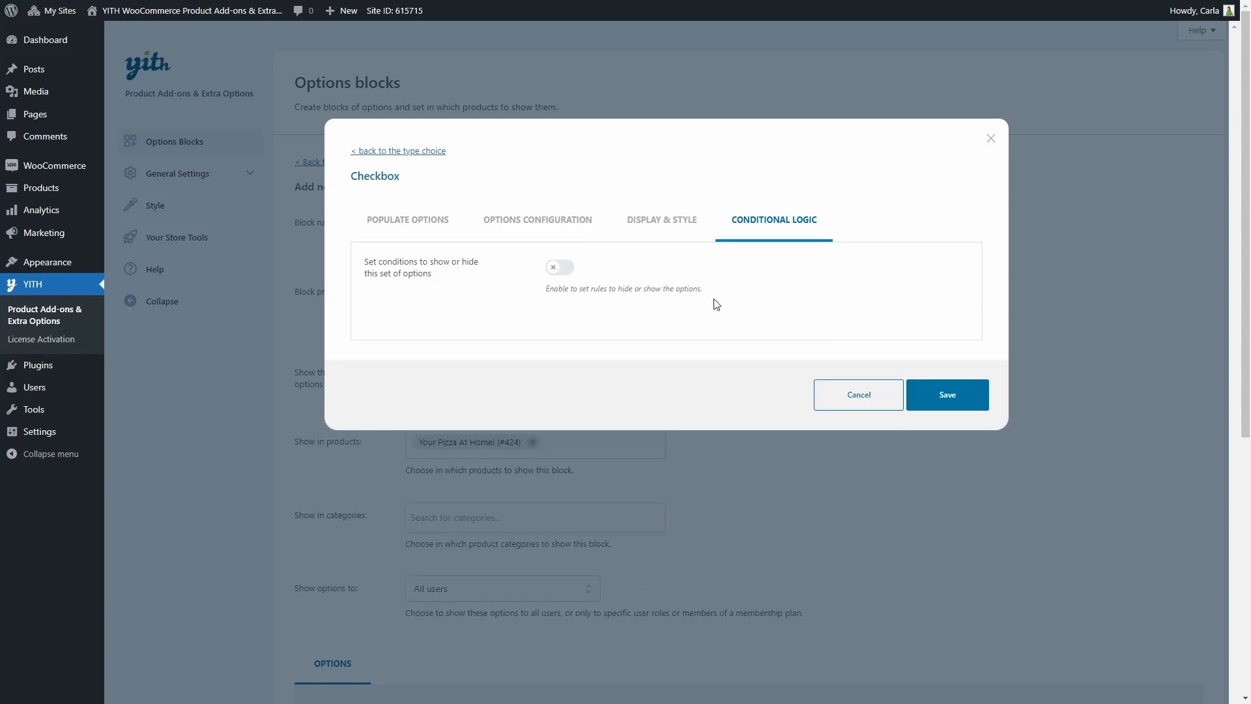
left_click(948, 395)
scroll(889, 431, "down", 5)
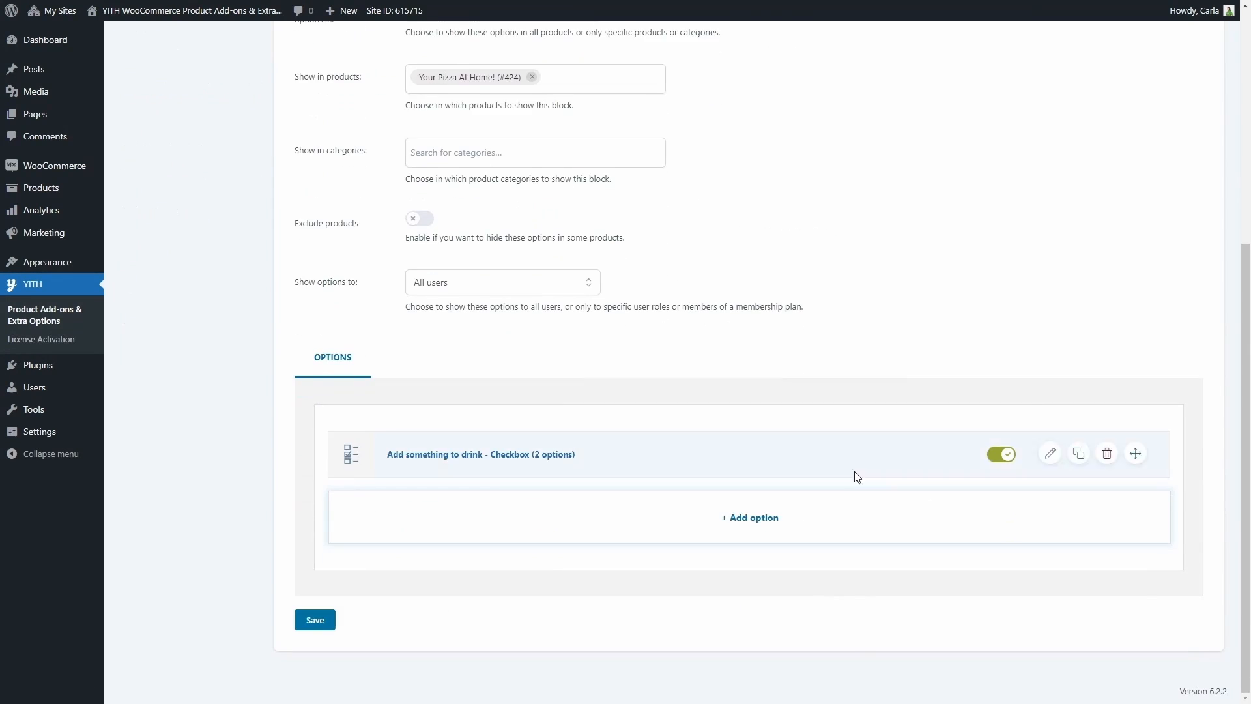
Step: Save the Pizza block and test the Water and Soda checkboxes on the Your Pizza At Home! product page
left_click(315, 620)
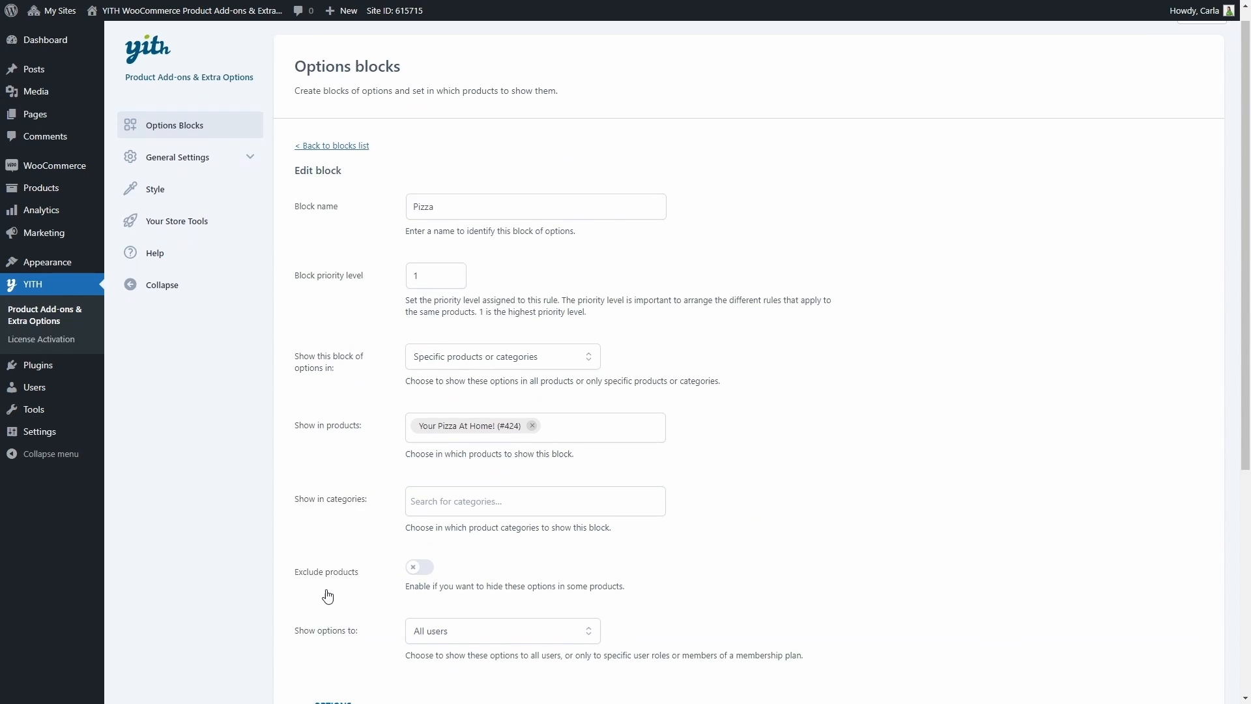
scroll(375, 595, "down", 5)
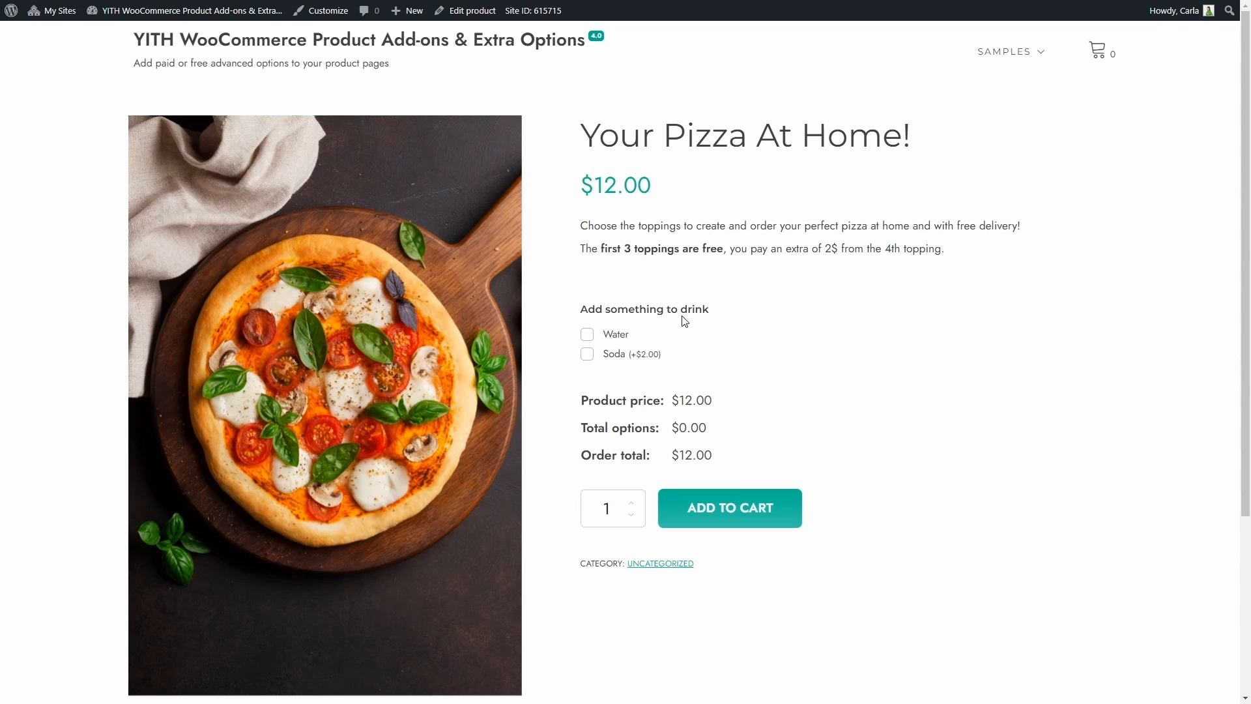
left_click(591, 340)
left_click(587, 358)
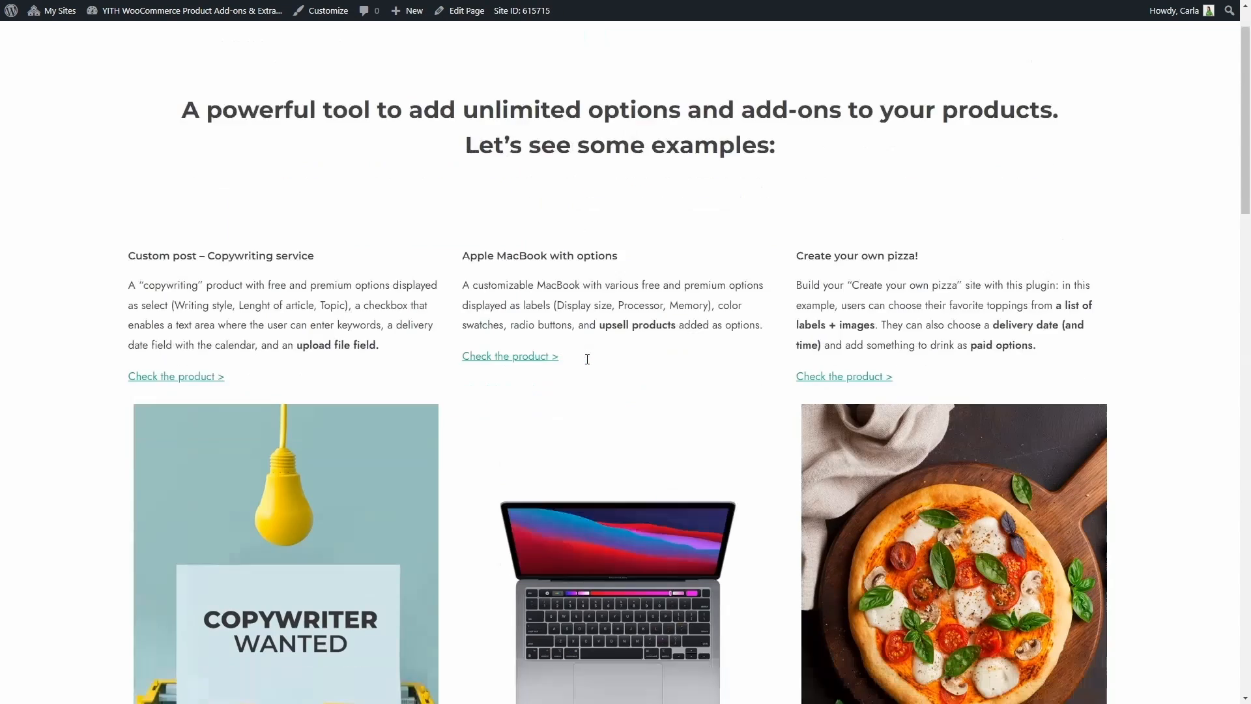
Step: Open the copywriting sample product and try the SEO friendly checkbox off and on to examine the conditional keywords field
scroll(587, 361, "down", 5)
left_click(334, 335)
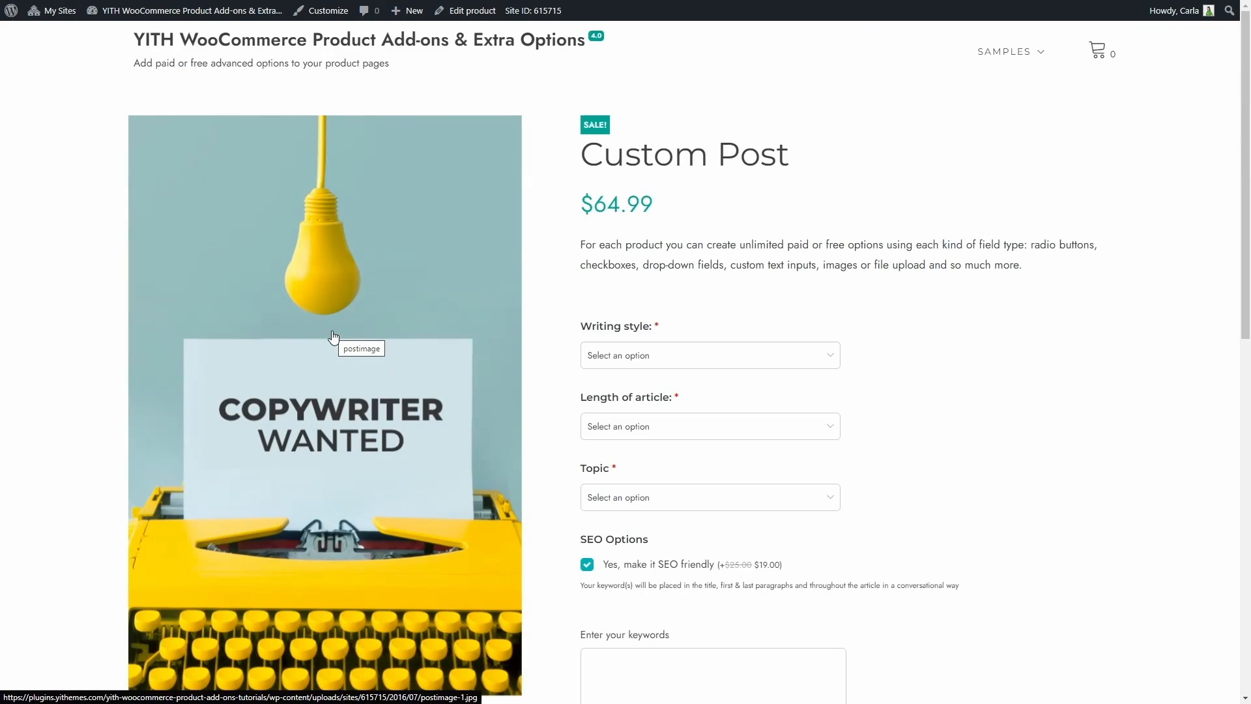
scroll(333, 335, "down", 3)
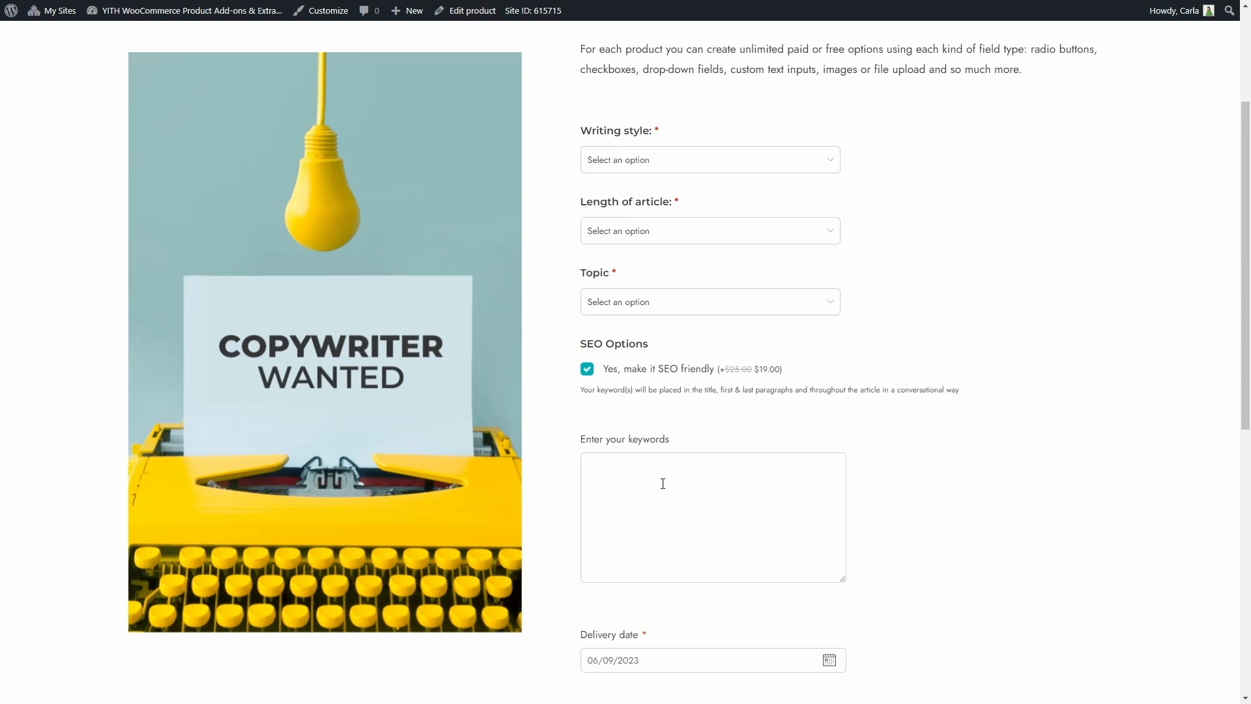
left_click(586, 369)
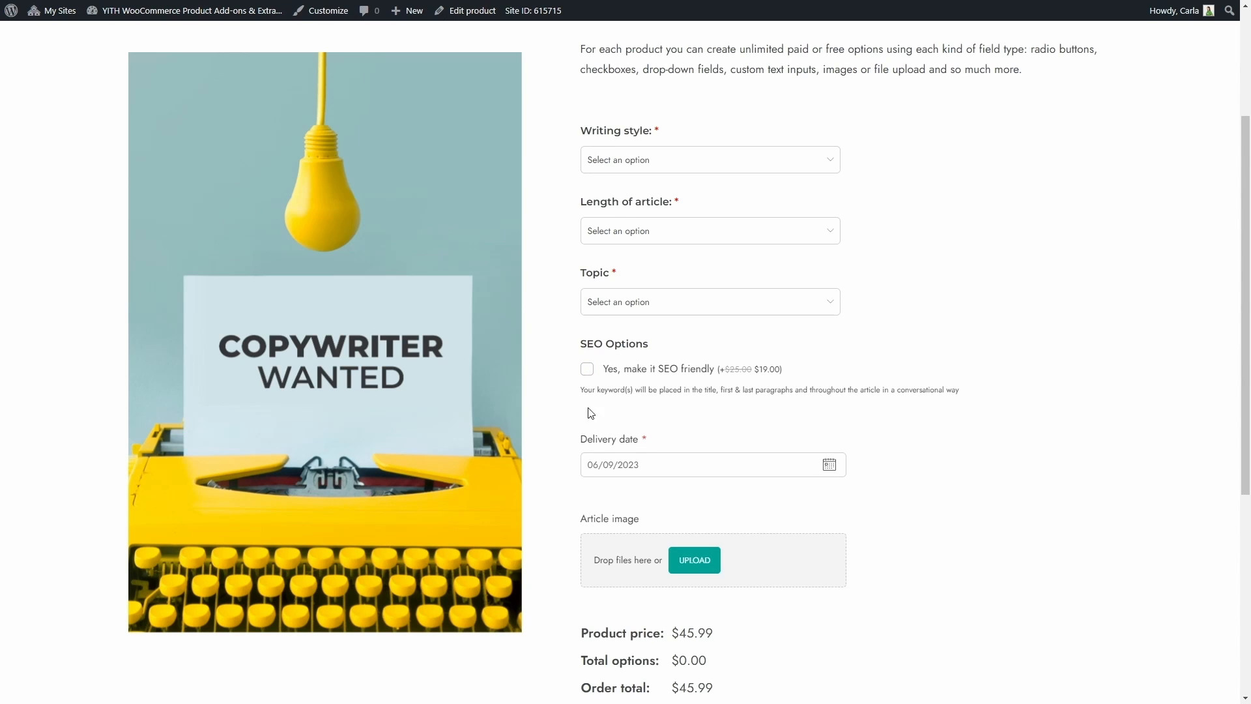
left_click(589, 371)
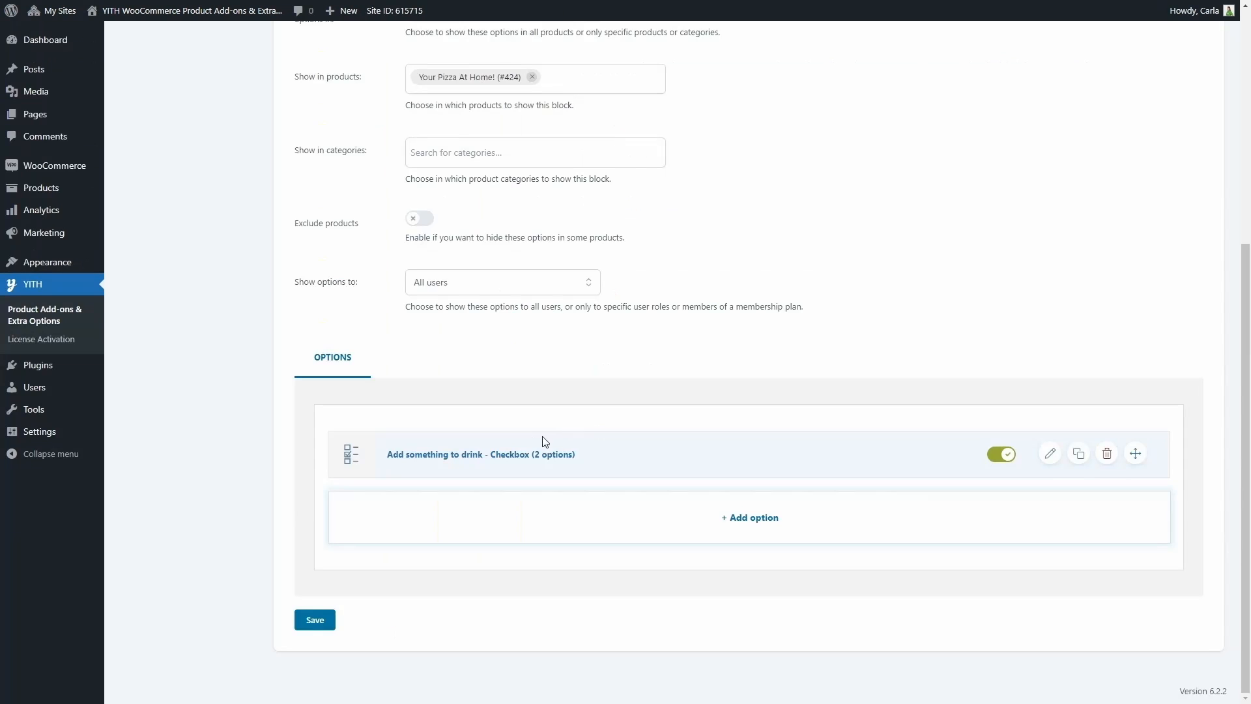
Step: Open the plugin's general options and examine the option position, total price box choices, upload settings with allowed file types, and date format
scroll(547, 438, "up", 10)
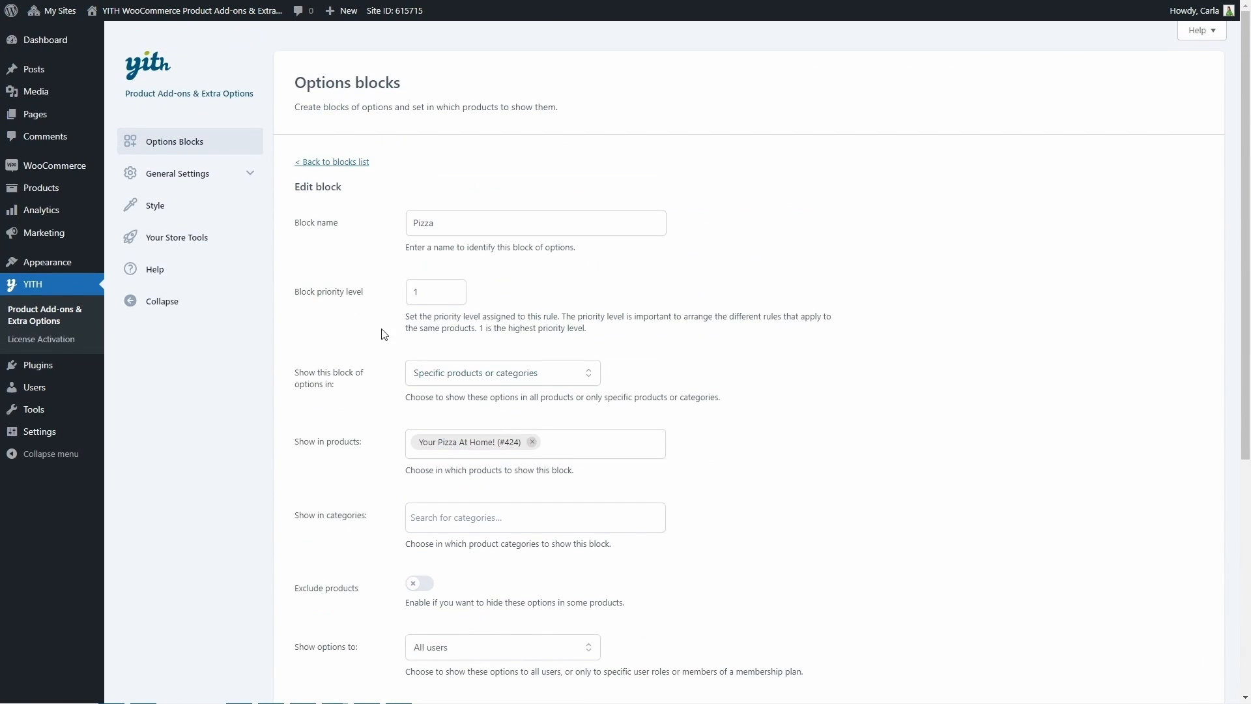
left_click(251, 179)
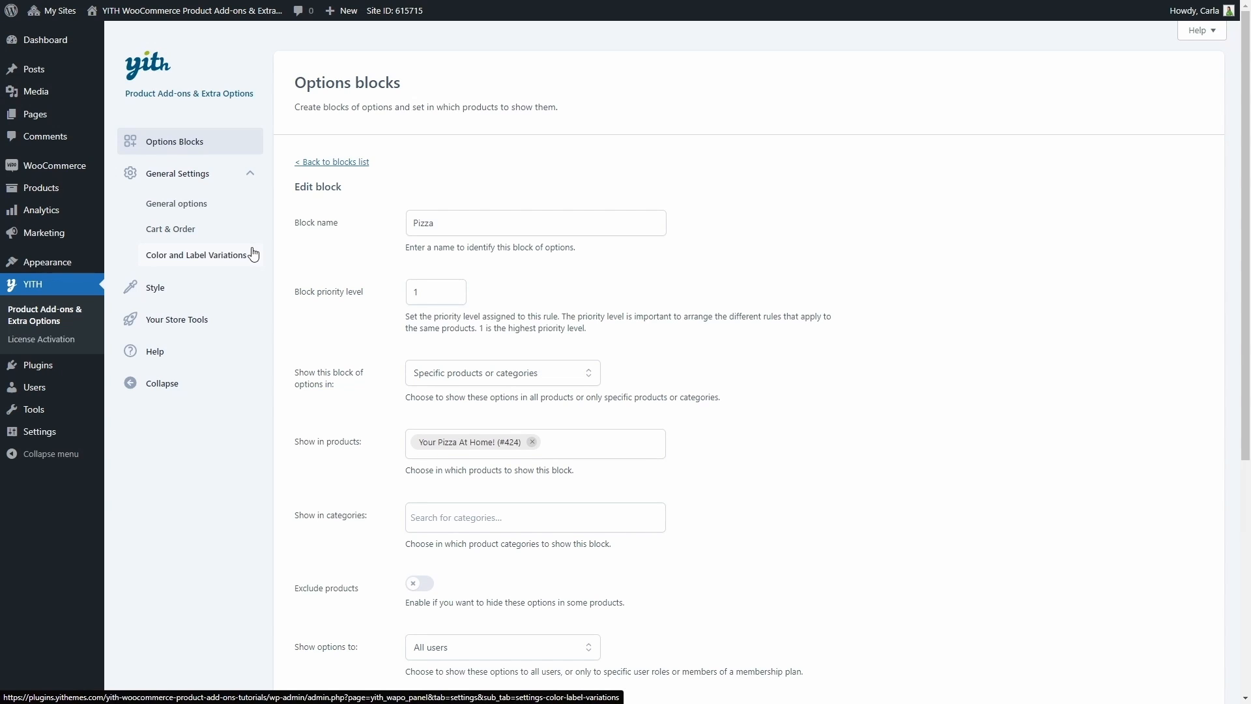
left_click(203, 213)
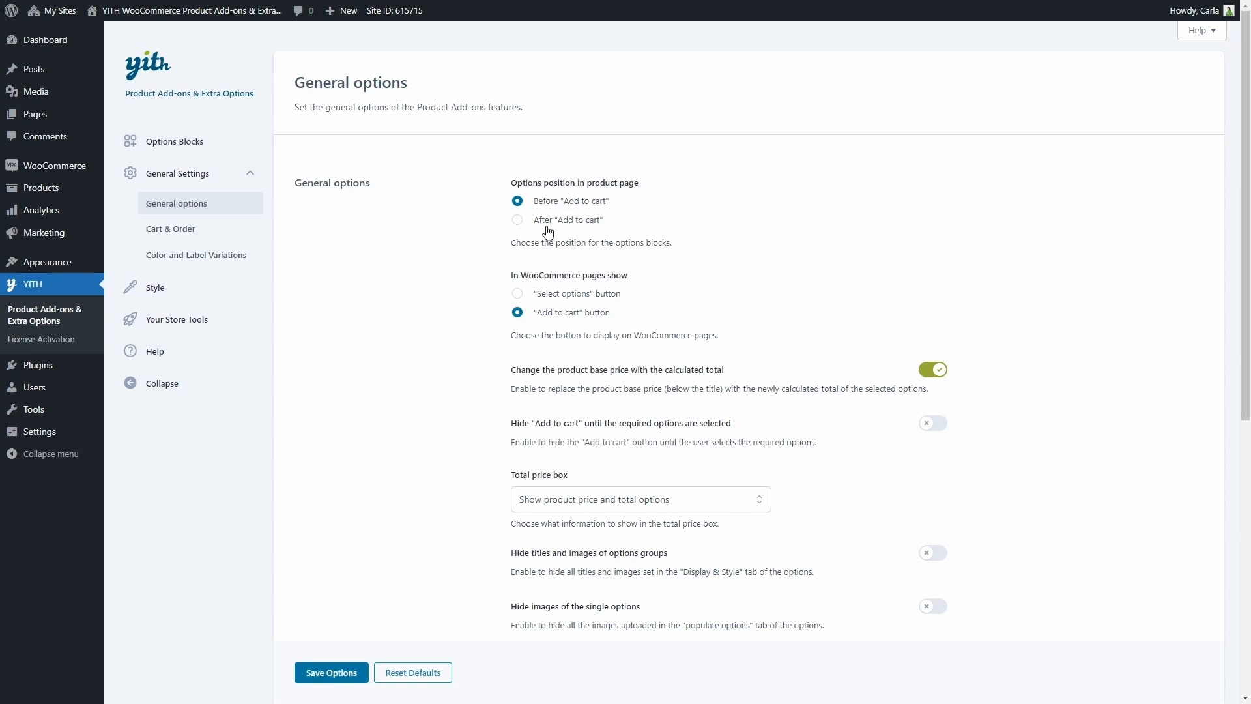
scroll(548, 232, "down", 2)
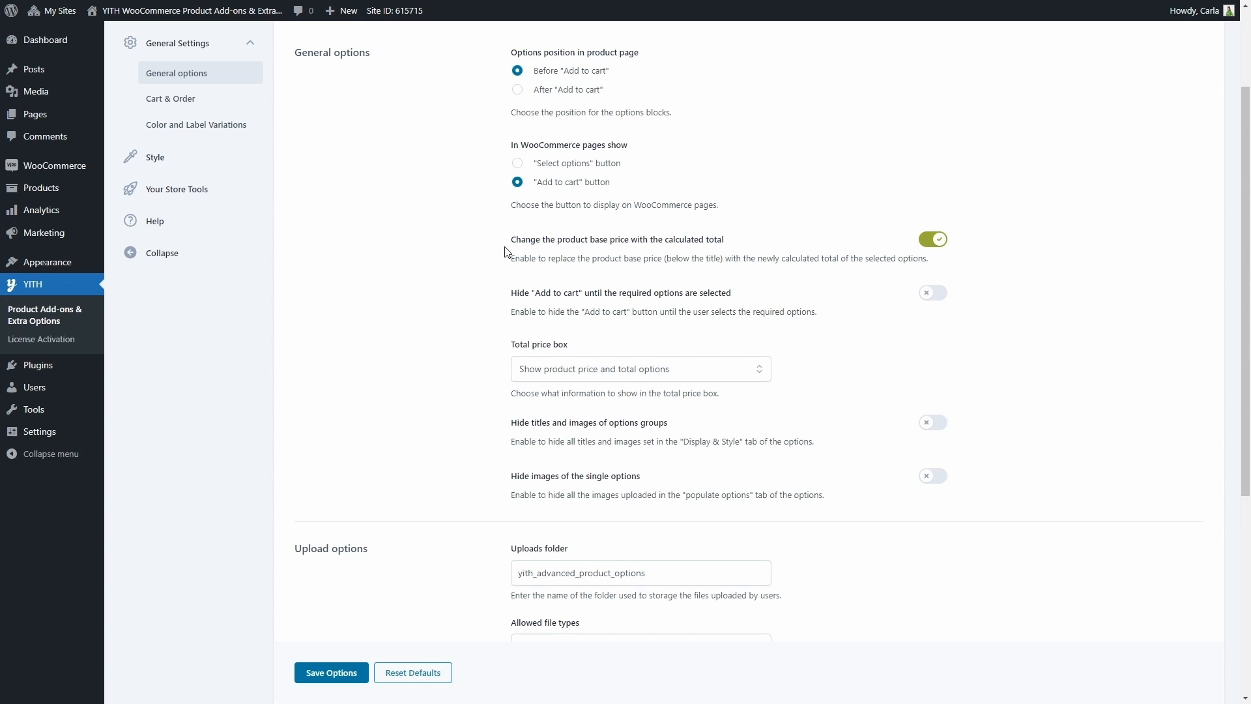
scroll(508, 253, "down", 1)
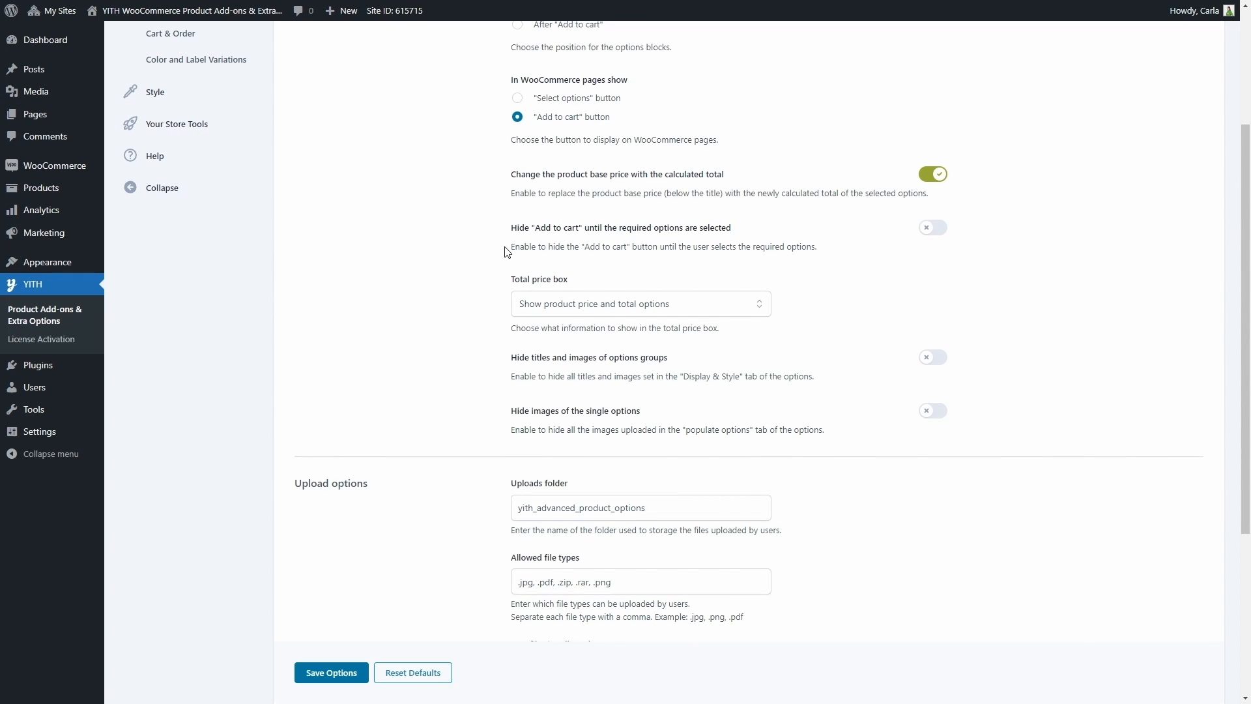
left_click(556, 309)
scroll(492, 424, "down", 4)
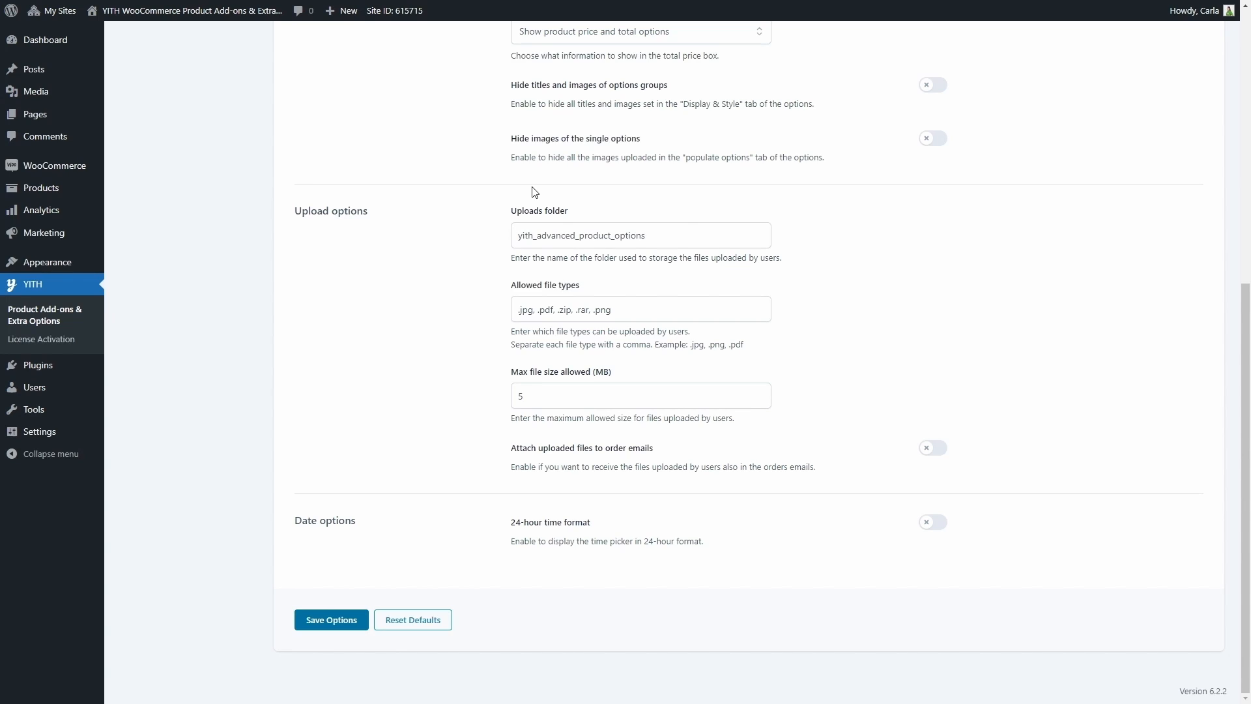
left_click(628, 310)
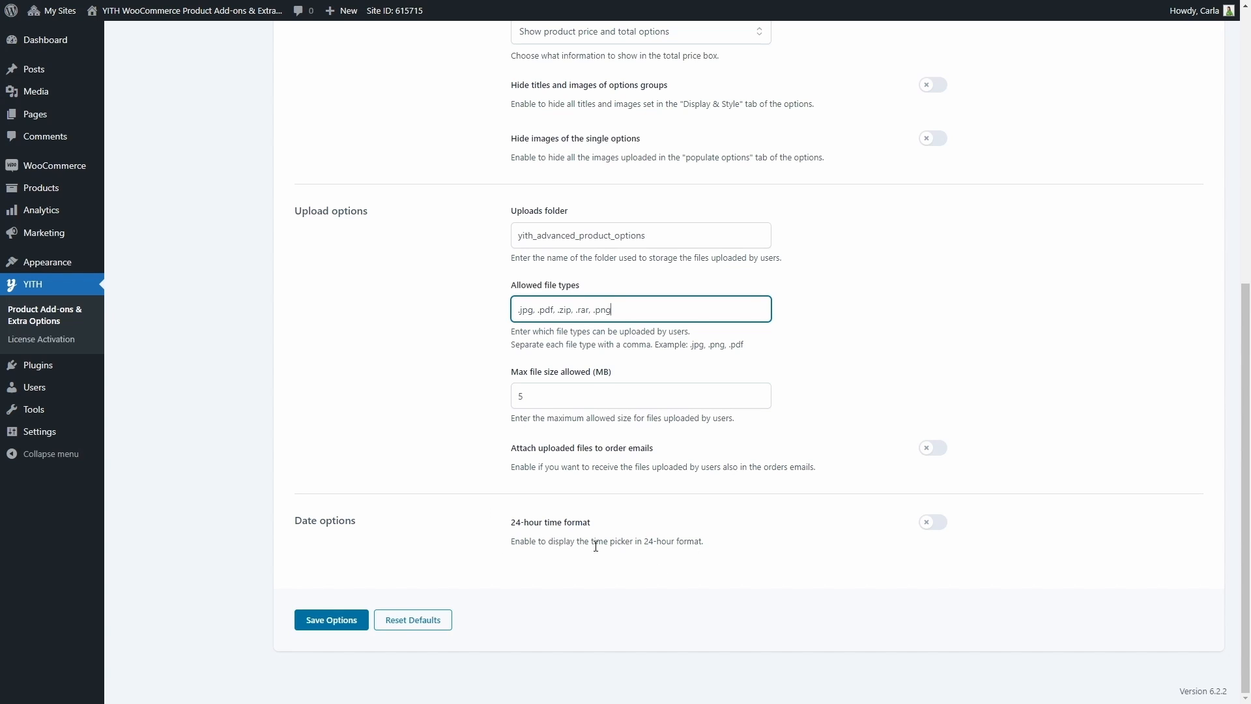
Step: Review the Cart & Order settings and the Color and Label Variations settings
scroll(599, 546, "up", 7)
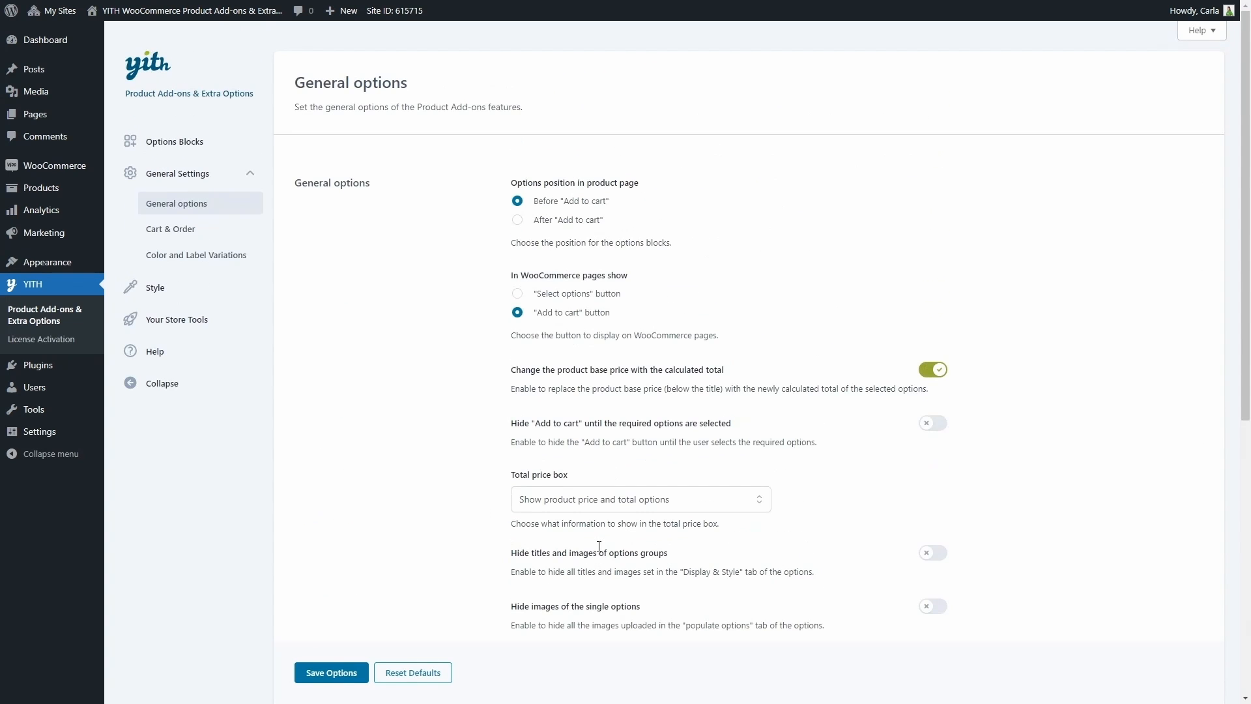
left_click(209, 232)
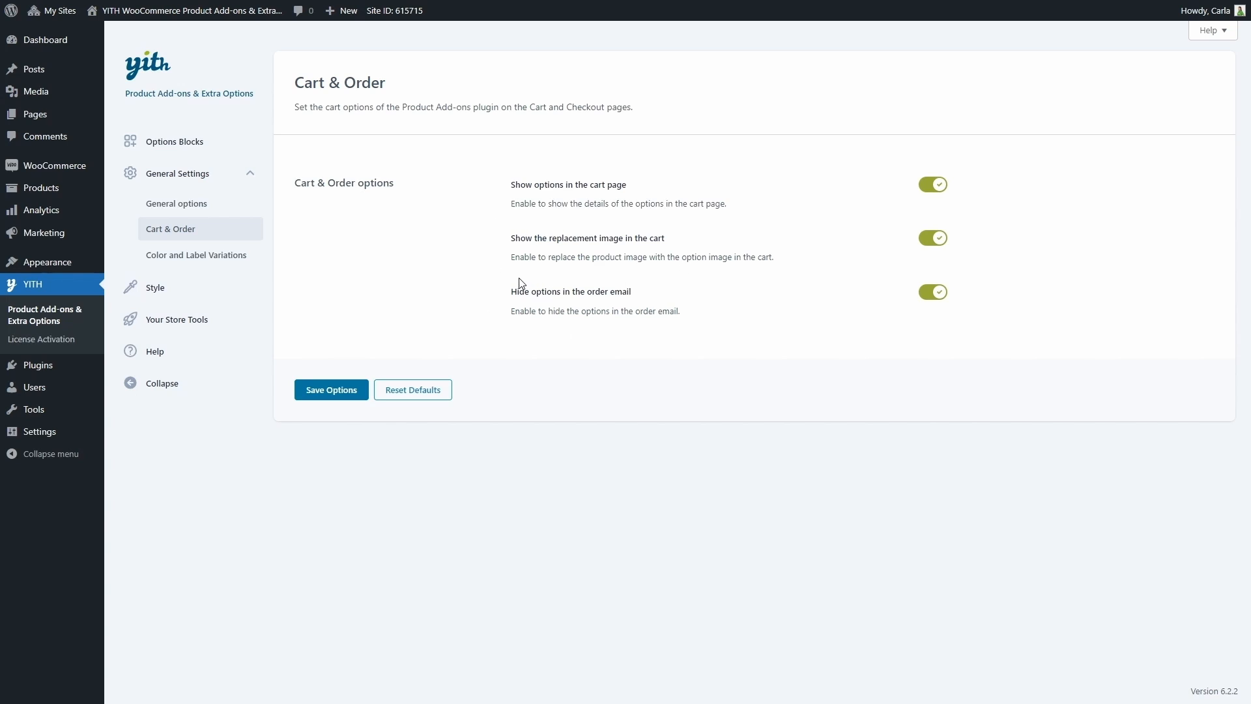
left_click(228, 256)
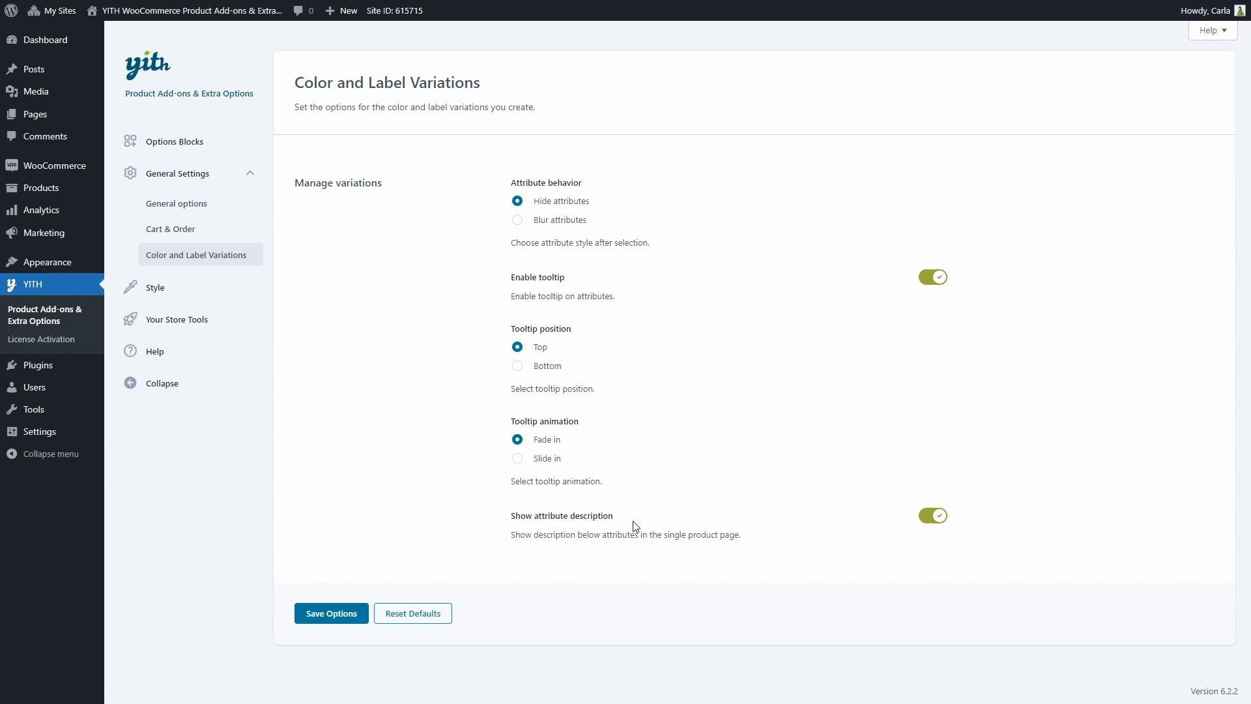
Step: Open the style settings, review the block style, and try showing options in toggle before switching it back off
left_click(193, 288)
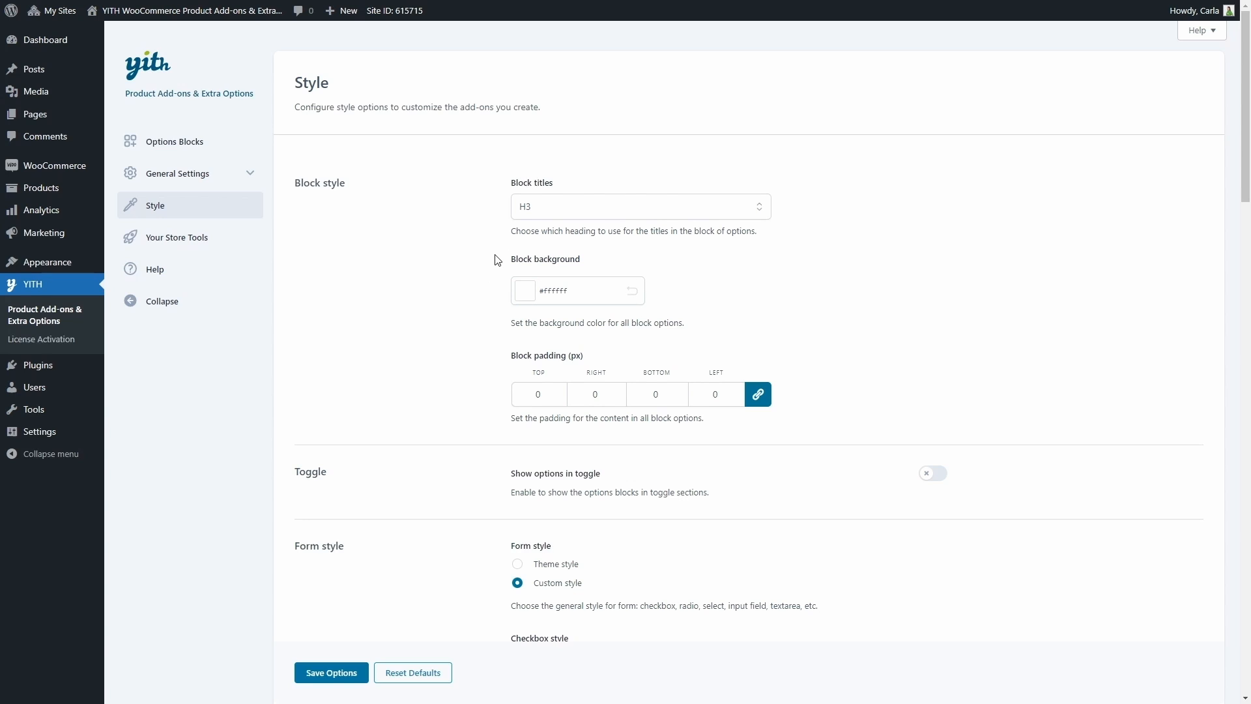
scroll(441, 380, "down", 3)
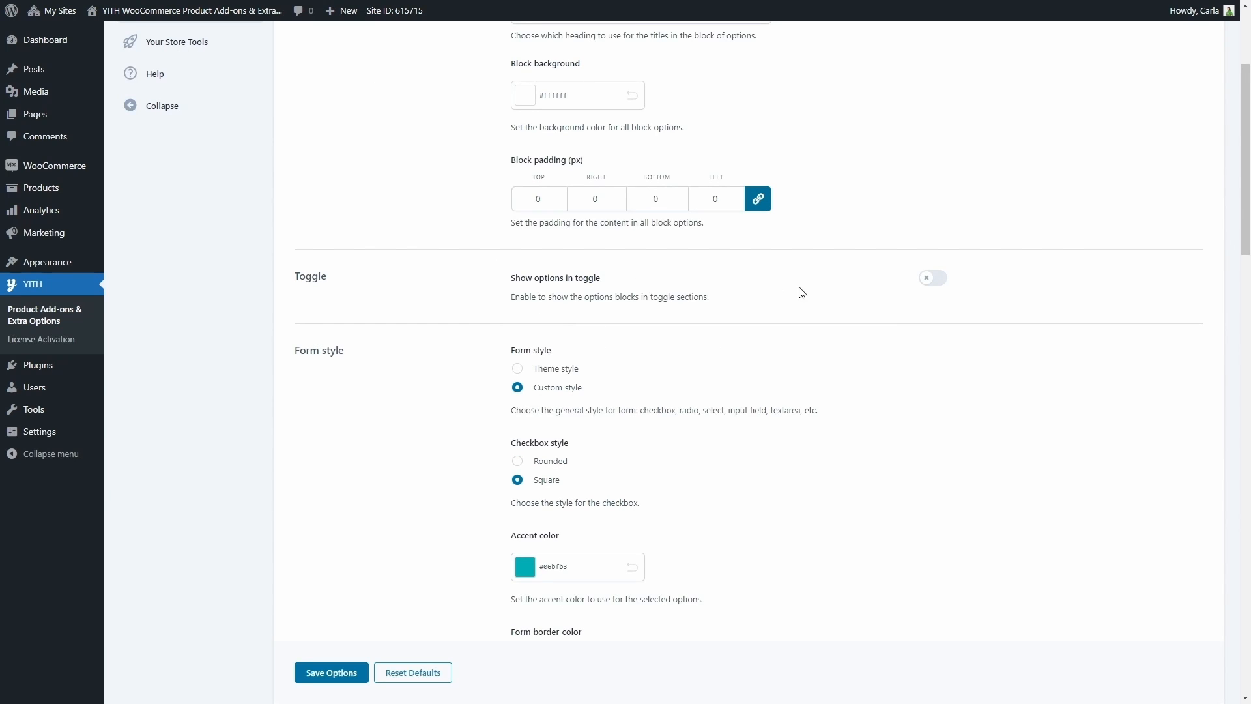
left_click(932, 278)
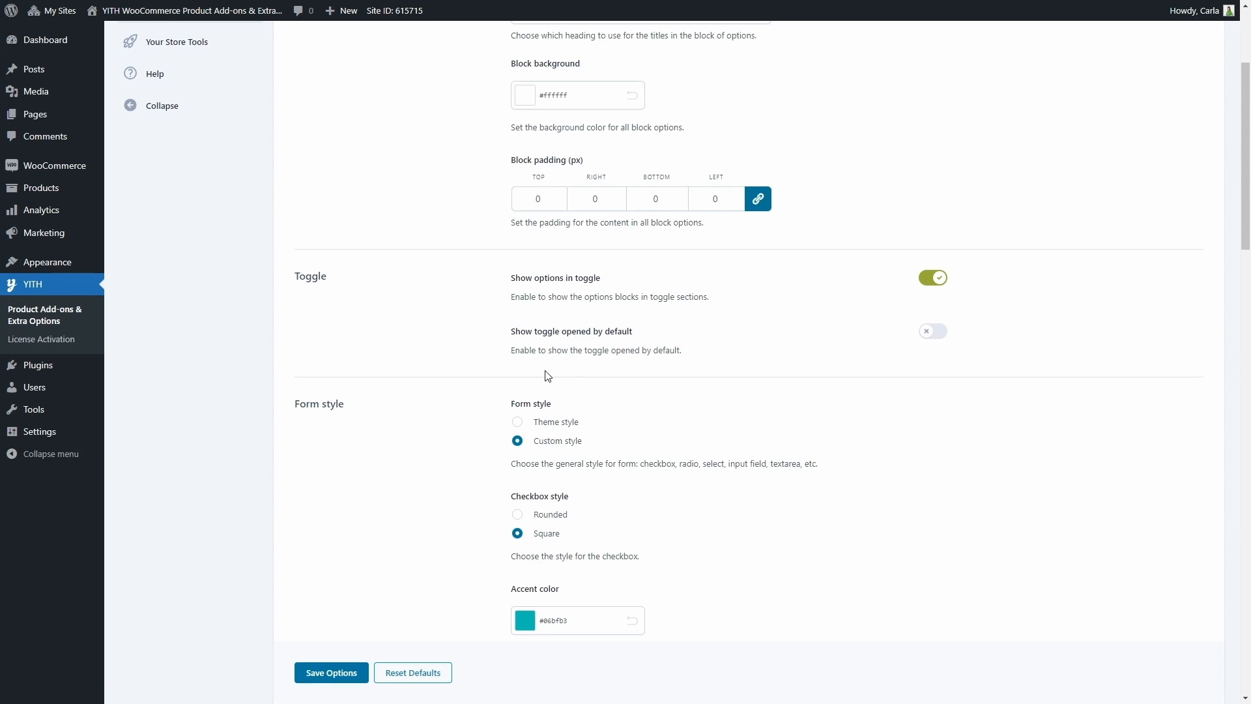
left_click(934, 278)
Step: Examine the form style, price box and color swatch settings, and the image position choices for labels and images
scroll(931, 281, "down", 3)
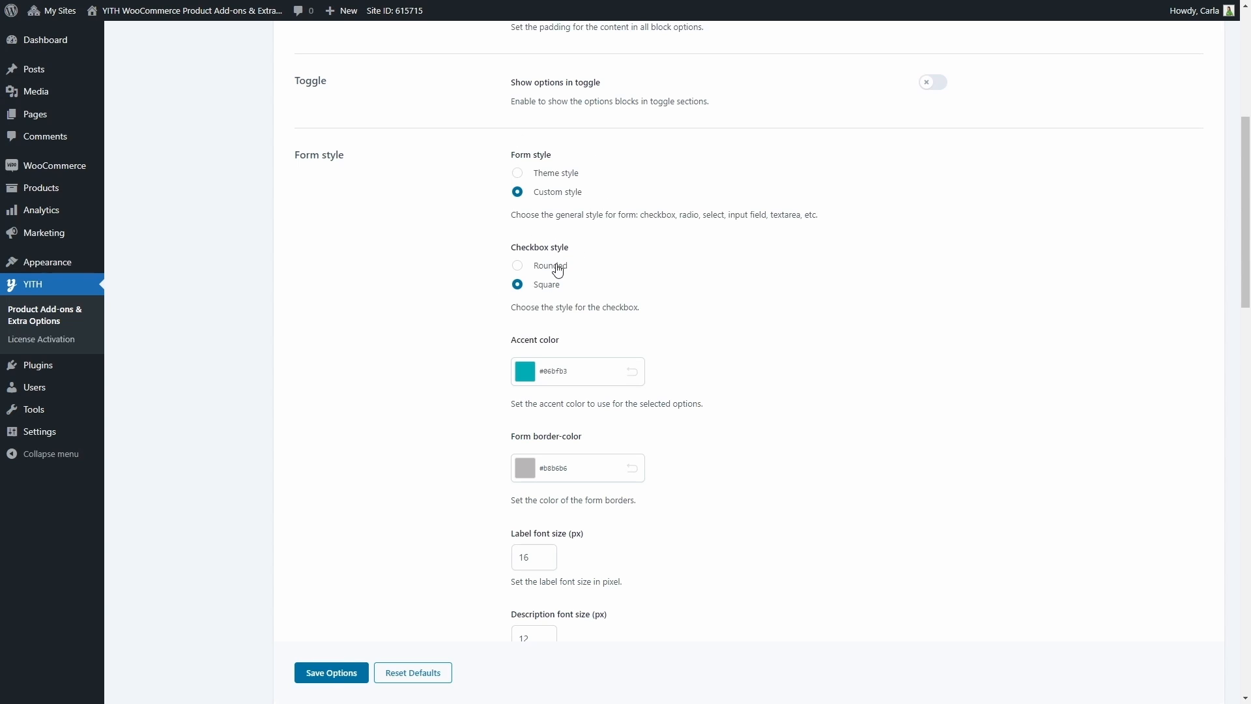
scroll(558, 289, "down", 2)
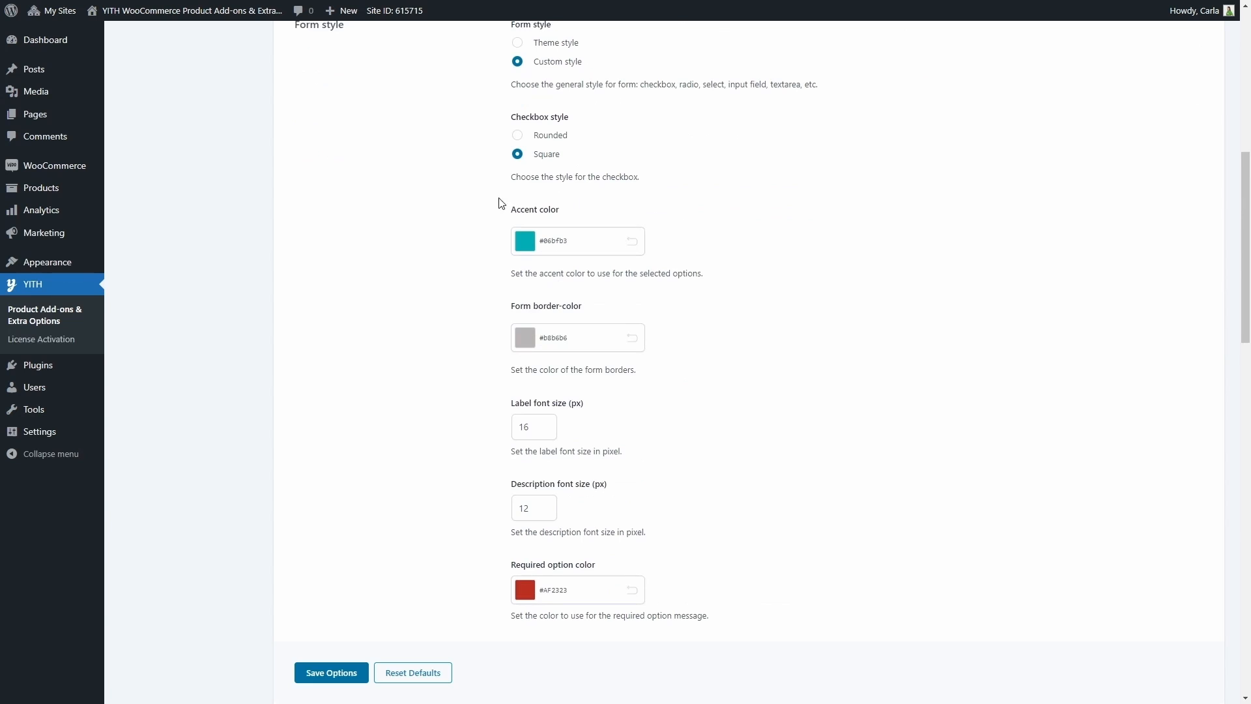
scroll(548, 259, "down", 2)
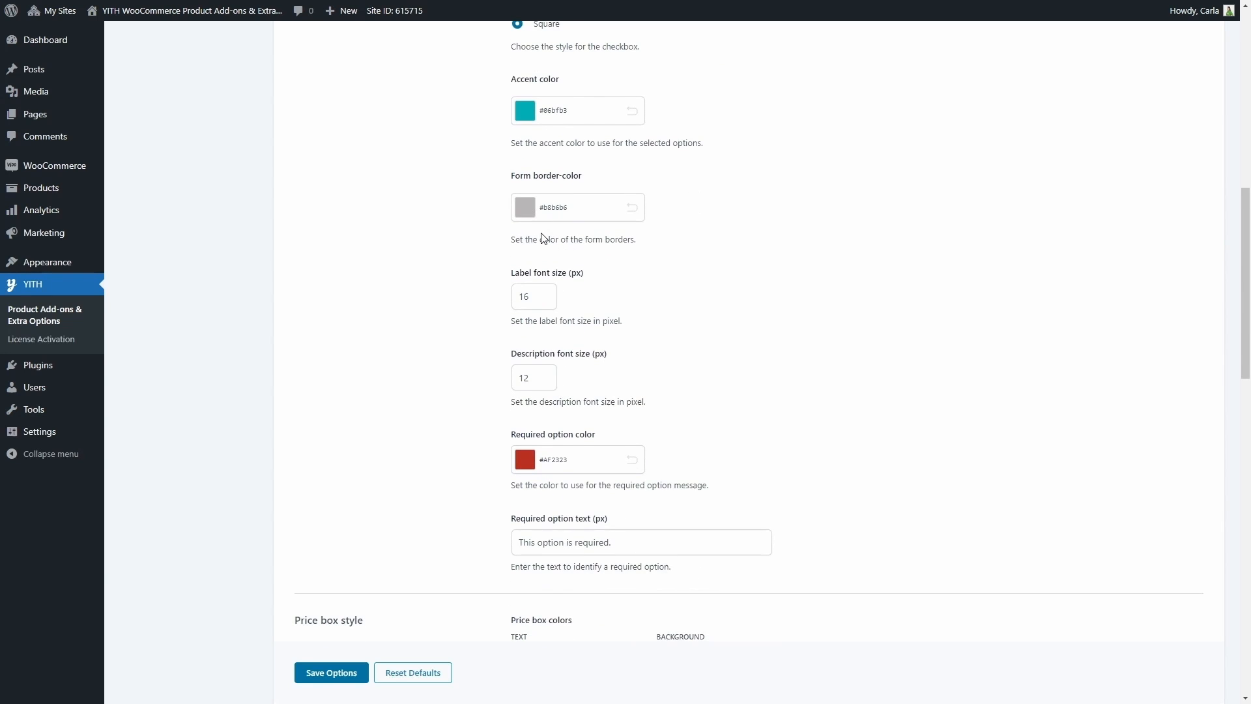
scroll(542, 238, "down", 1)
scroll(573, 254, "down", 1)
scroll(580, 267, "down", 1)
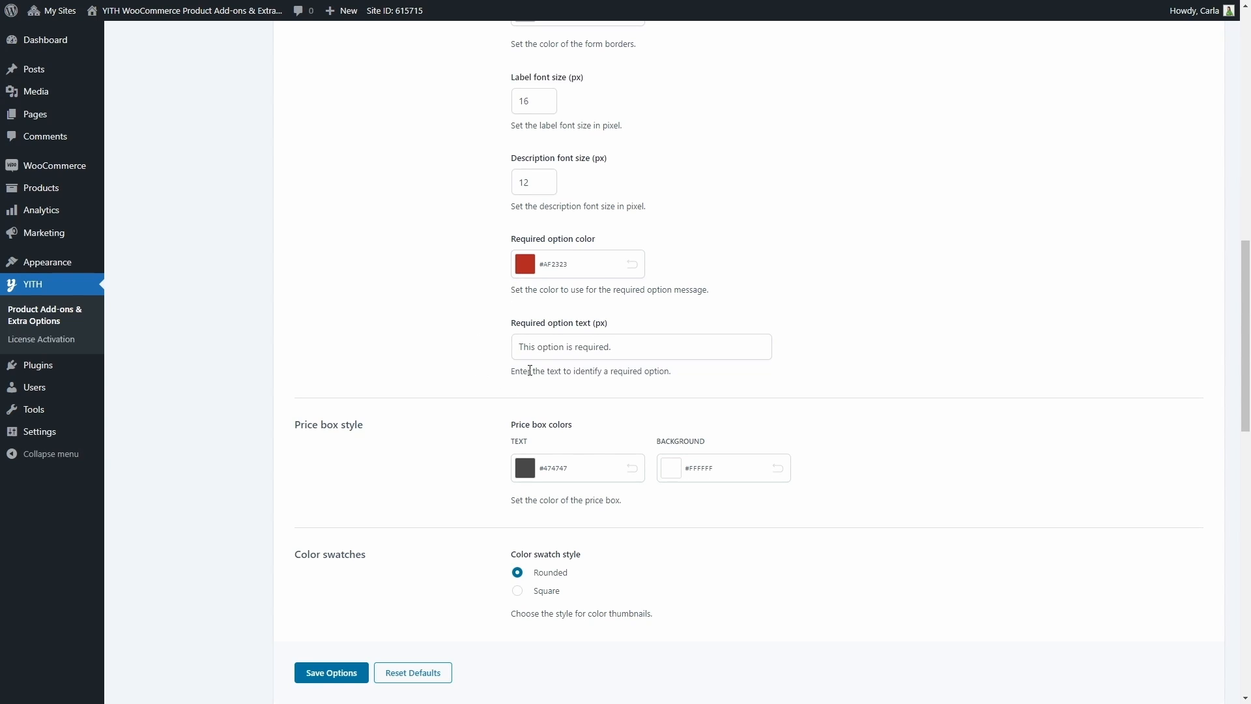
scroll(556, 365, "down", 4)
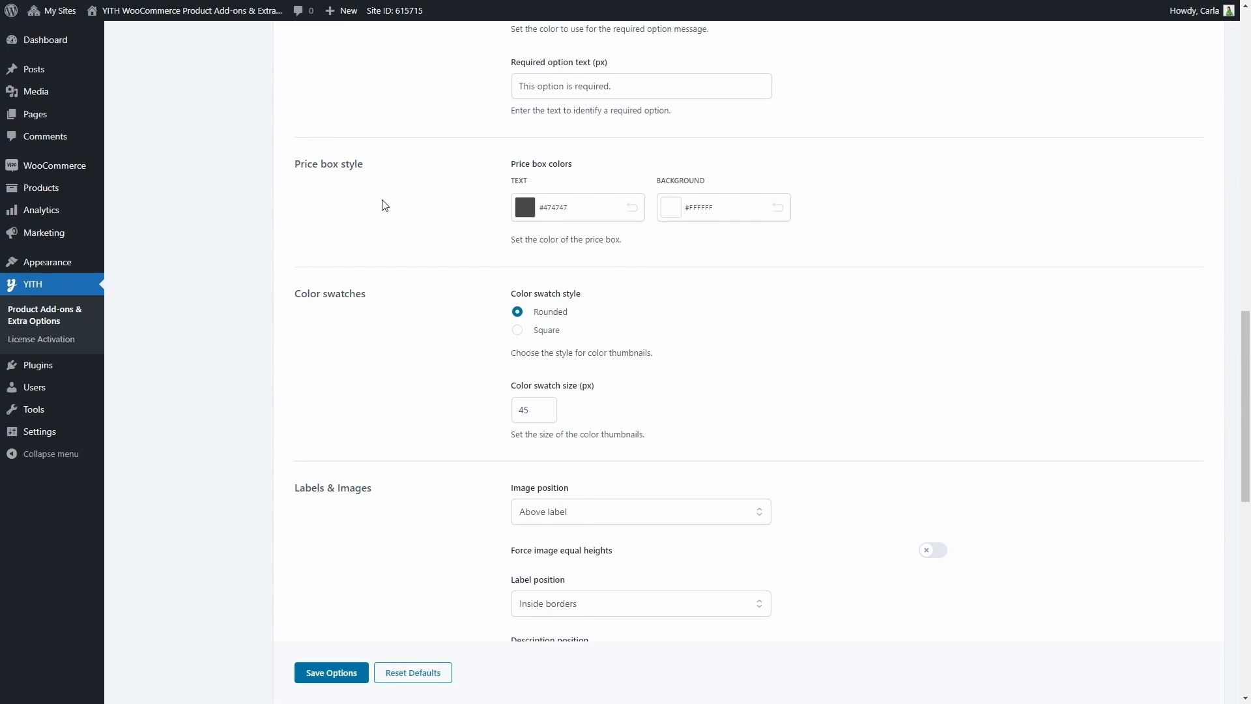
scroll(486, 220, "down", 2)
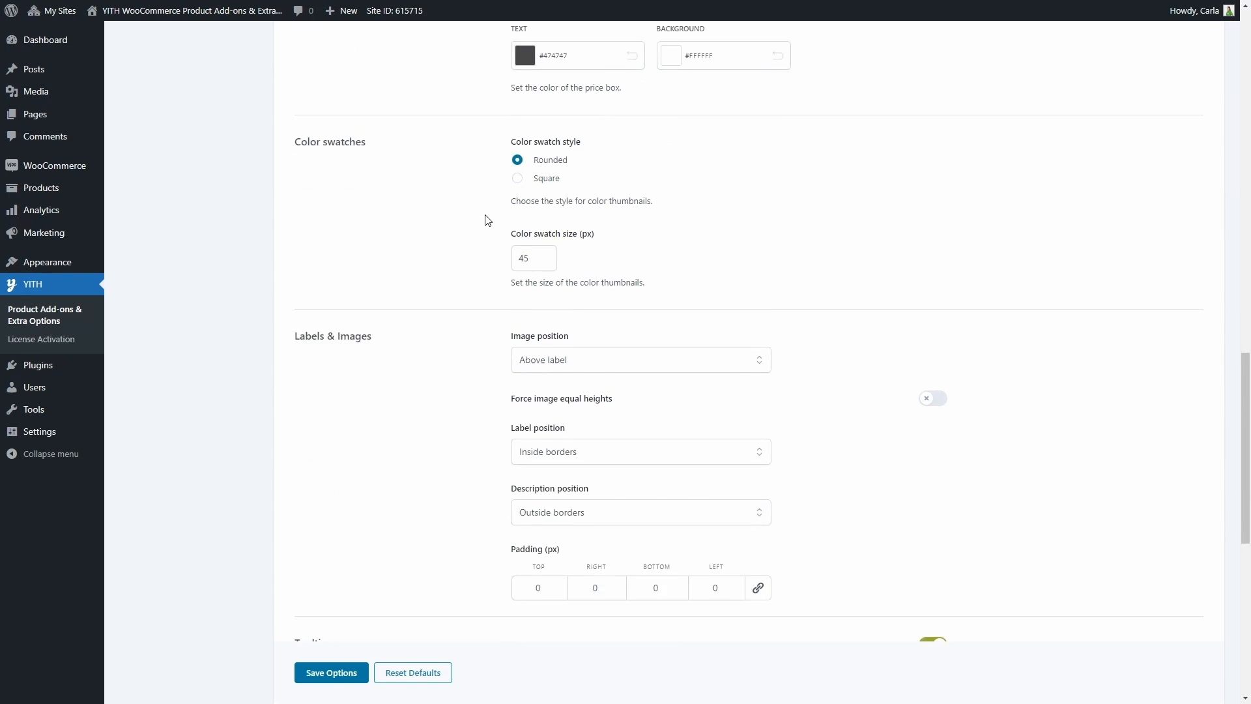
scroll(486, 220, "down", 1)
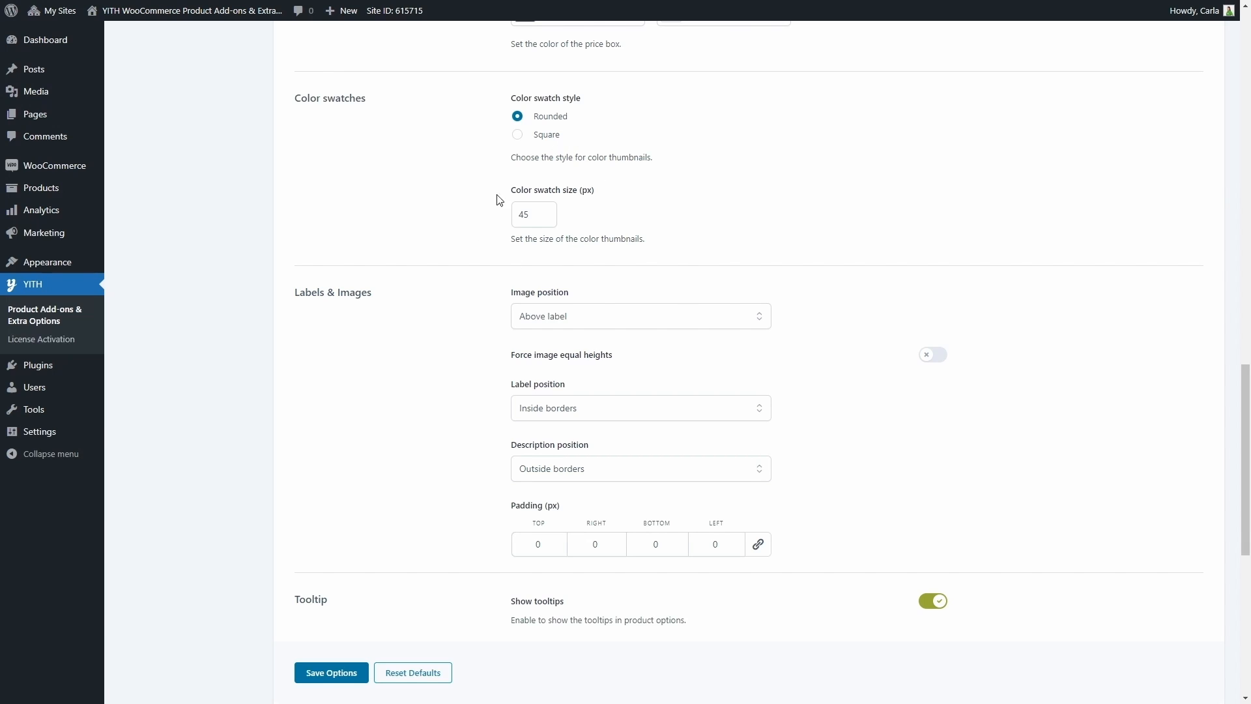
scroll(550, 187, "down", 1)
scroll(550, 187, "down", 2)
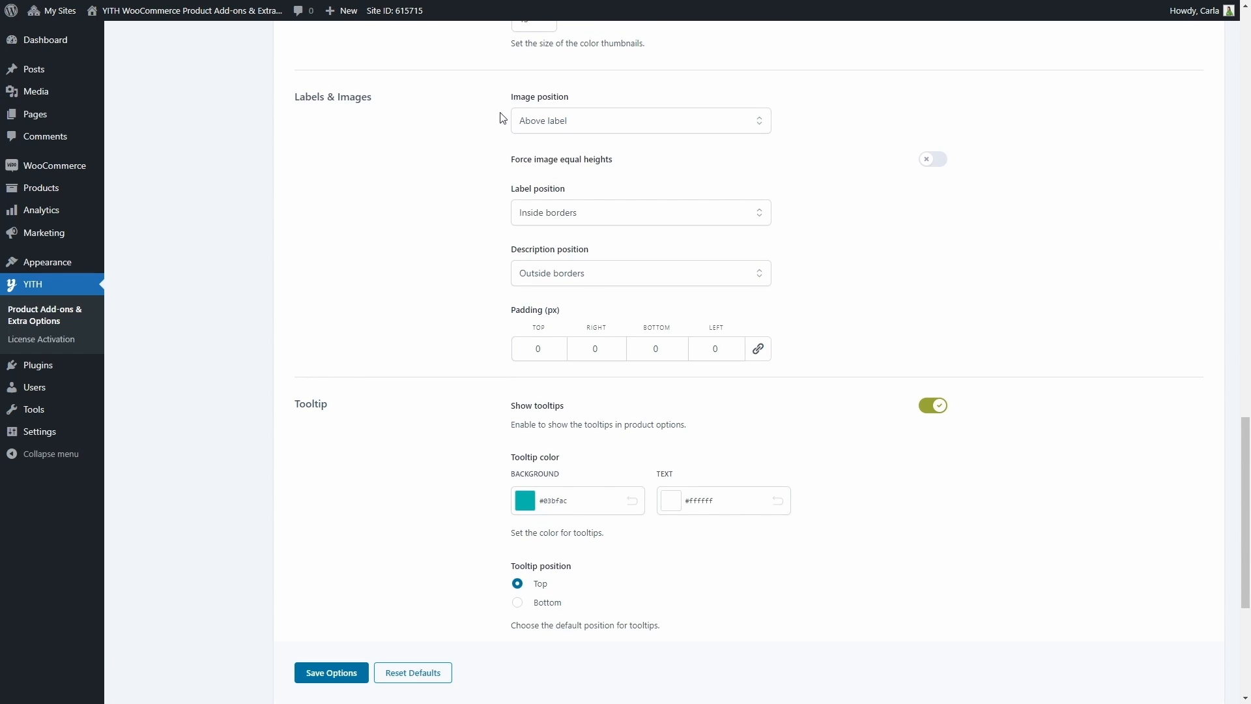
left_click(661, 120)
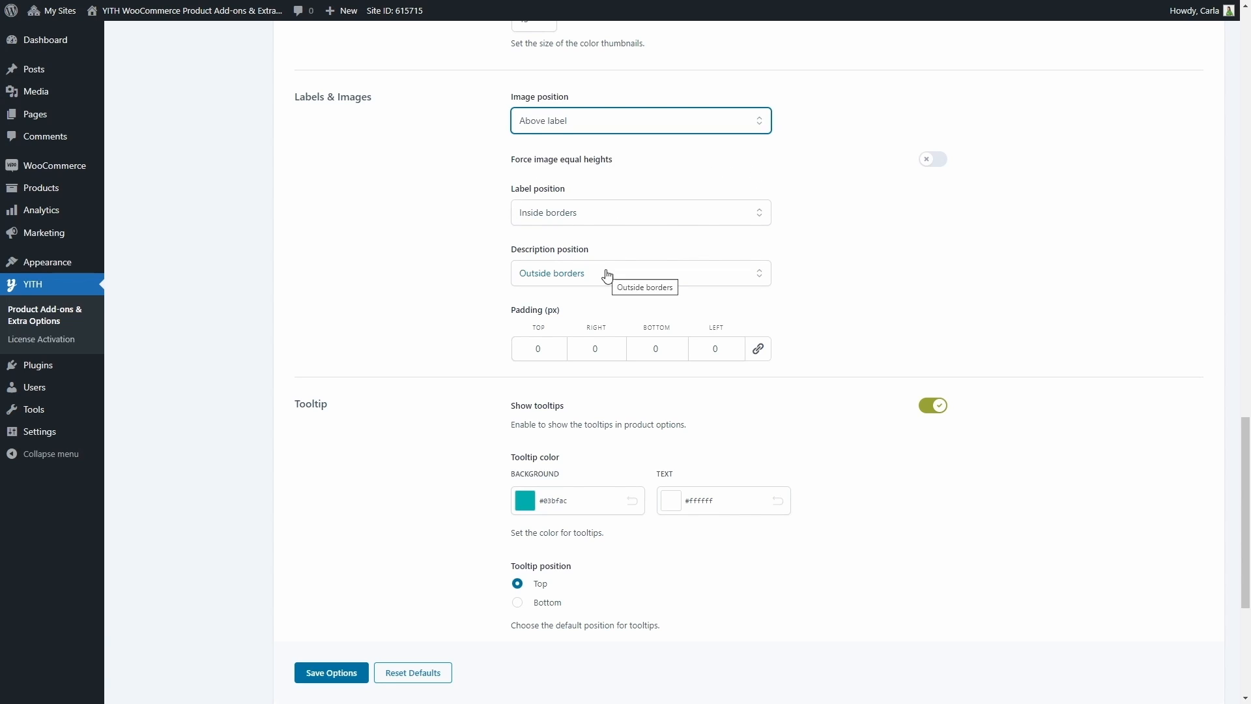
Step: Try switching the tooltips off and on again, and review the link choices for the file upload style
scroll(639, 330, "down", 5)
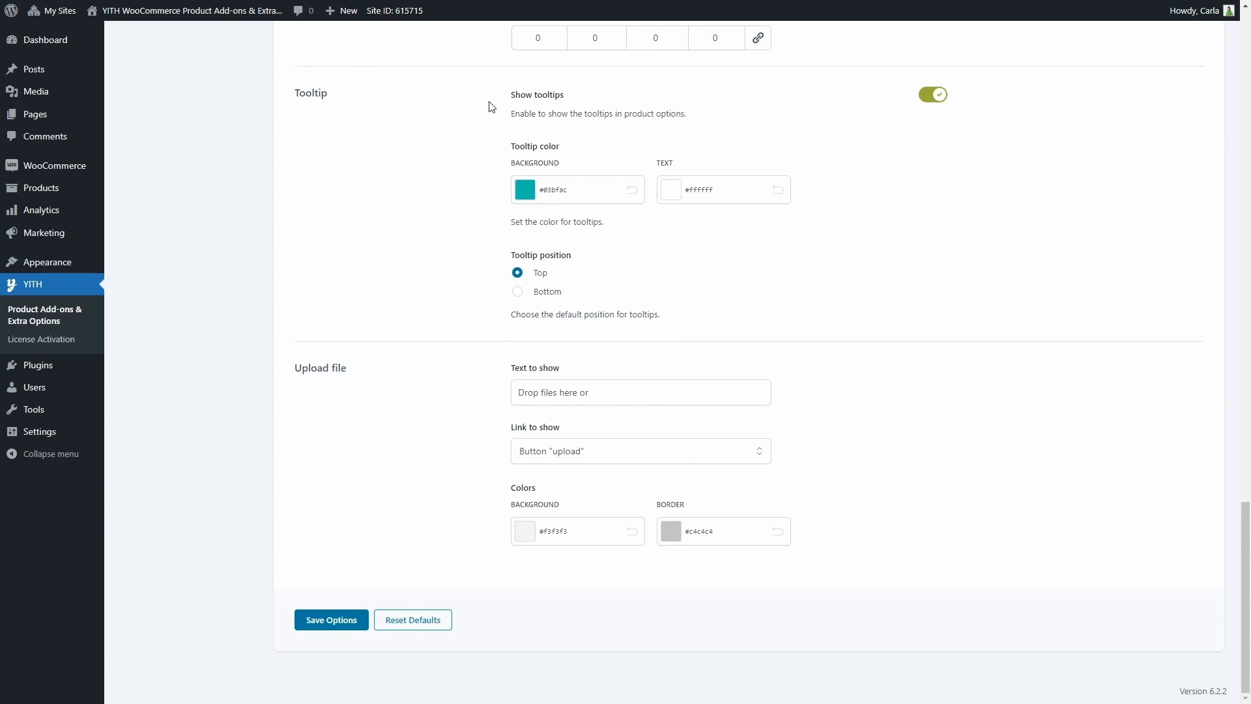
left_click(932, 95)
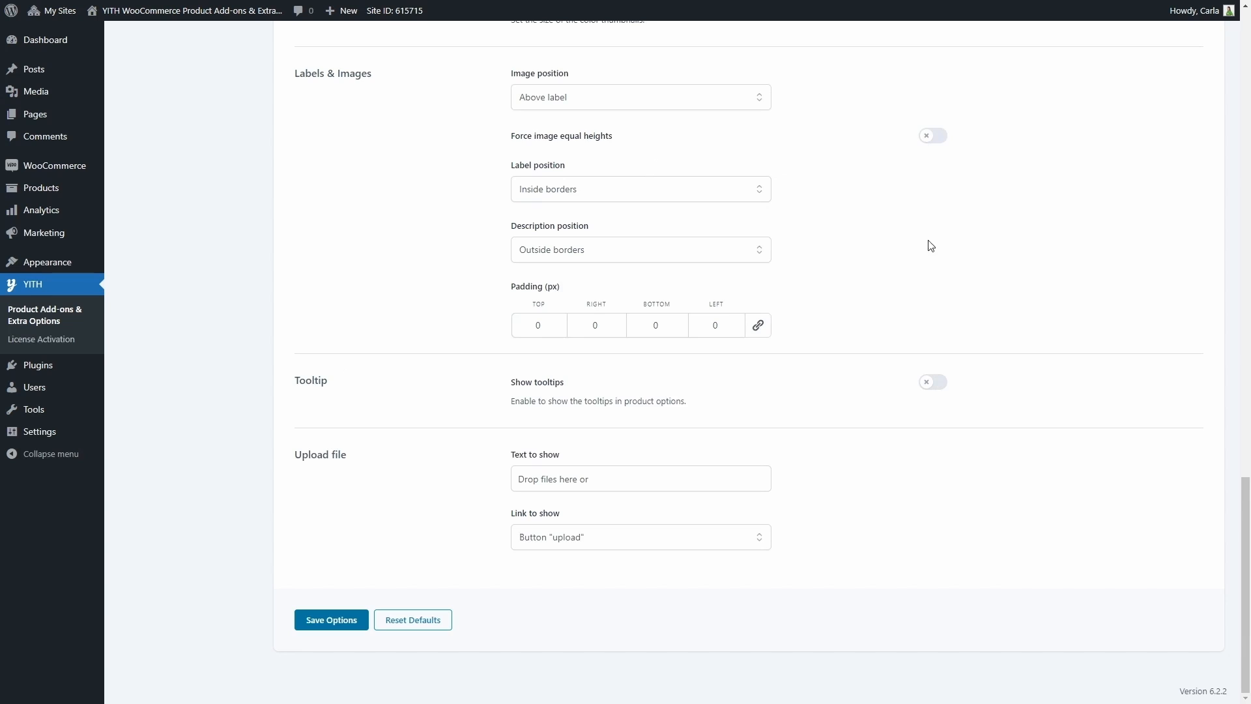
left_click(935, 382)
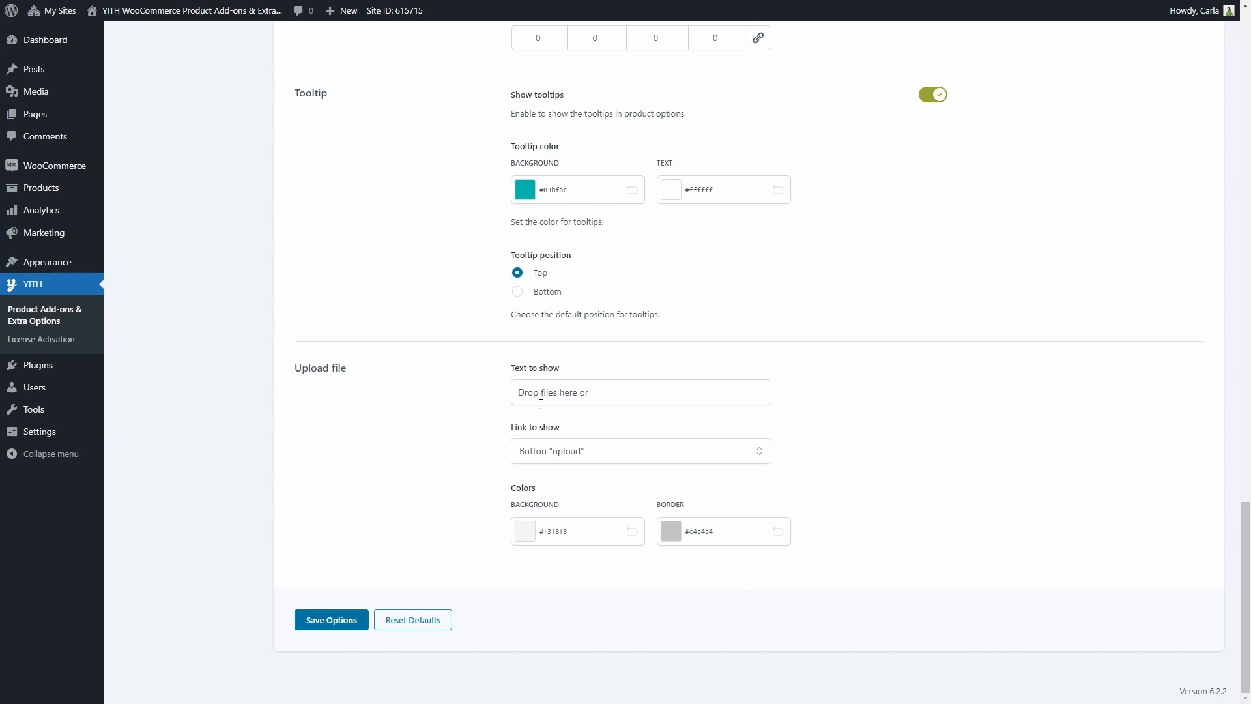
left_click(587, 456)
left_click(588, 456)
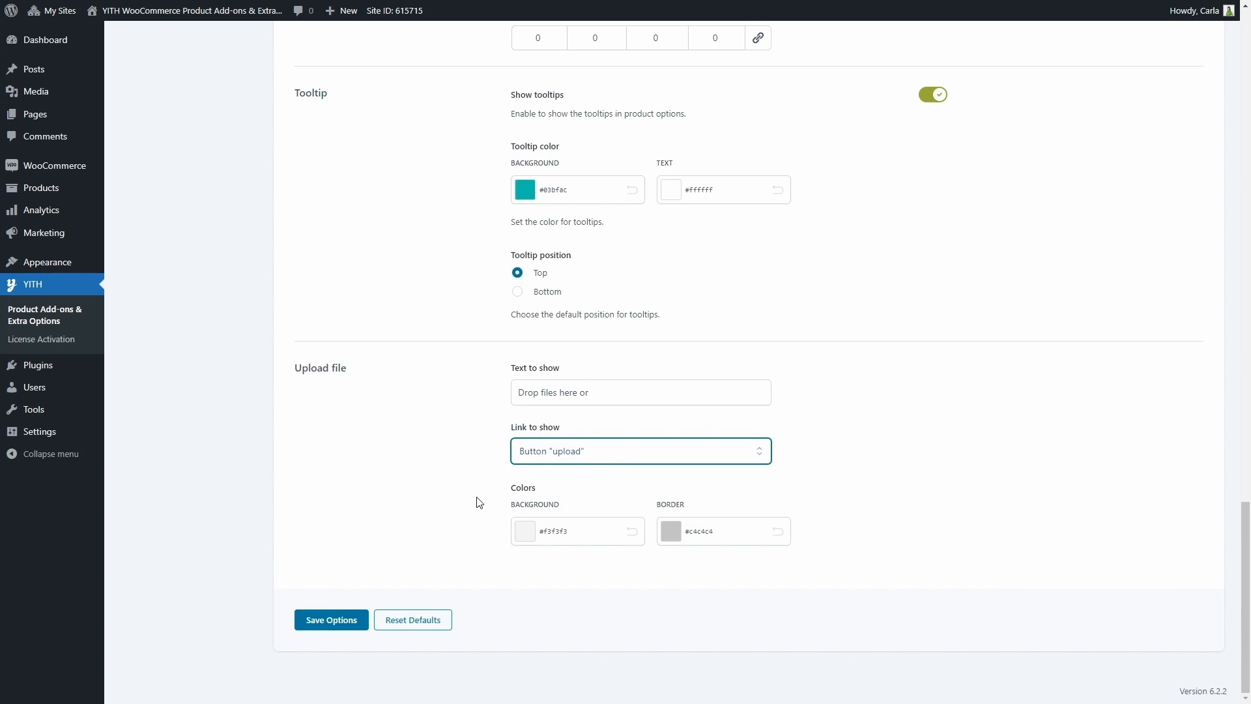
Step: Open the overview of additional YITH store tools
scroll(492, 485, "up", 20)
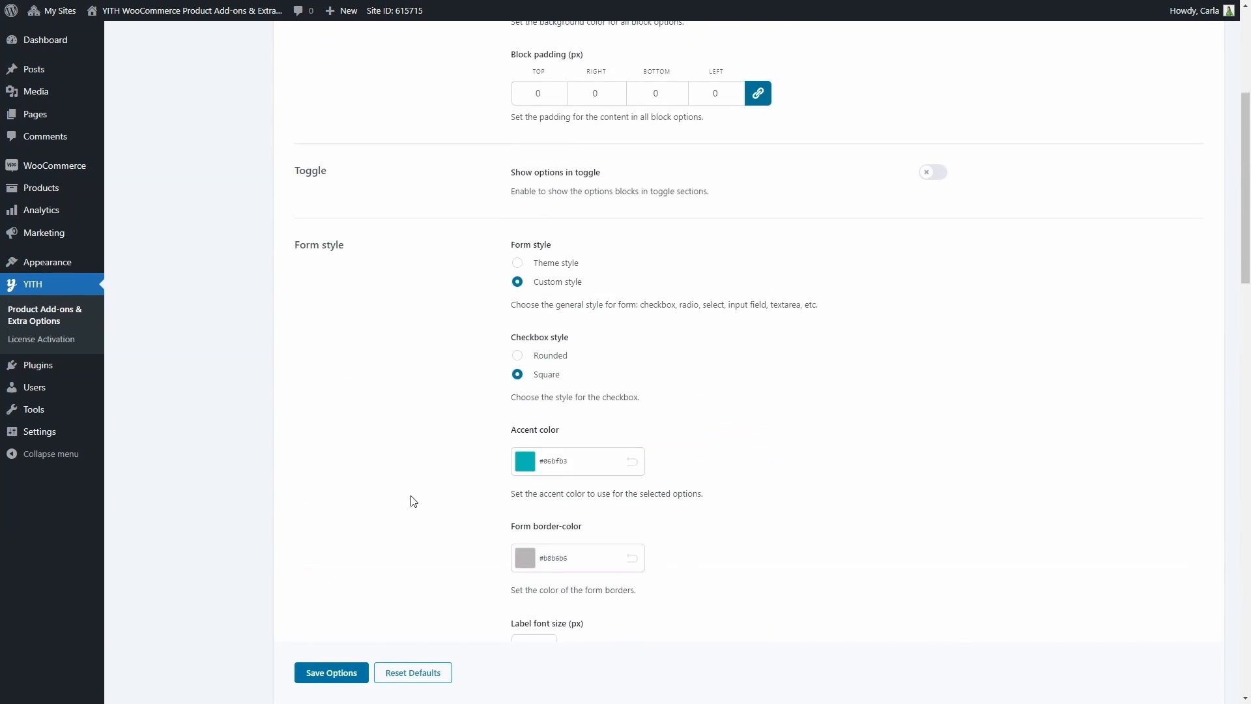
left_click(206, 242)
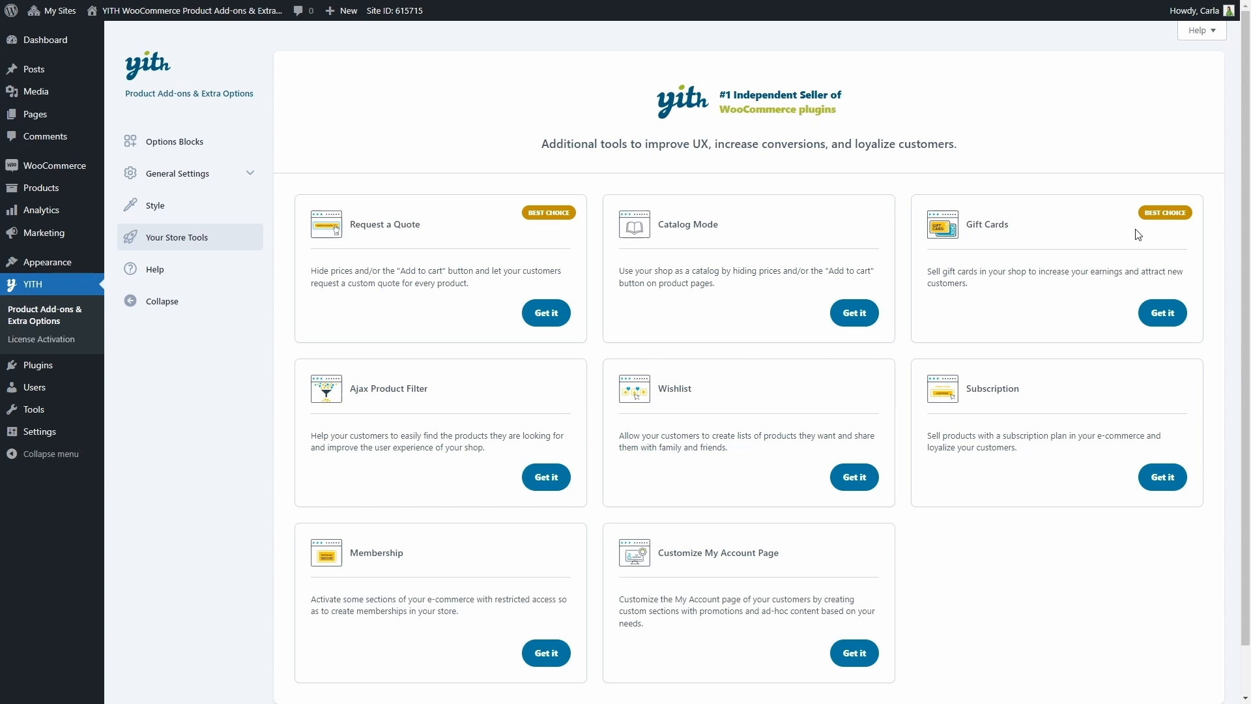
Step: Look through the additional store tools, then open the help page and review its documentation, tutorial, FAQ and support resources
scroll(1101, 329, "down", 1)
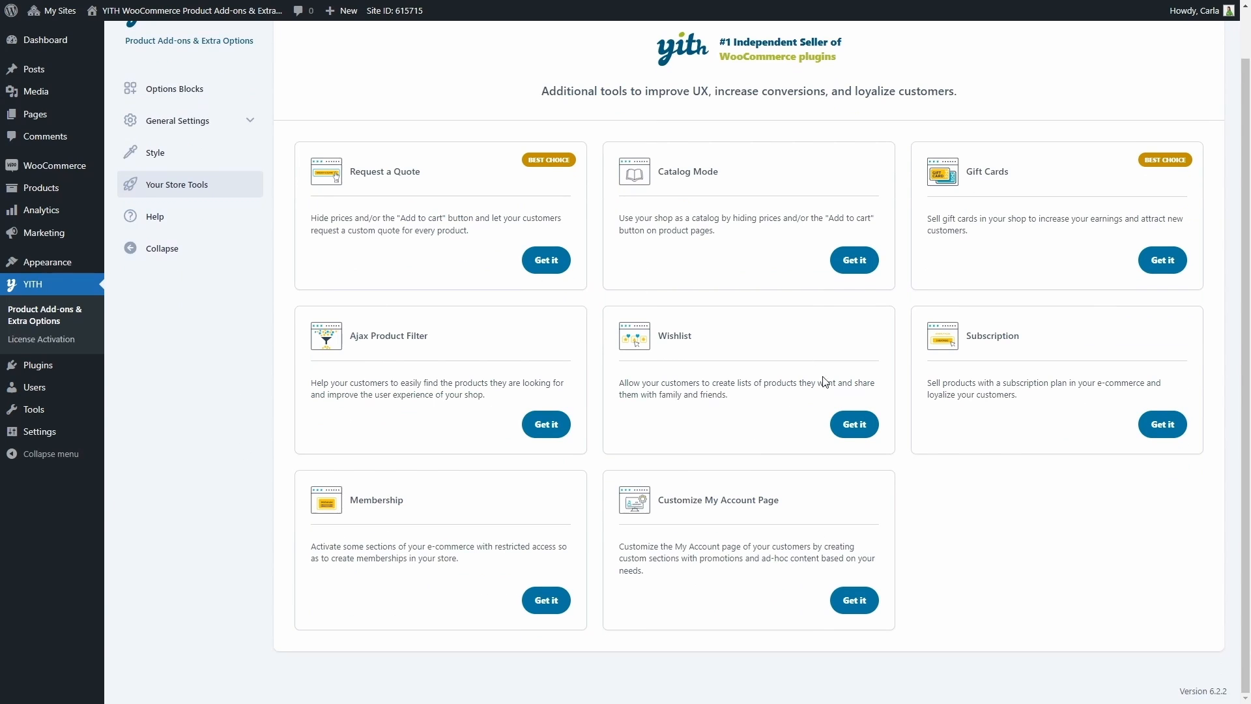
left_click(204, 215)
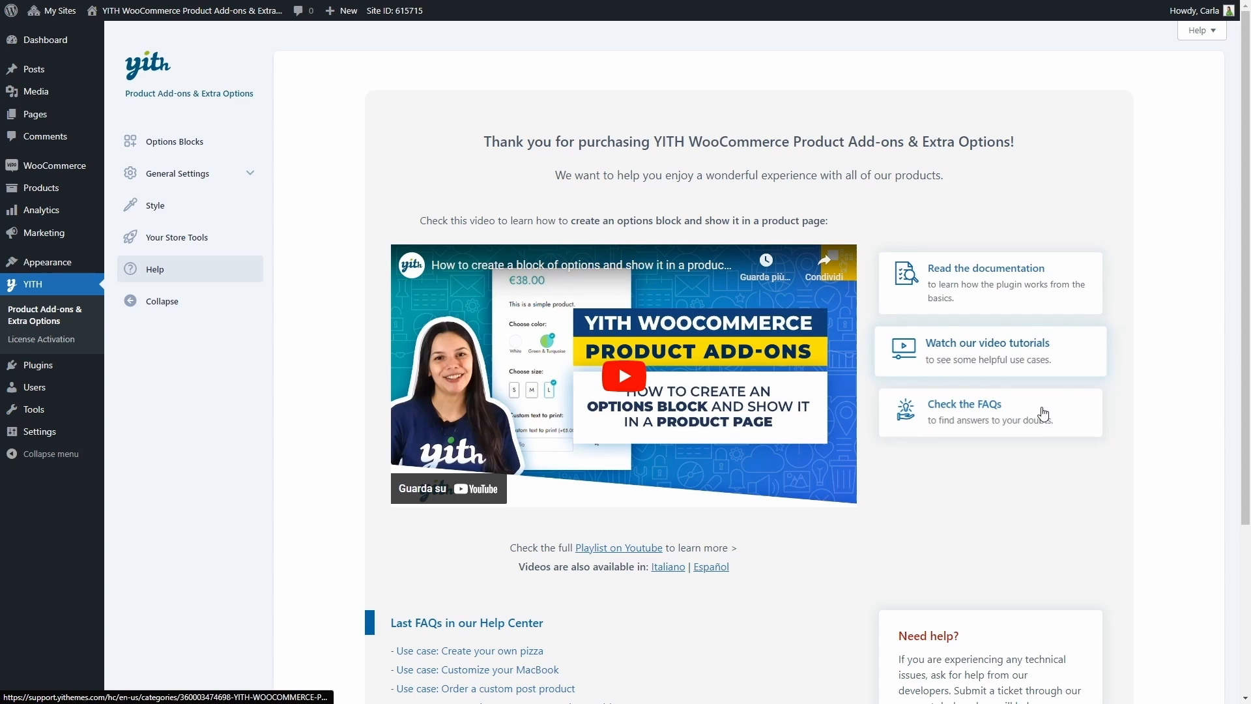
scroll(1030, 435, "down", 4)
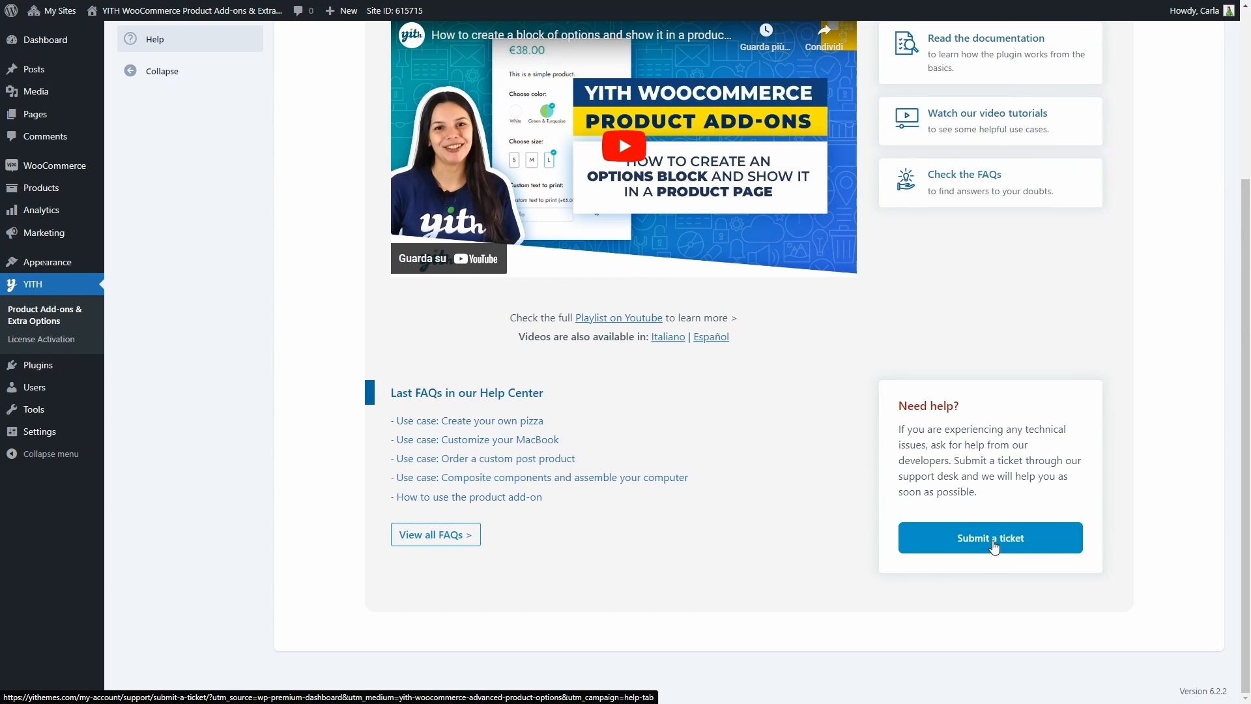
scroll(993, 546, "up", 4)
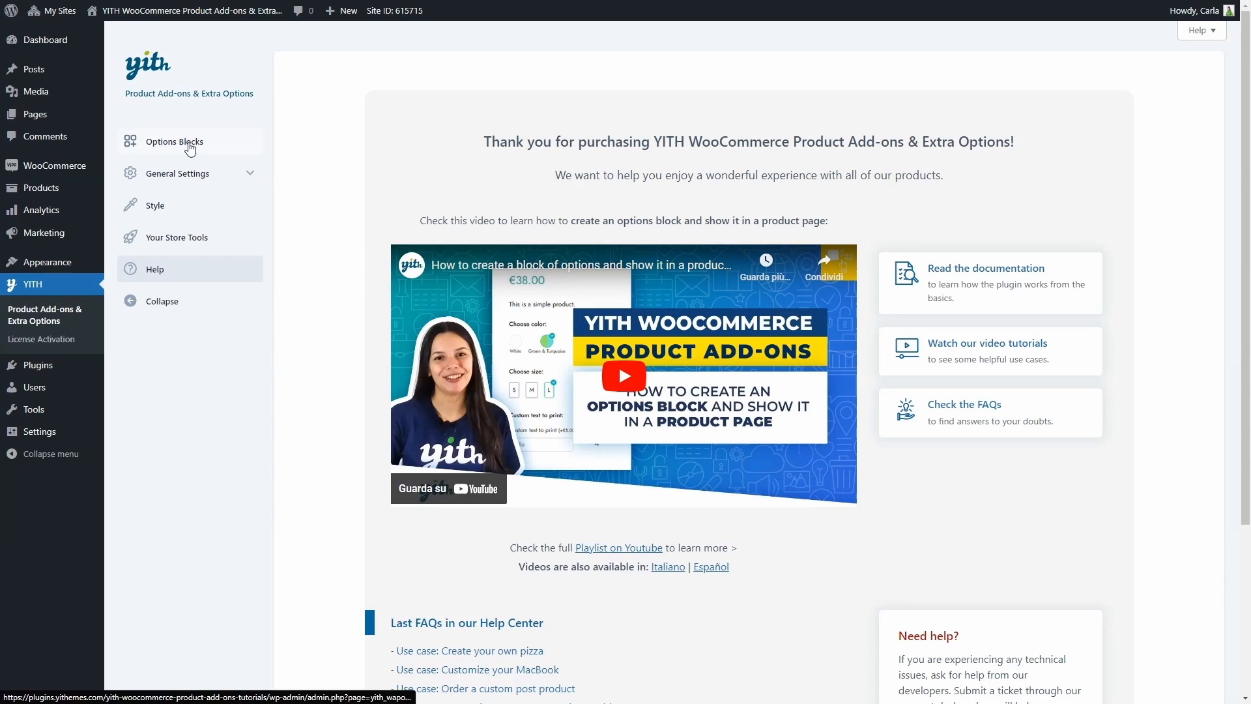
Step: Return to the options blocks and add a new block named T-shirt
left_click(189, 149)
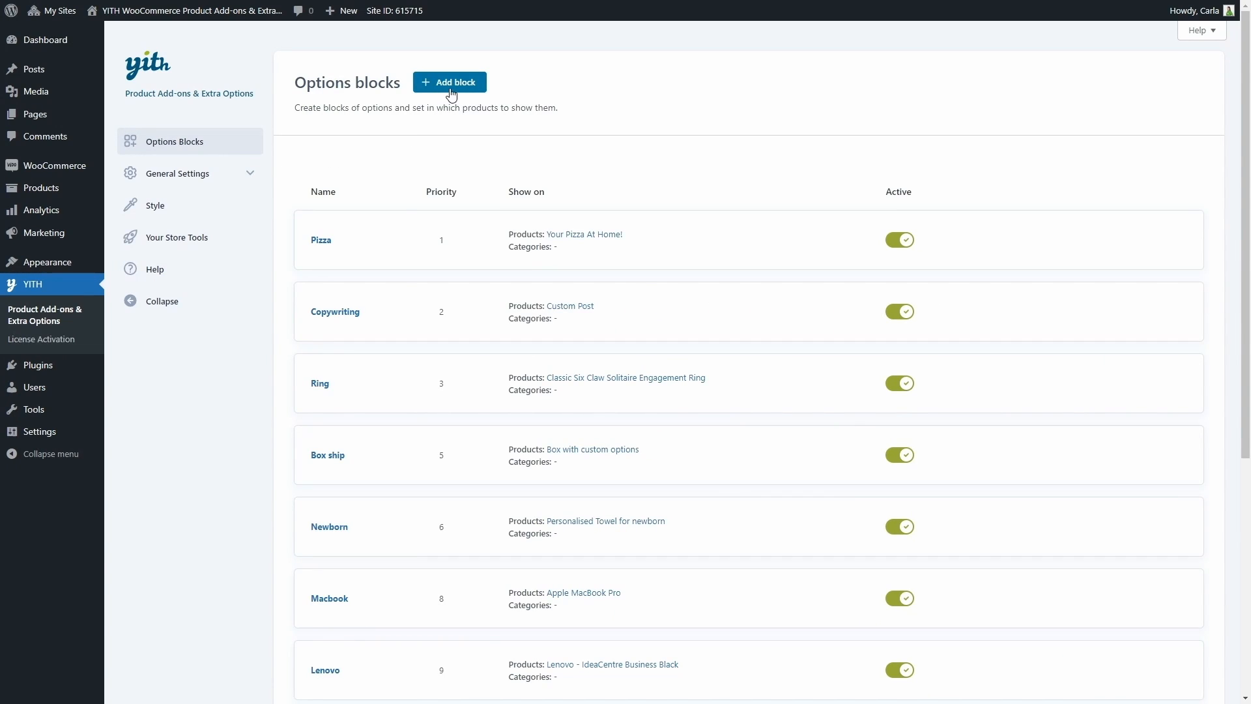
left_click(452, 96)
left_click(473, 219)
type("T-shirt")
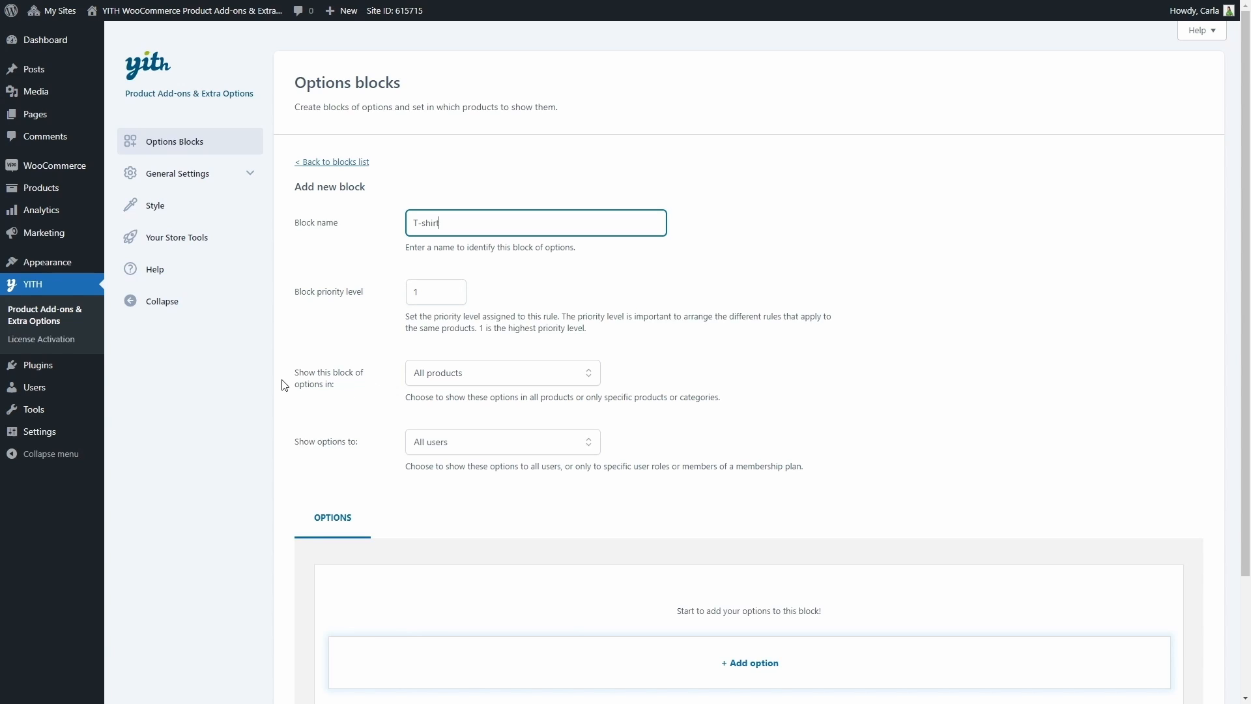
Step: Show the block only in specific products or categories and assign it to the Custom T-Shirt product
left_click(411, 383)
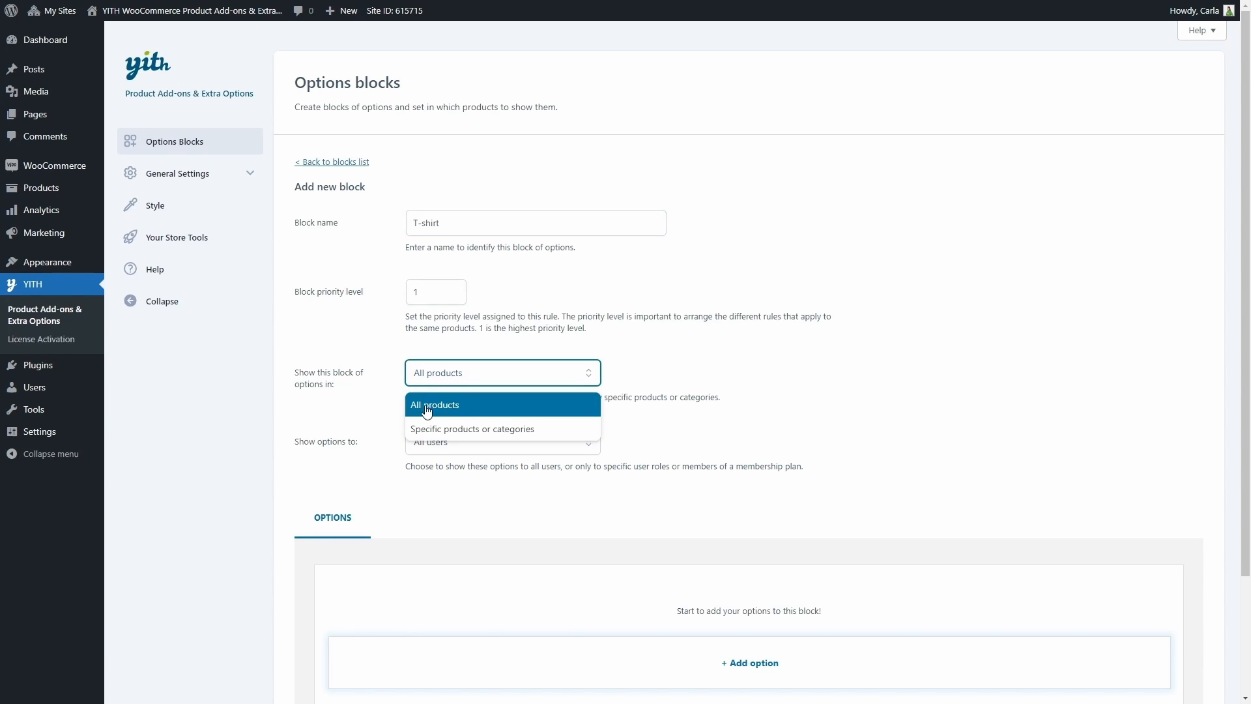
left_click(433, 430)
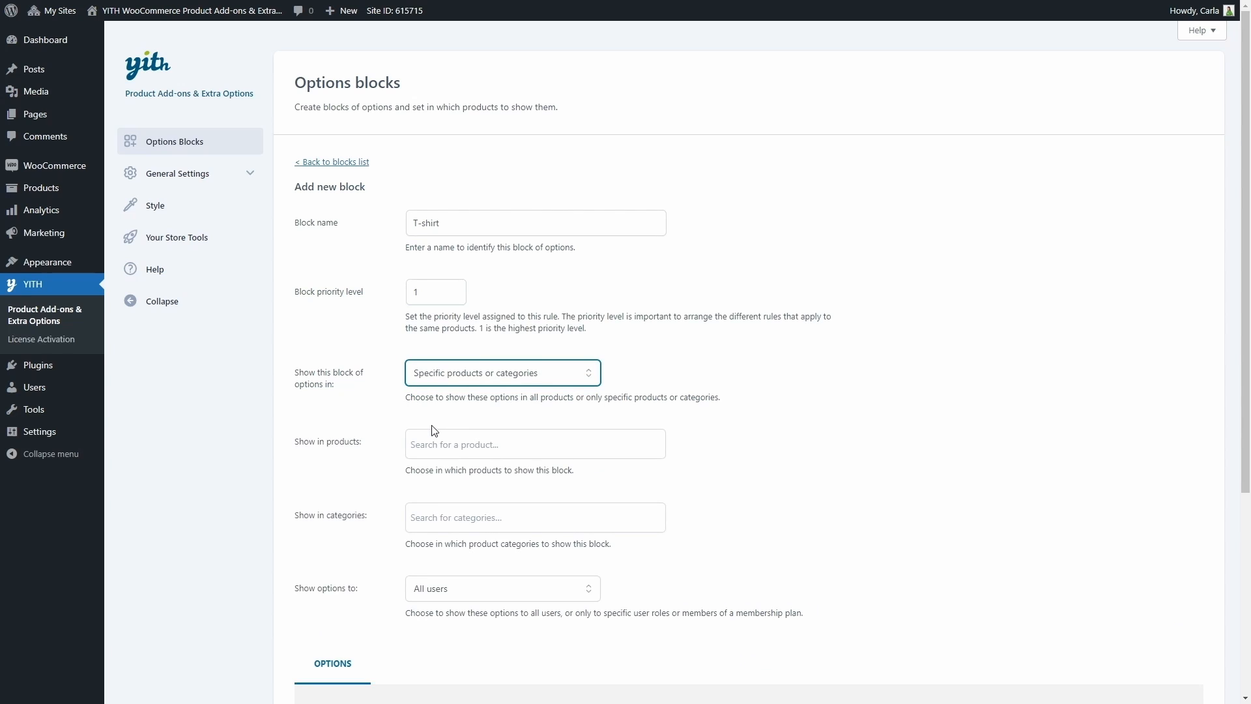
scroll(434, 430, "down", 1)
left_click(468, 382)
type("t-shi")
left_click(459, 411)
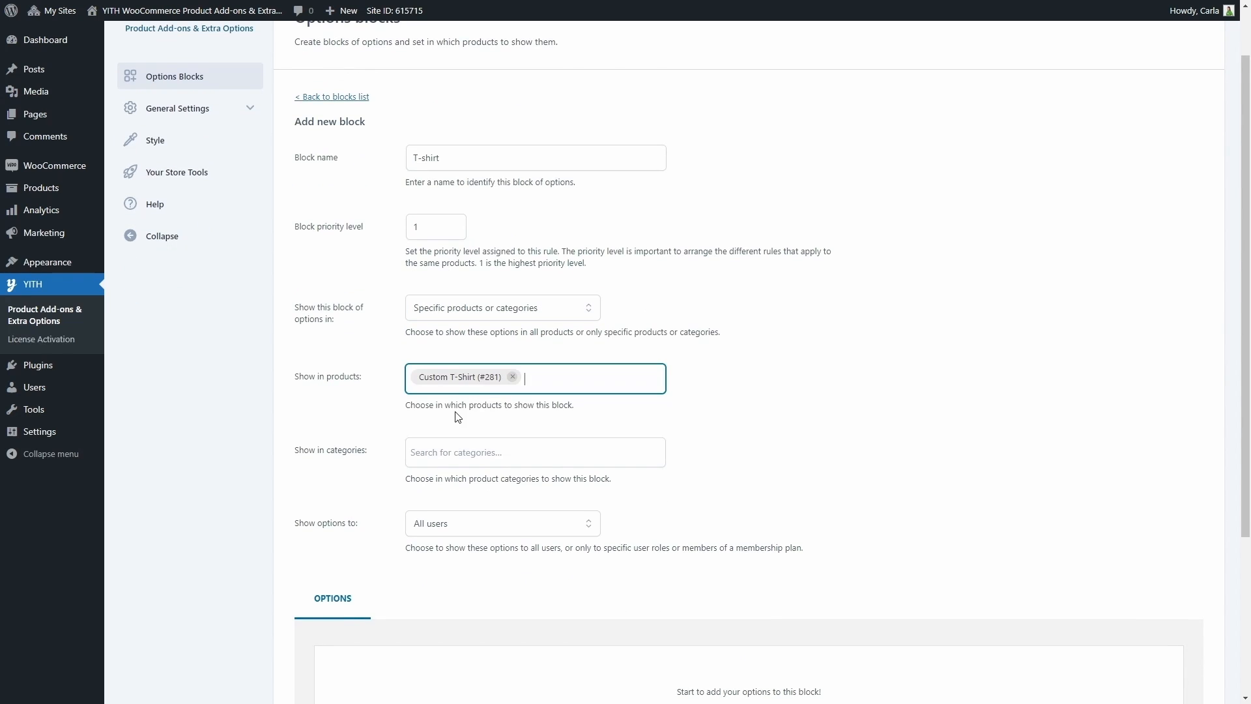
Step: Add a label or image option titled "Choose the color:" with the separate cart title "Color:"
scroll(458, 417, "down", 1)
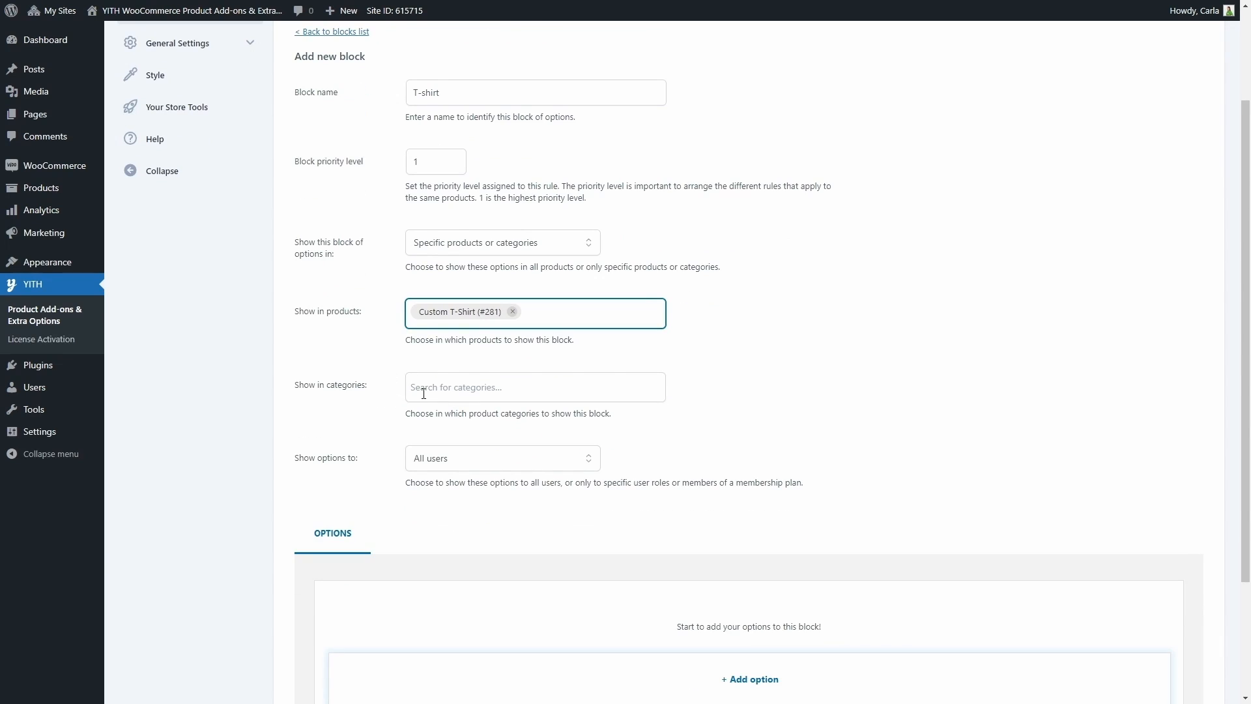
scroll(424, 394, "down", 1)
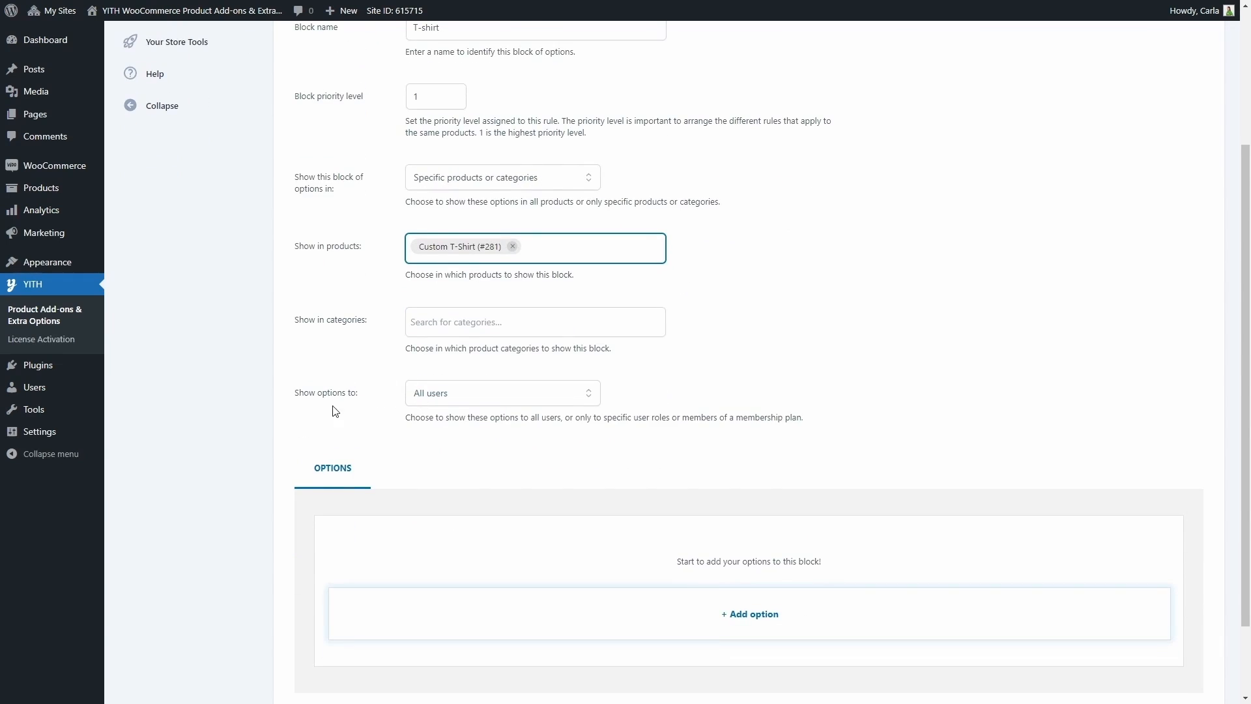
scroll(468, 404, "down", 1)
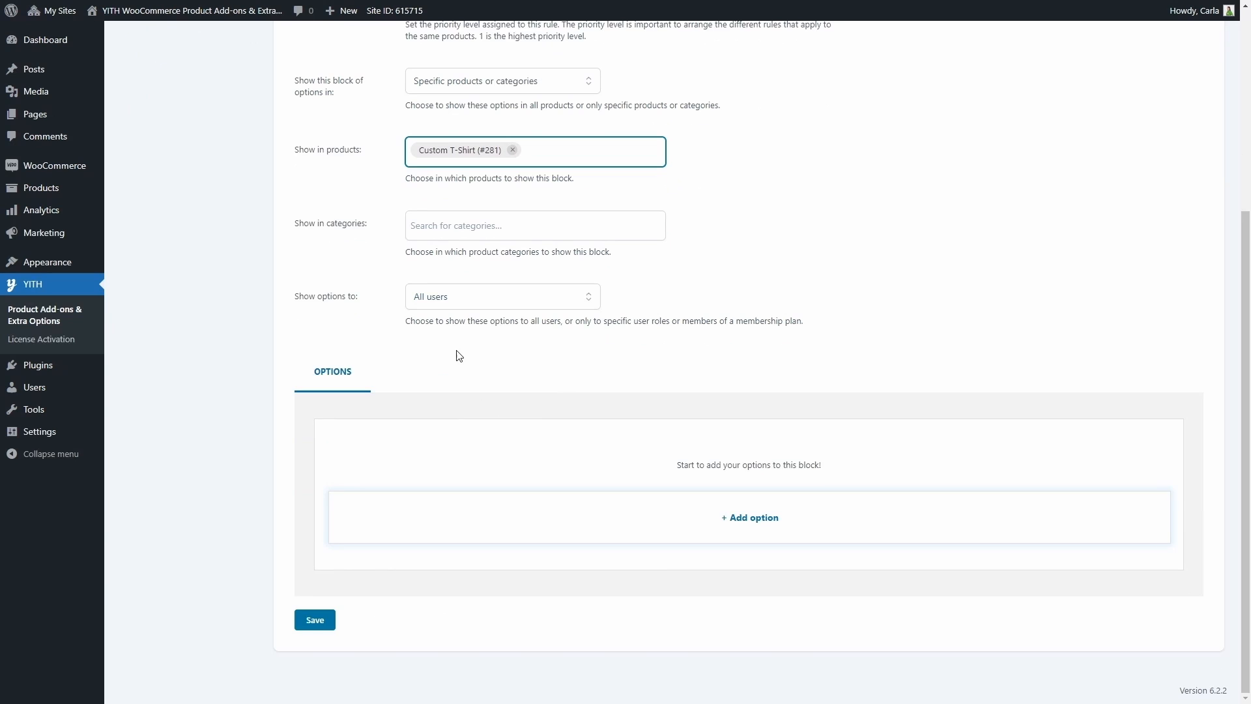
left_click(760, 532)
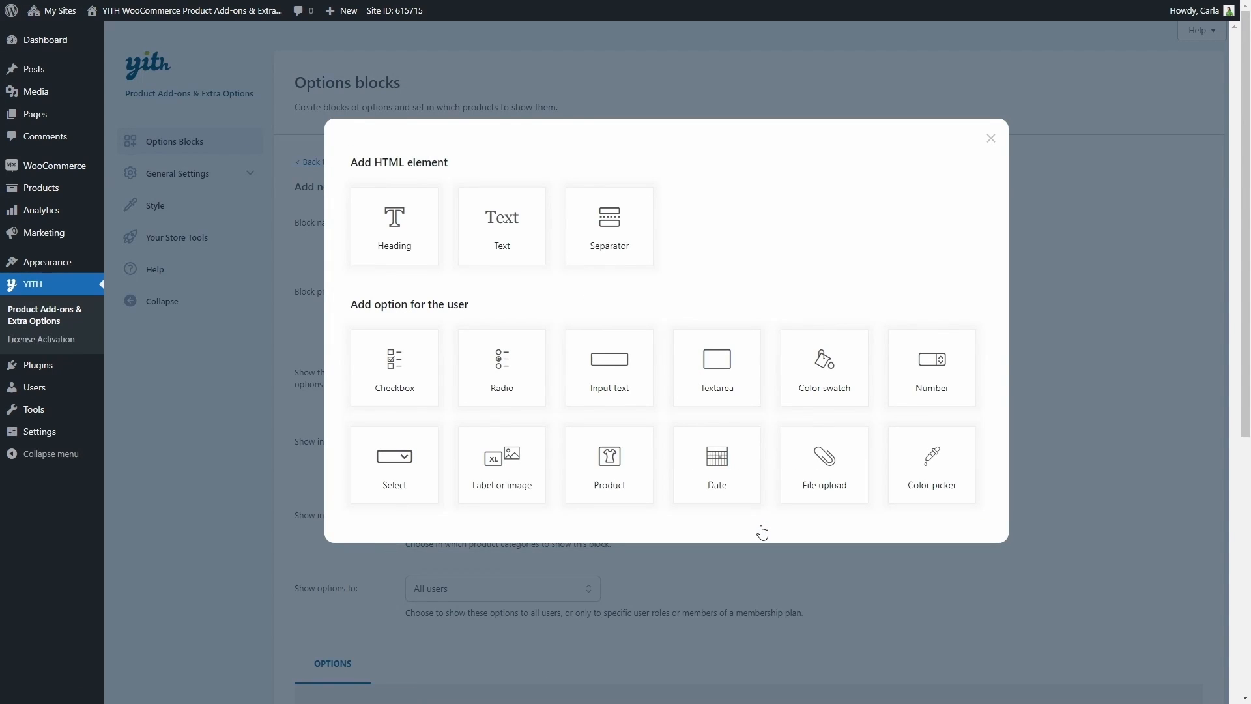
left_click(519, 483)
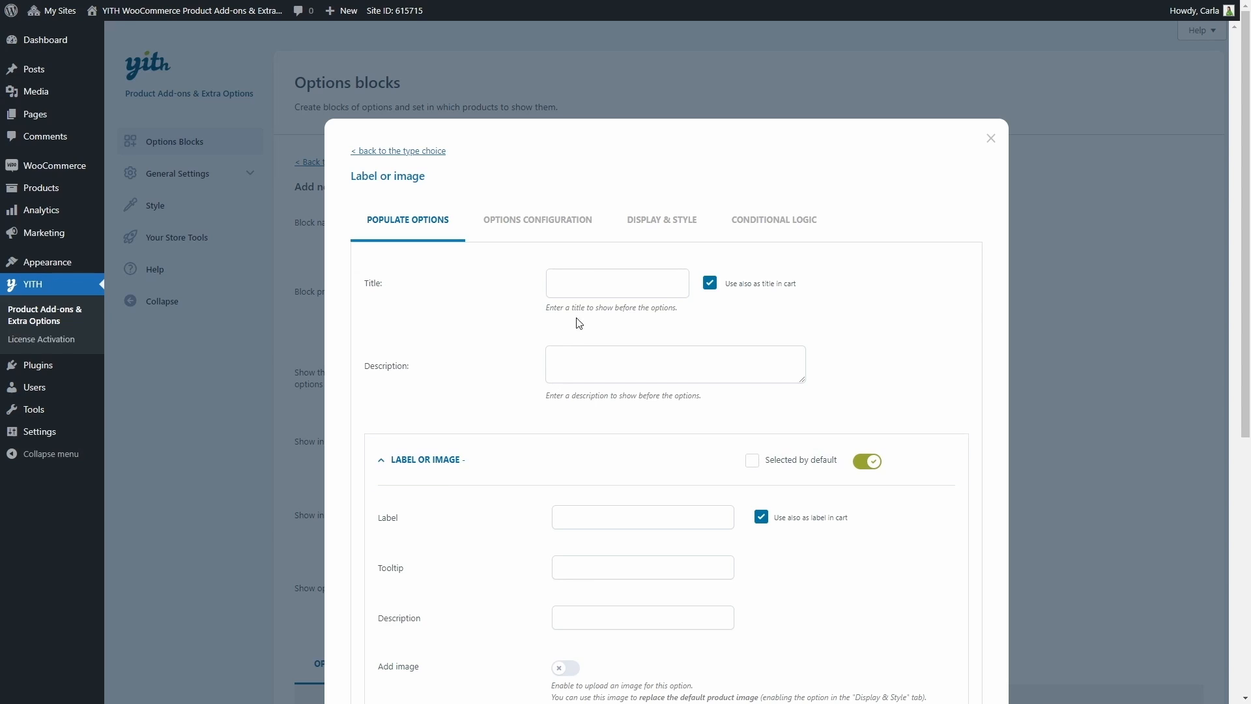
left_click(594, 282)
type("Choose the color:")
left_click(711, 283)
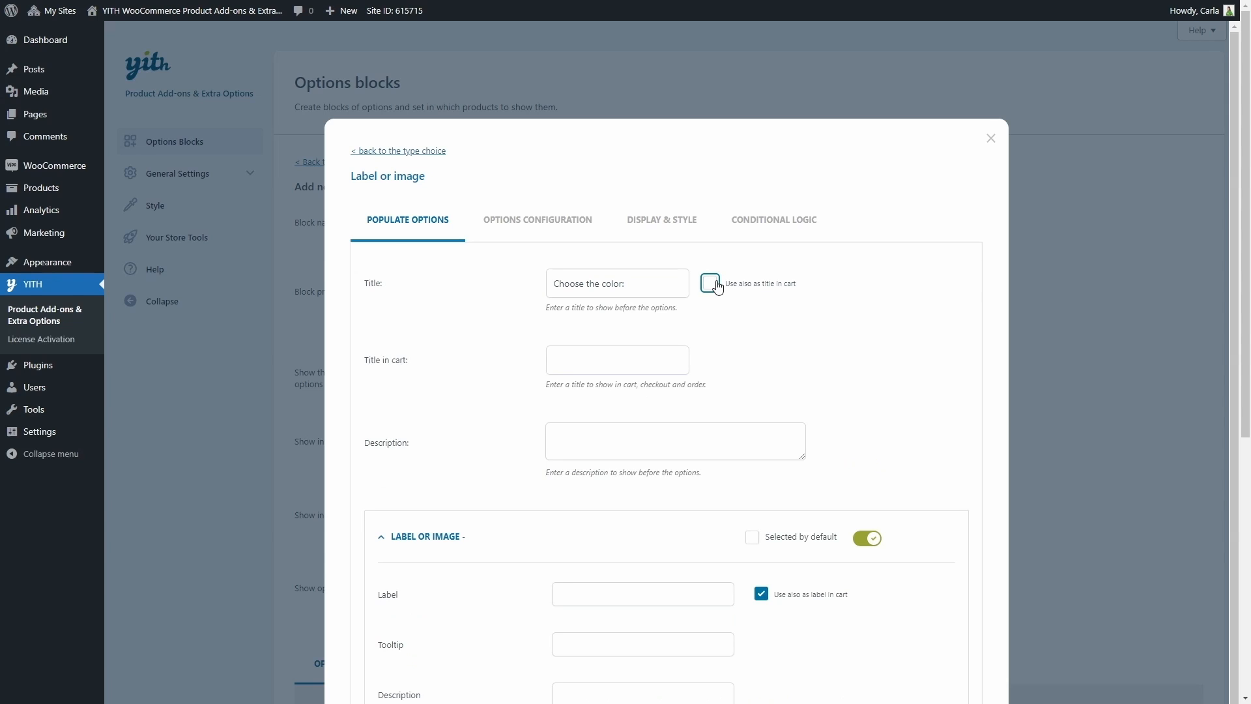
left_click(615, 352)
type("Color:")
Step: Label the first choice Light blue and give it the tshirt-blue.jpg image from the media library
scroll(615, 352, "down", 5)
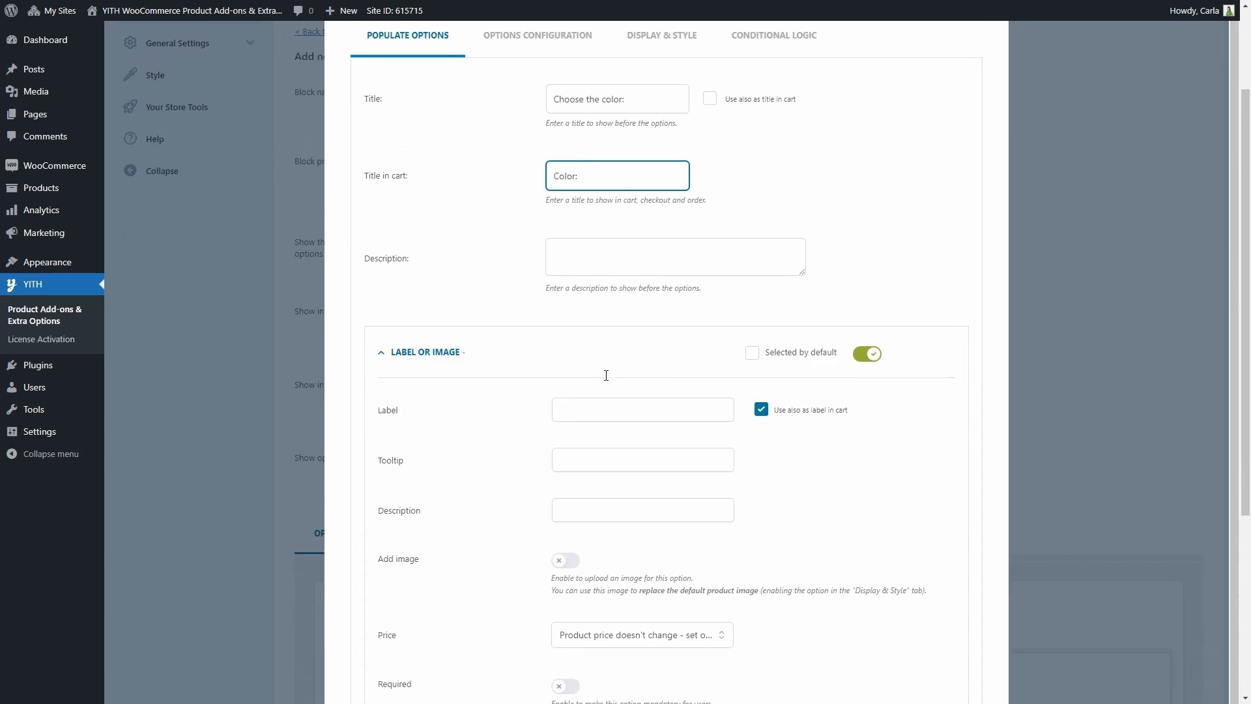
left_click(645, 288)
type("Light blue")
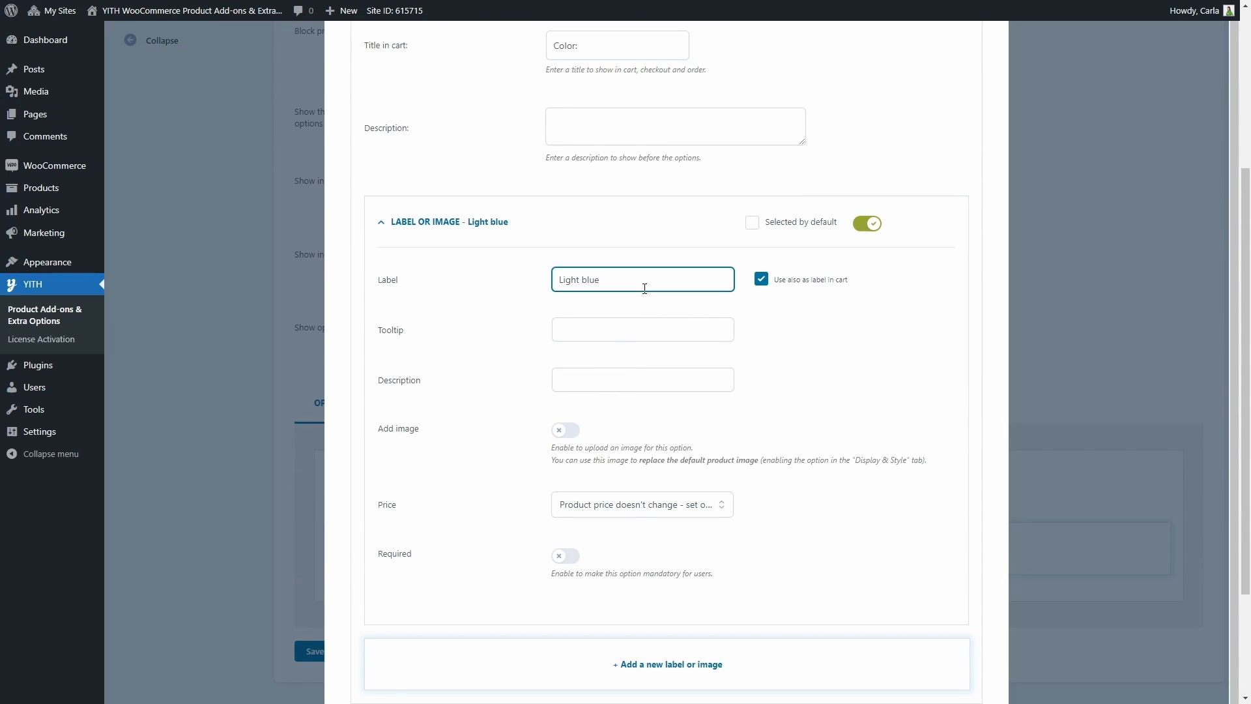
left_click(569, 432)
left_click(676, 564)
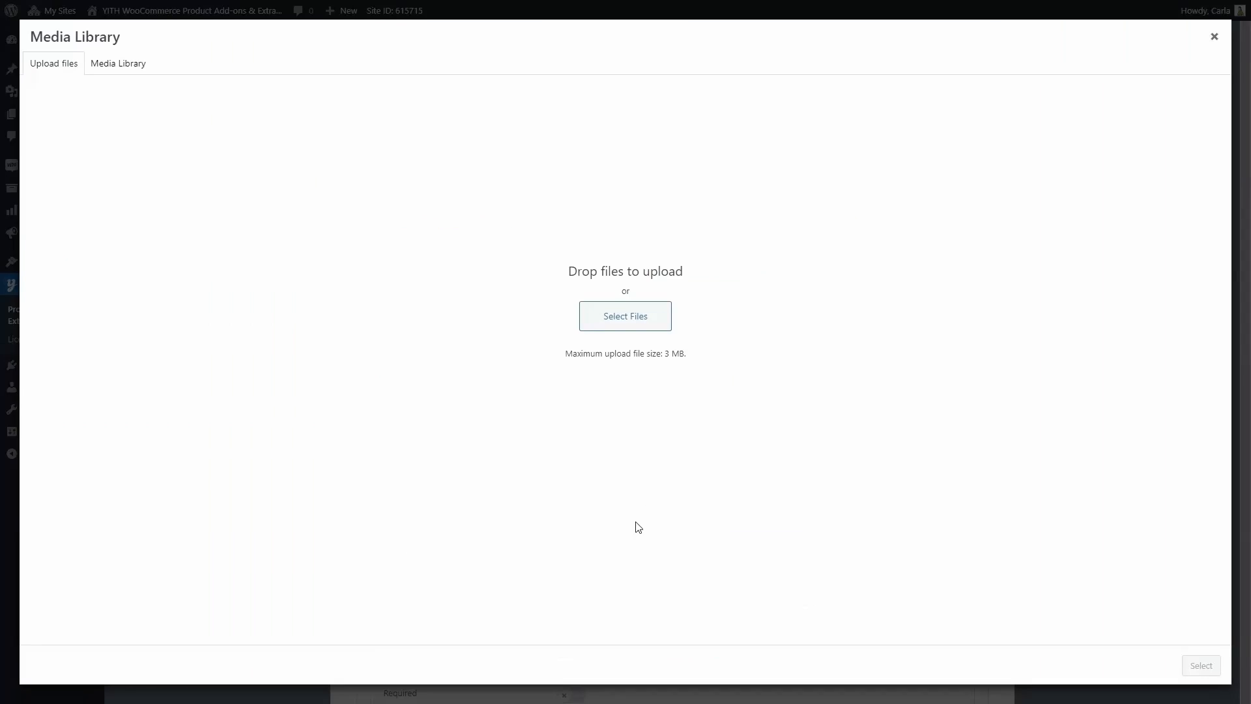
left_click(130, 61)
scroll(256, 352, "down", 5)
left_click(371, 434)
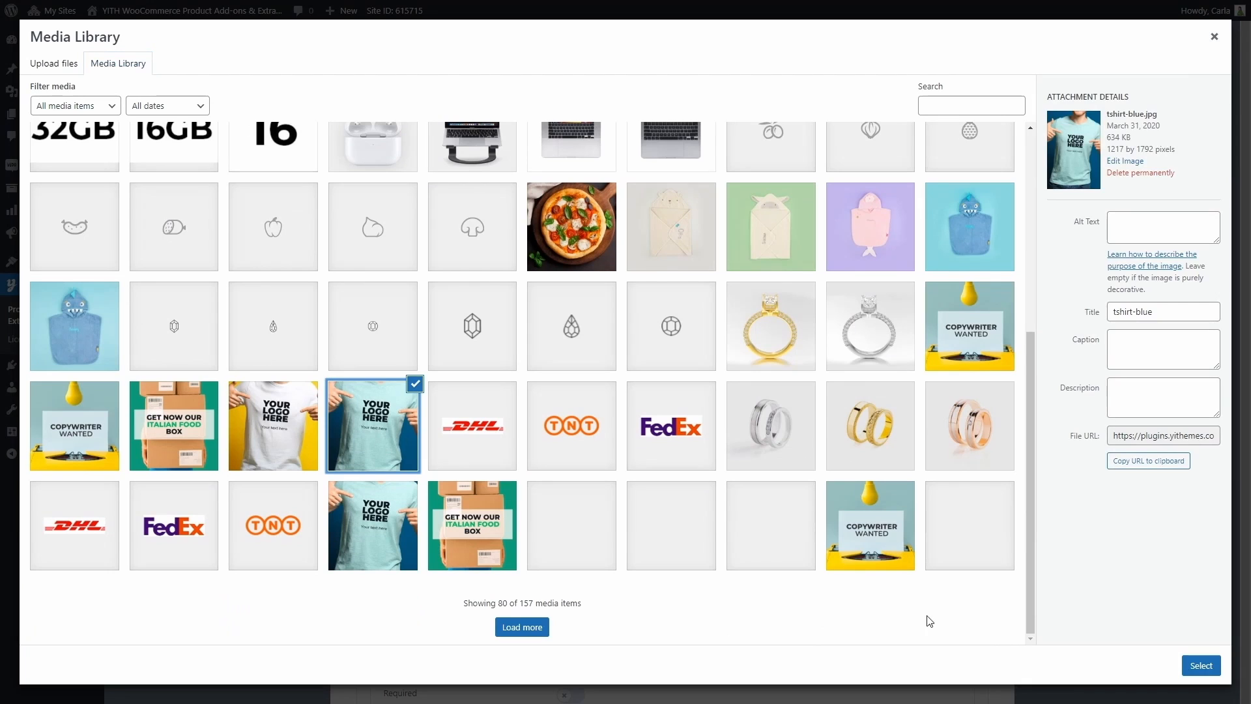
left_click(1187, 662)
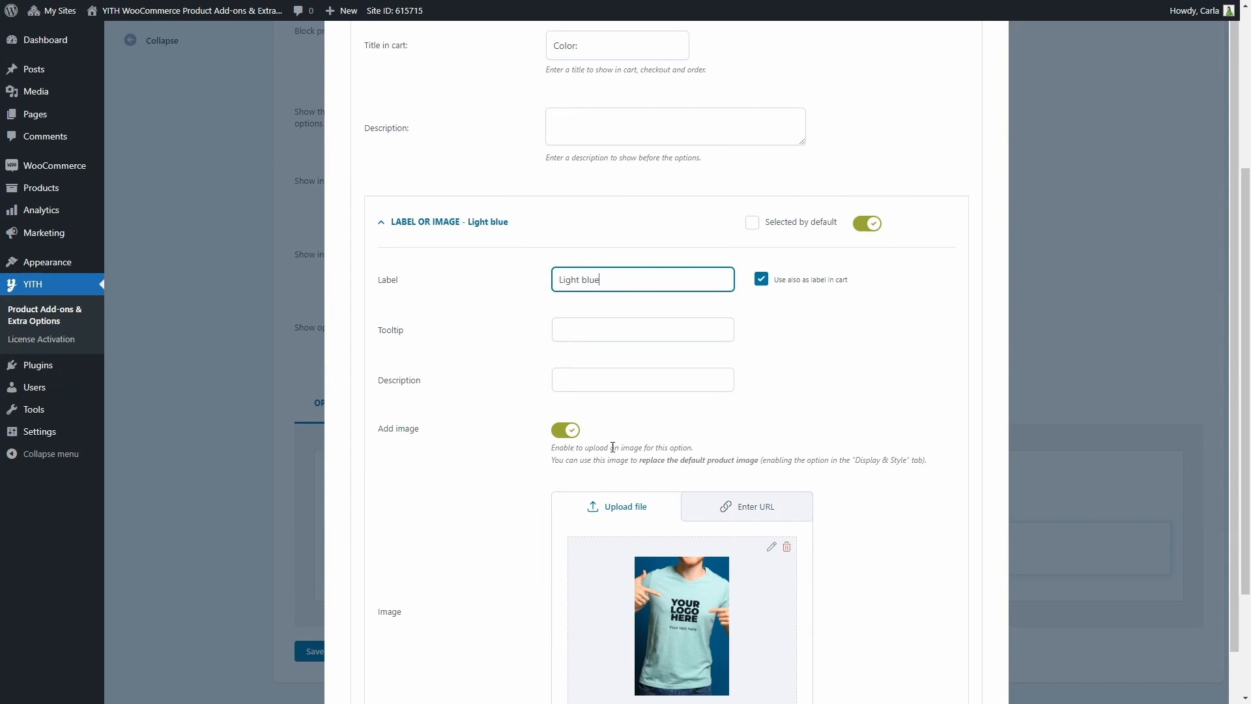
Step: Make the Light blue choice increase the product price by a regular fixed amount of 1
scroll(613, 447, "down", 2)
scroll(612, 447, "down", 2)
left_click(611, 504)
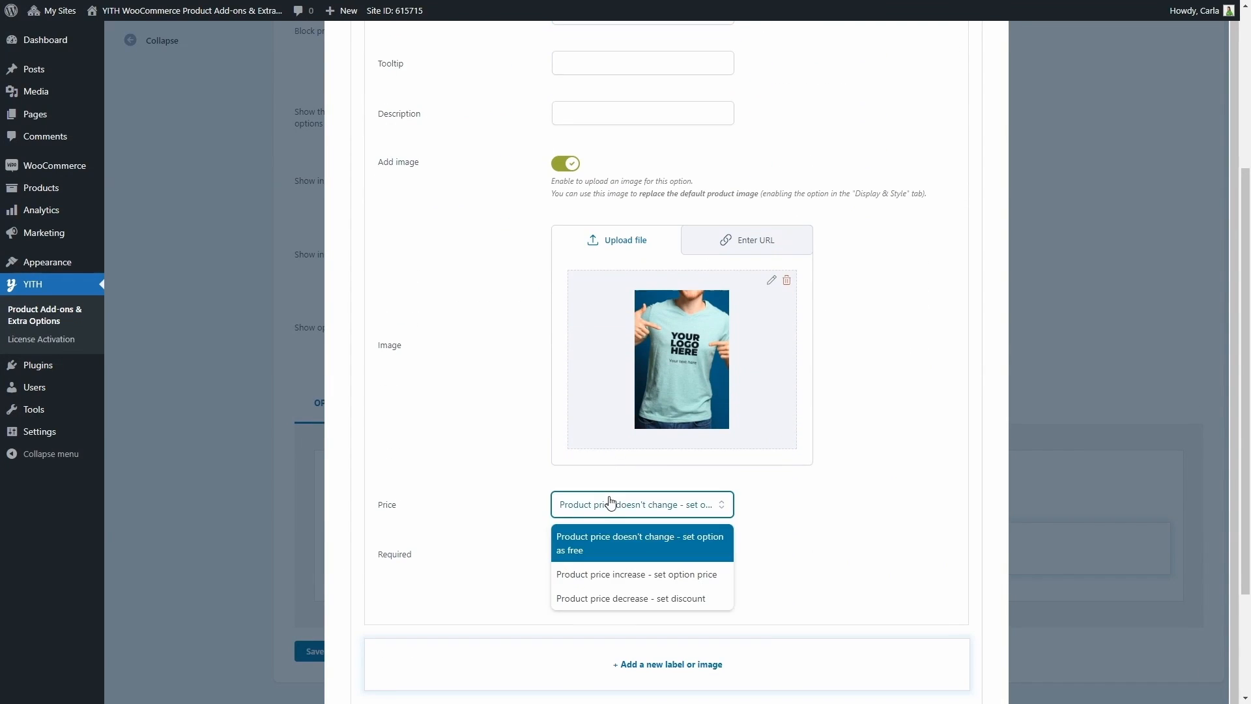
left_click(635, 574)
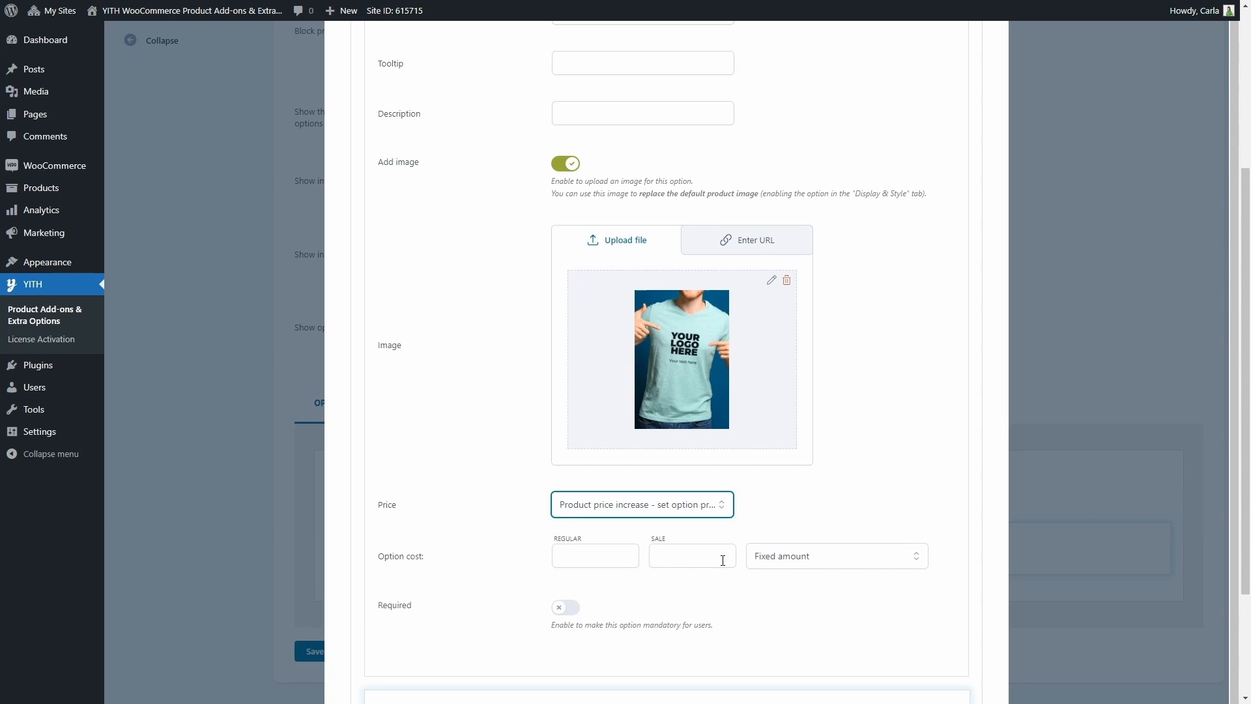
left_click(593, 556)
type("1")
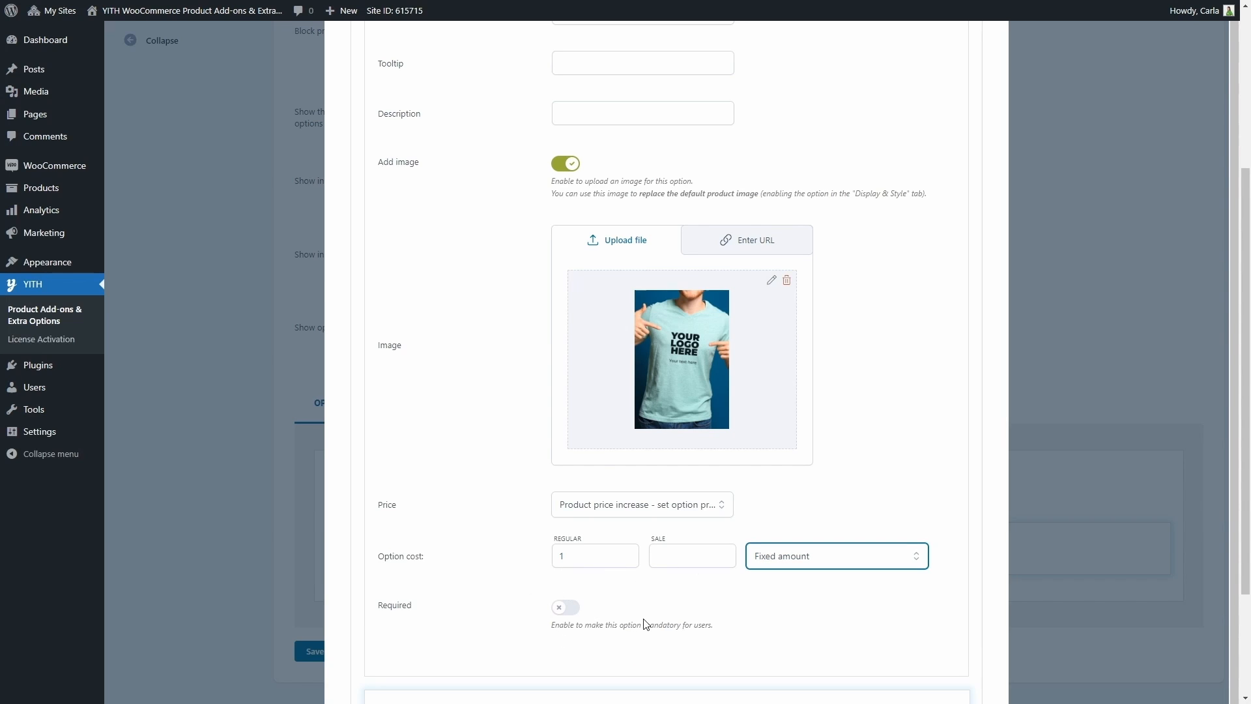
Step: Add a second choice labelled White and give it the white T-shirt image from the media library
scroll(649, 646, "down", 1)
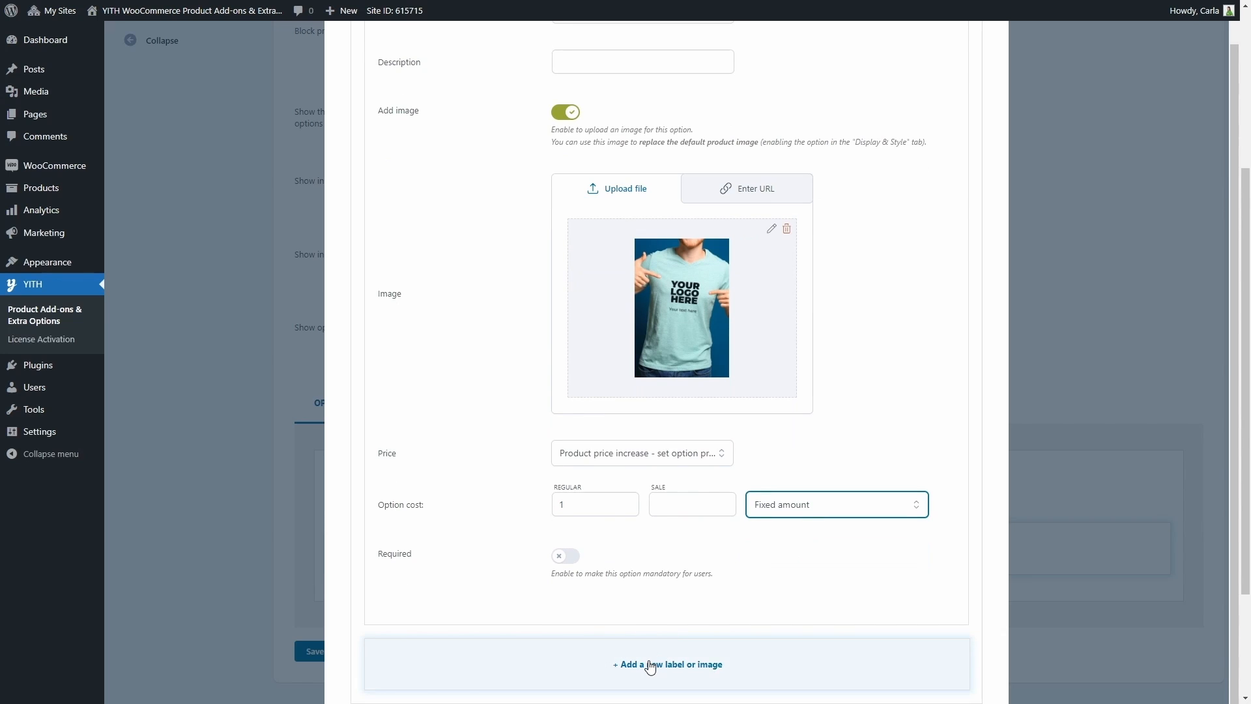
left_click(651, 663)
left_click(622, 289)
type("White")
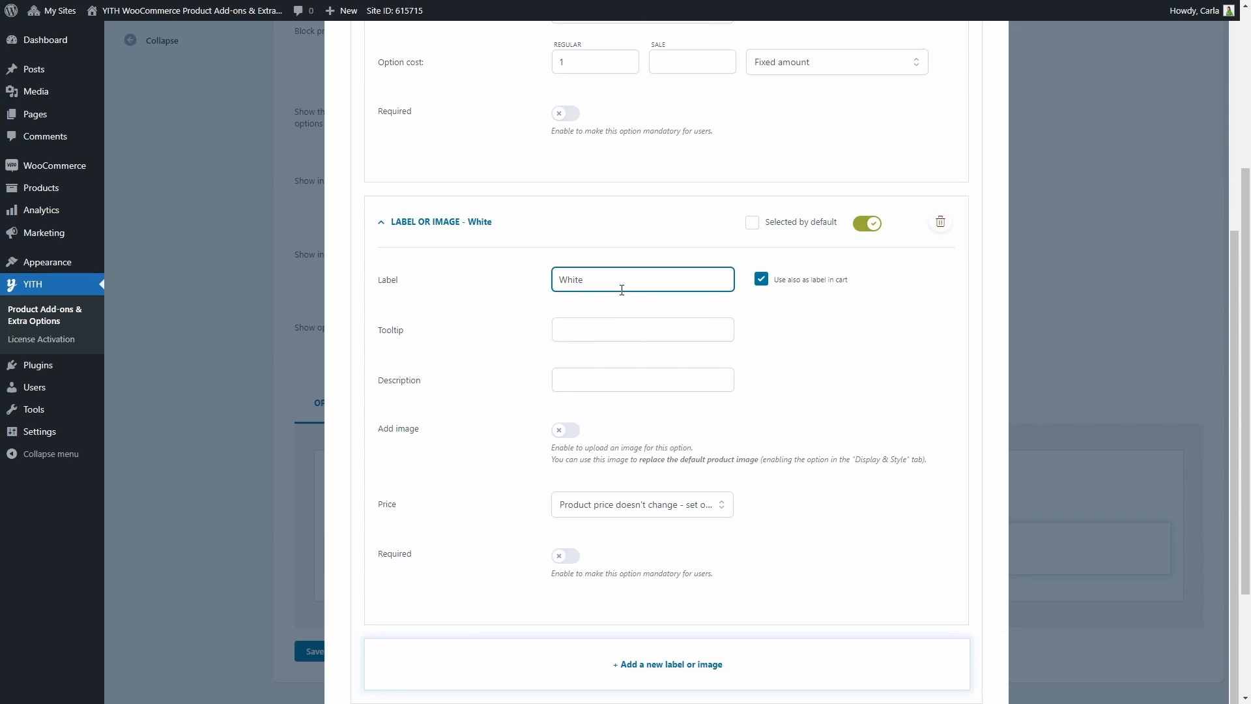
scroll(622, 290, "down", 2)
left_click(564, 299)
left_click(633, 442)
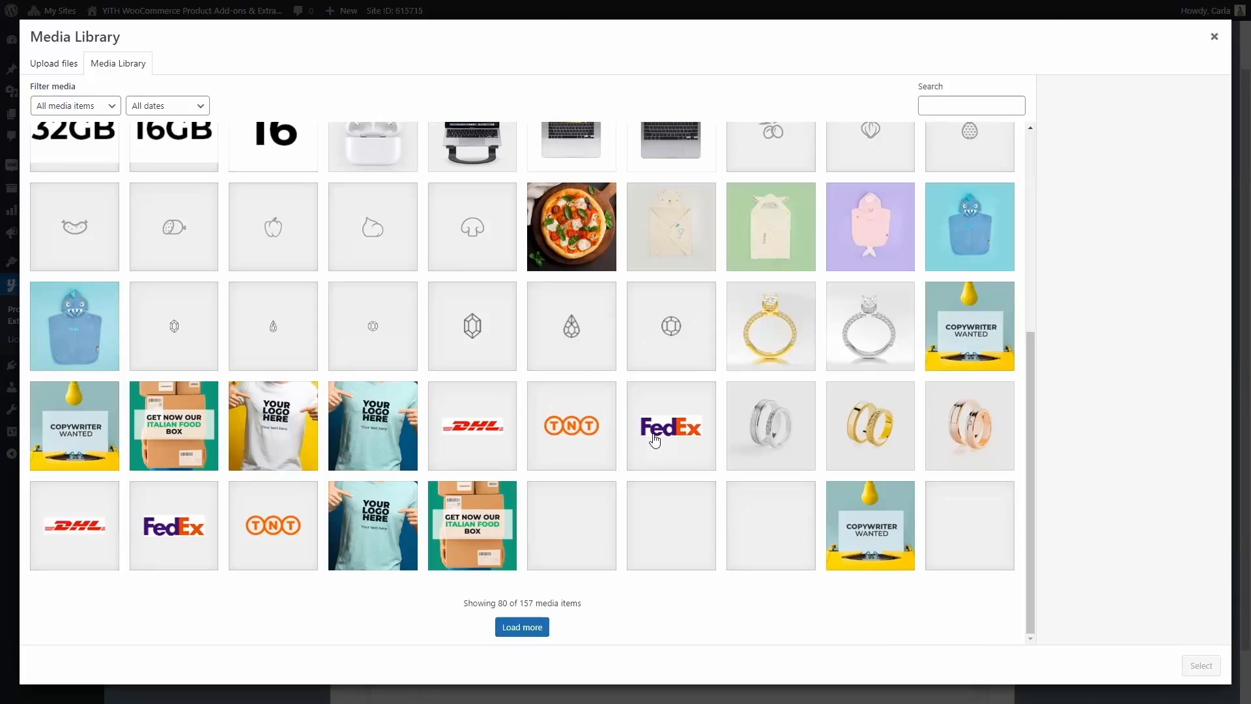
left_click(299, 437)
left_click(1201, 666)
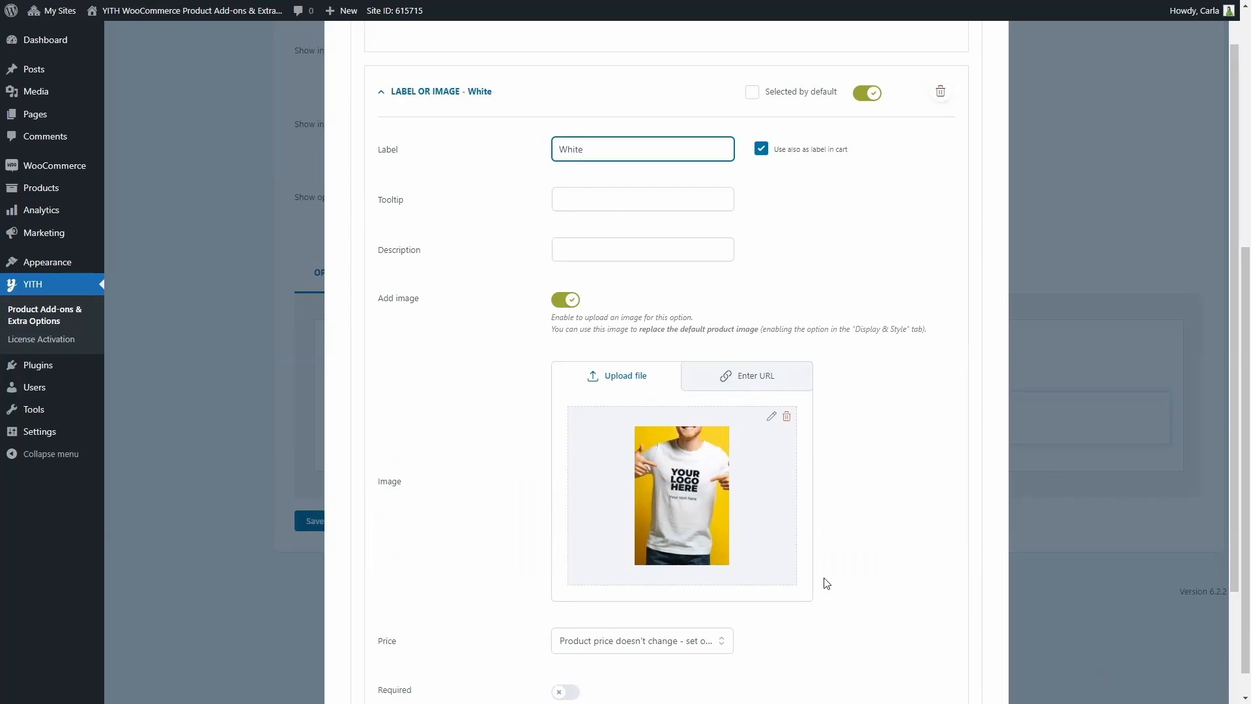
Step: Check the selection configuration of the color option, then set its product image replacing to Replace with options images
scroll(657, 514, "down", 4)
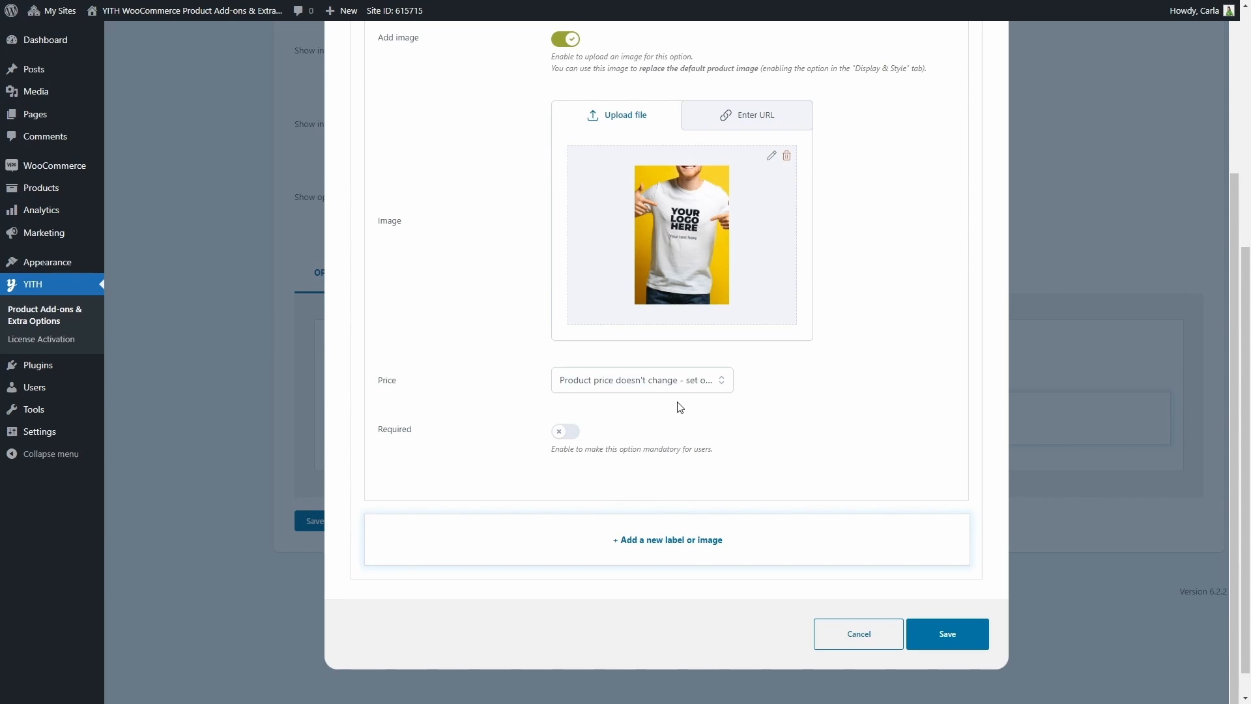
scroll(679, 407, "up", 15)
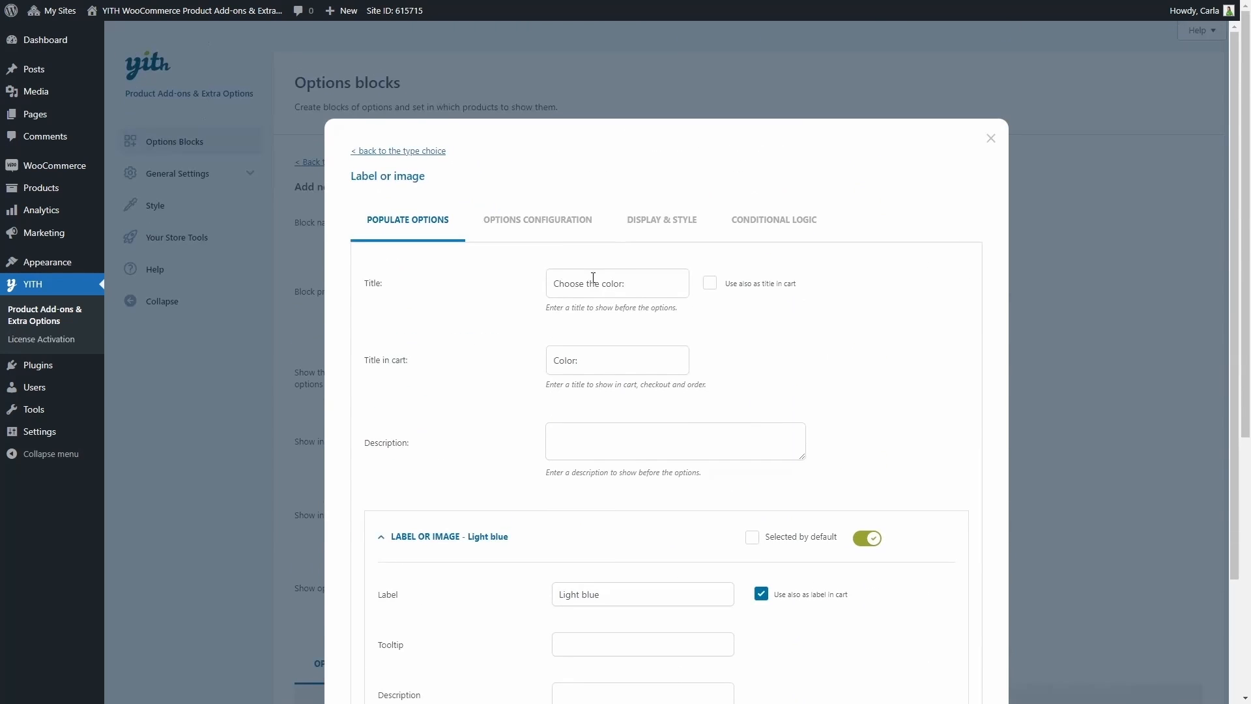
left_click(567, 228)
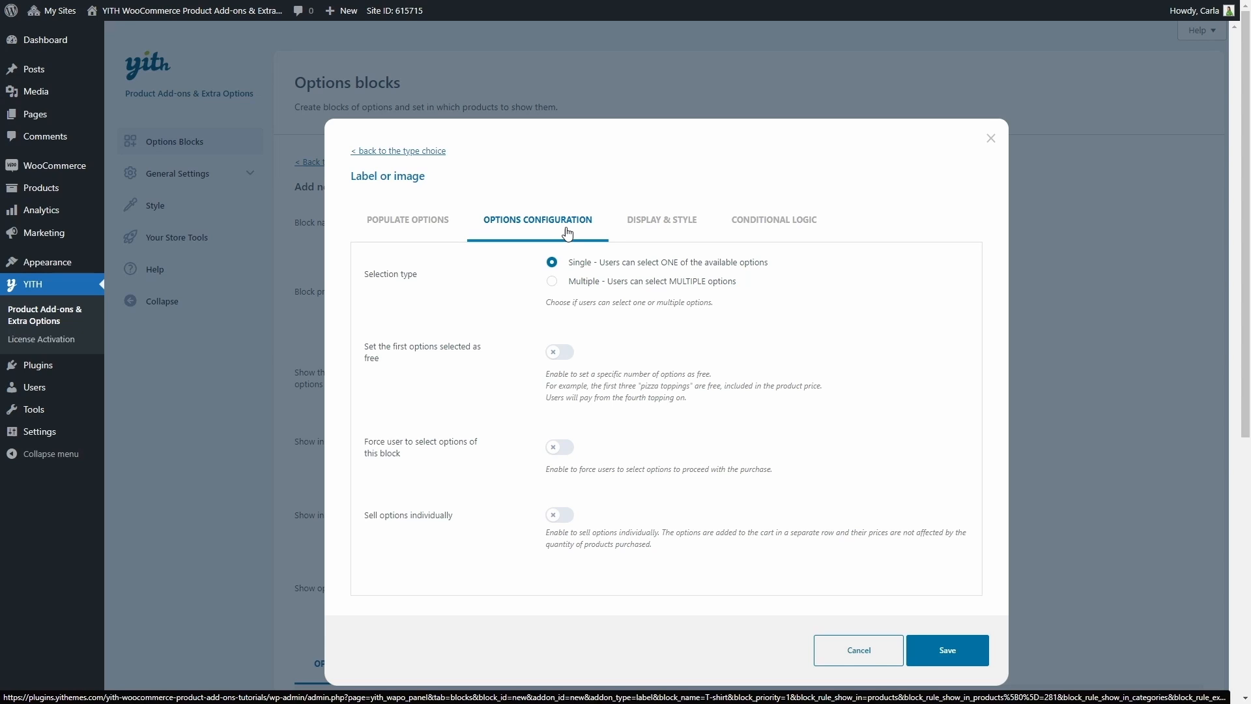
left_click(649, 228)
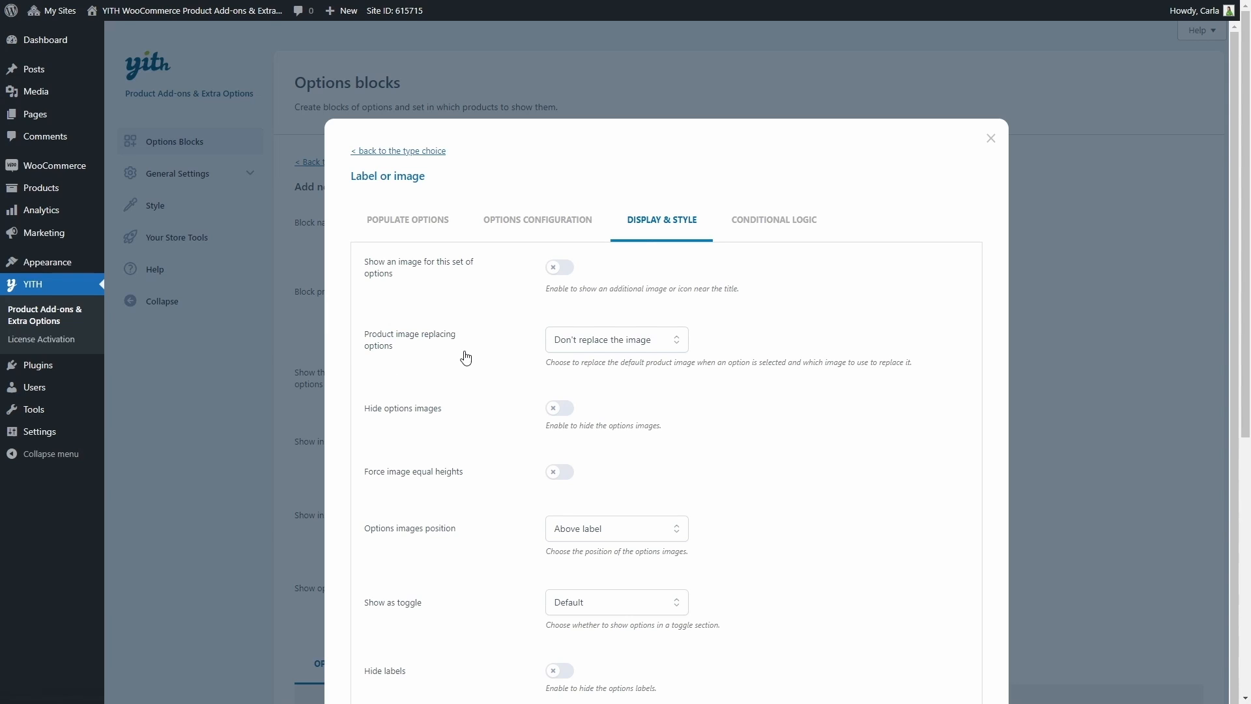
left_click(588, 347)
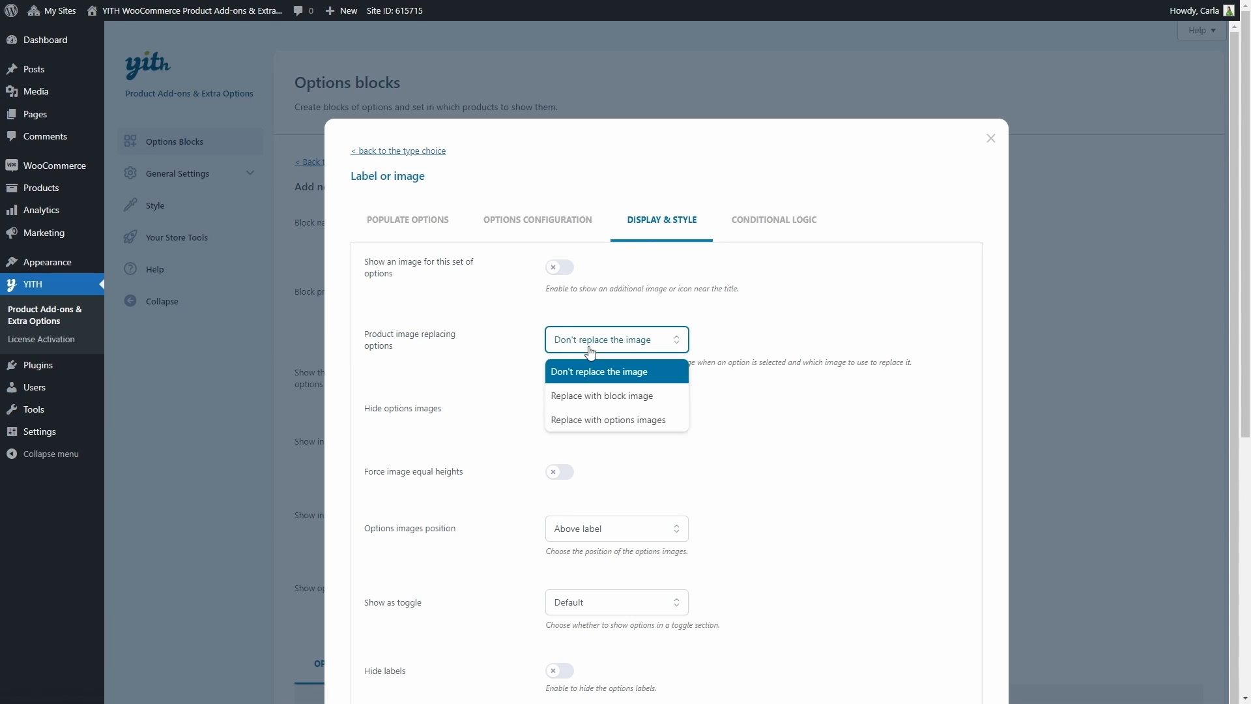
left_click(608, 420)
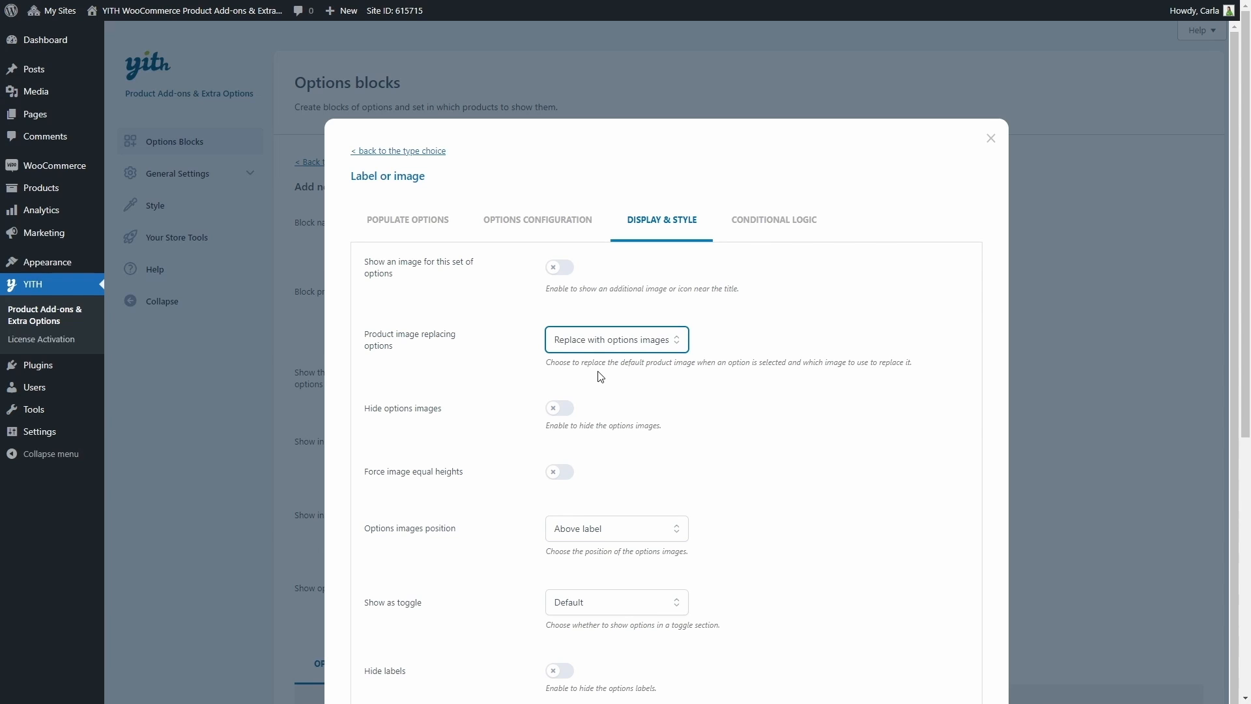
Step: Hide the labels of the color options in the display settings
scroll(600, 377, "down", 3)
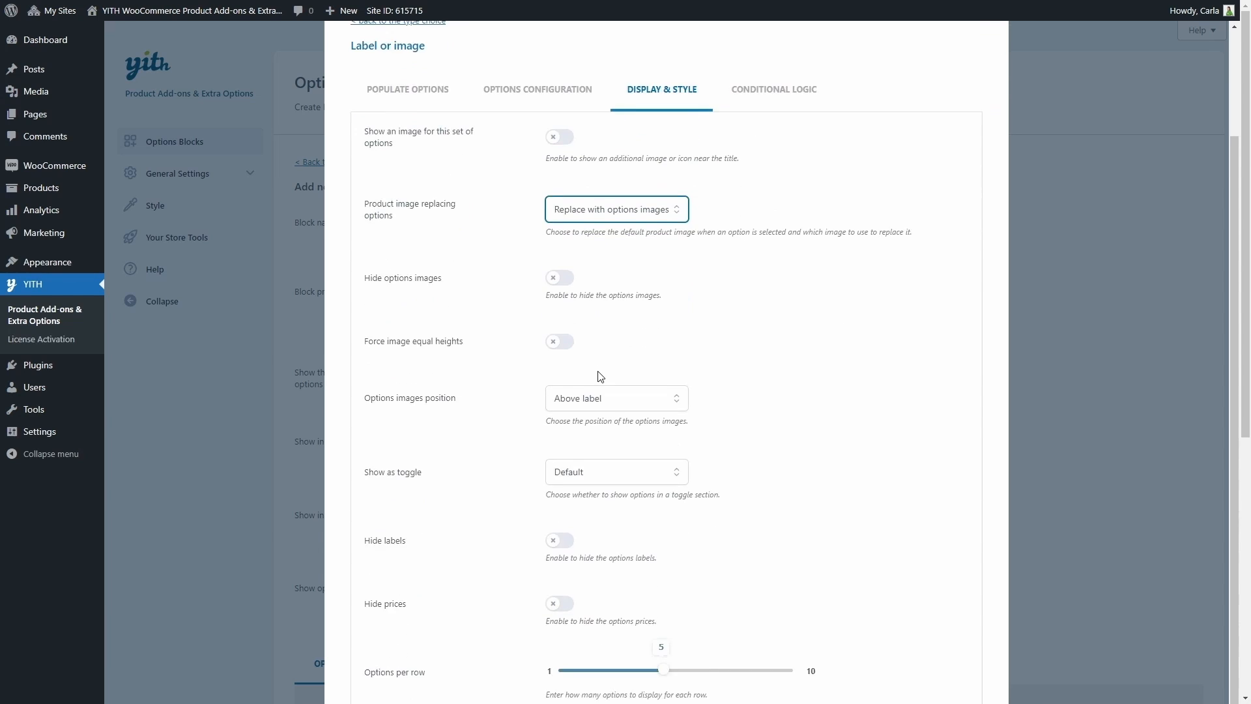
left_click(562, 478)
scroll(562, 482, "down", 1)
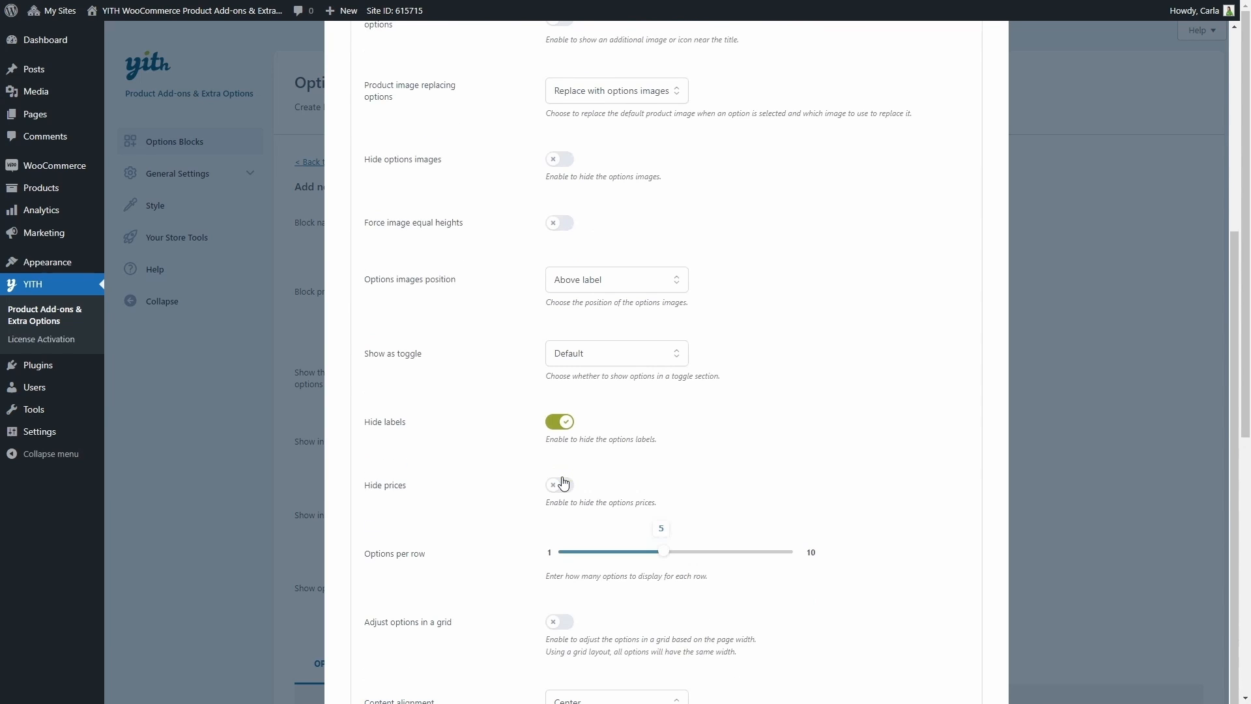
Step: Display the color options 2 per row in a grid with a reduced options width, and save the option and the block
left_click_drag(665, 553, 600, 556)
scroll(599, 556, "down", 3)
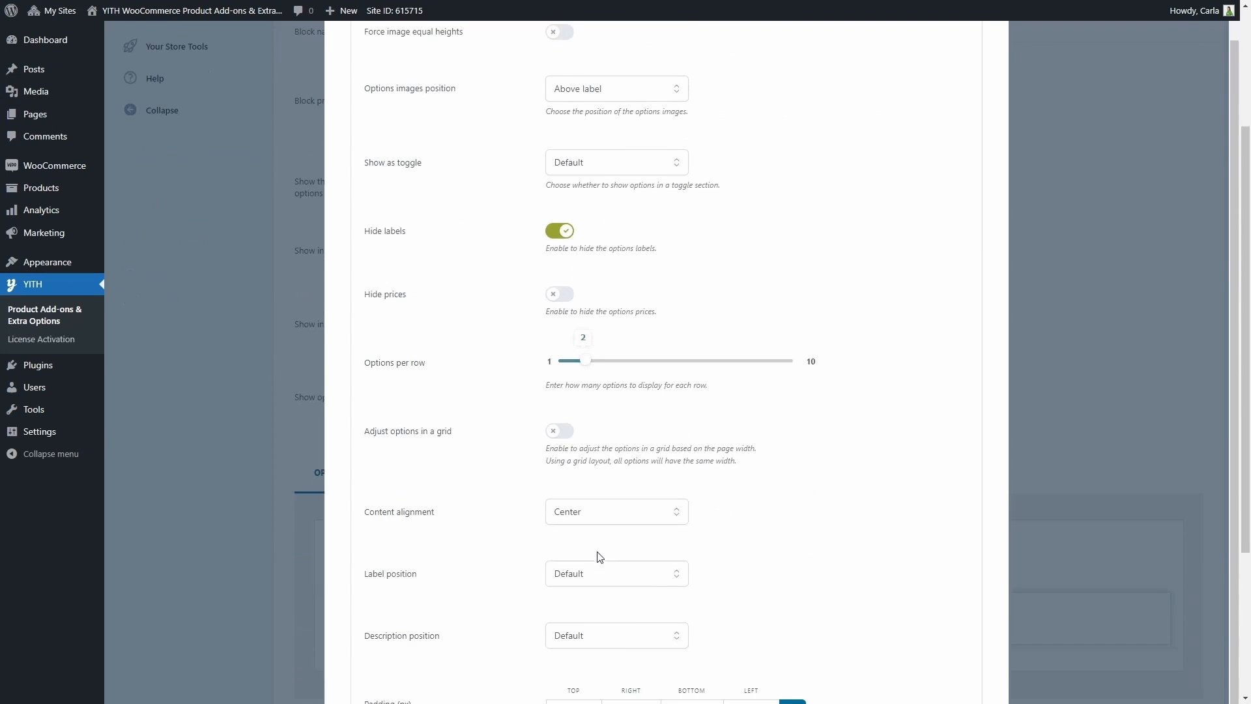
left_click(561, 428)
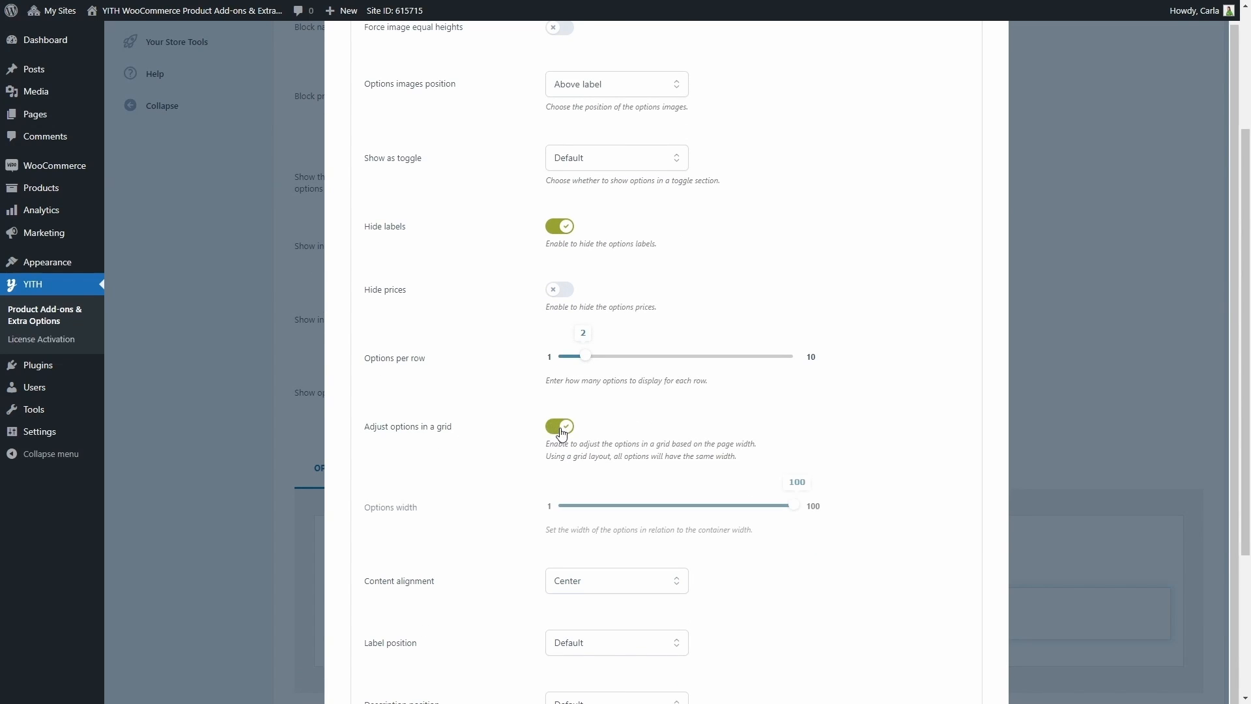
left_click_drag(790, 505, 652, 506)
scroll(652, 506, "down", 5)
left_click(943, 596)
scroll(360, 587, "down", 5)
left_click(335, 619)
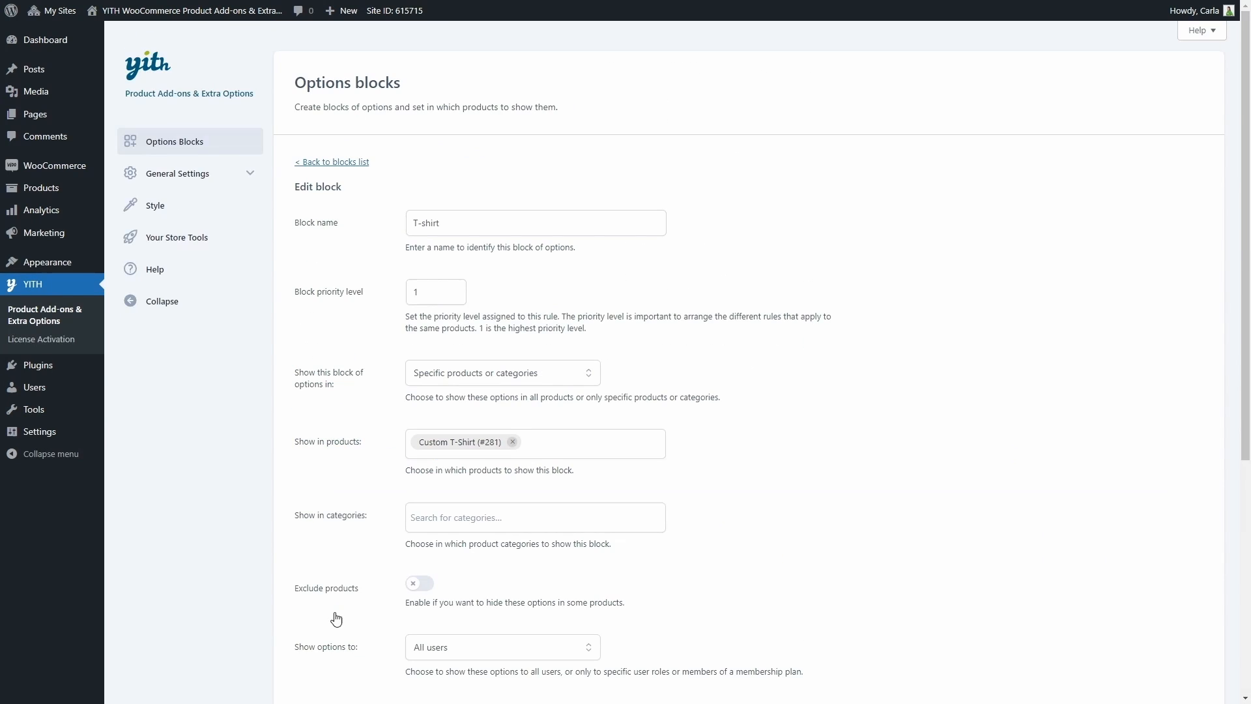
Step: Reload the Custom T-Shirt product page and select the light blue color to check the image replacement
key("ctrl+Tab")
key("F5")
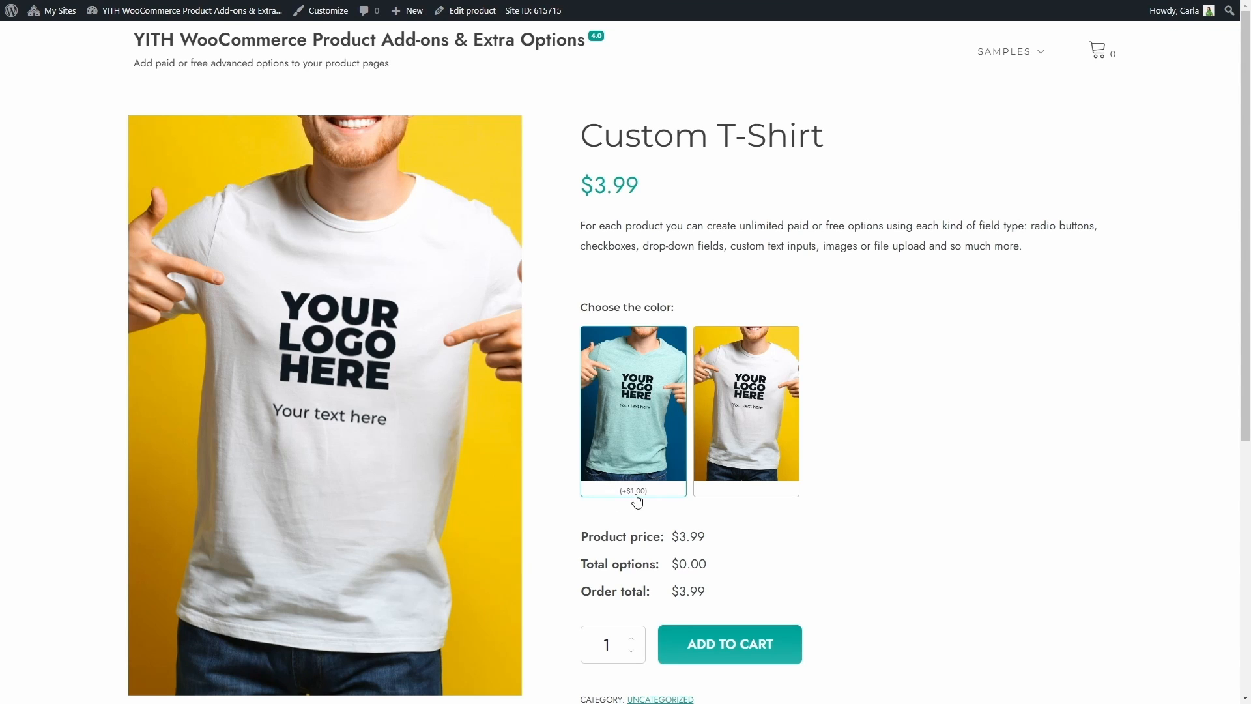
left_click(619, 423)
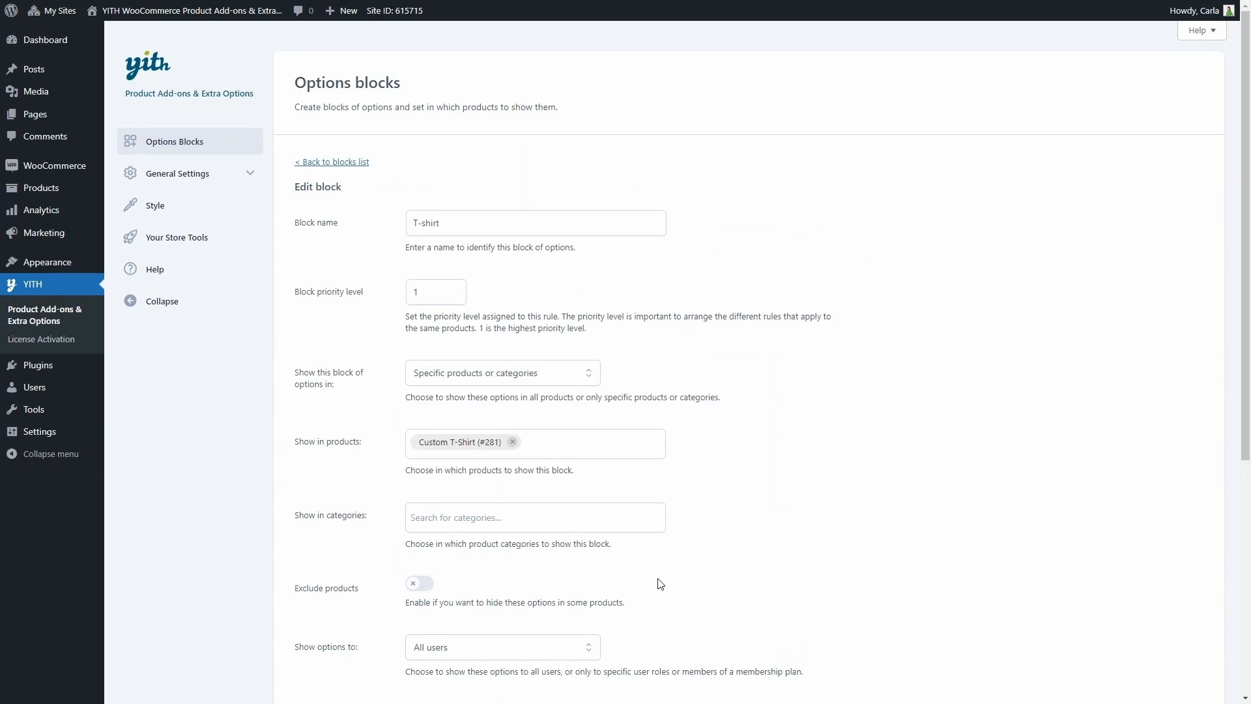
Step: Add a Label or image option titled "Choose the size:" to the block, with "Size:" as its separate cart title
scroll(659, 581, "down", 5)
left_click(727, 525)
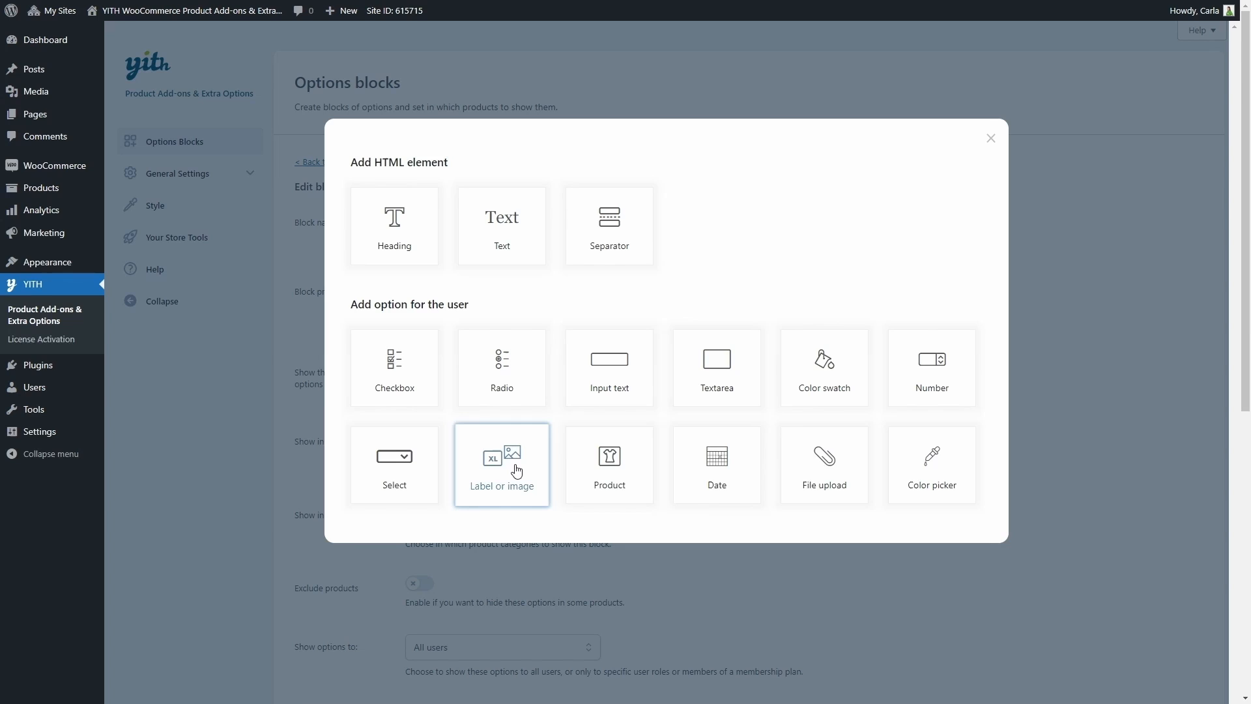
left_click(516, 469)
left_click(569, 289)
type("Choose the size:")
left_click(710, 283)
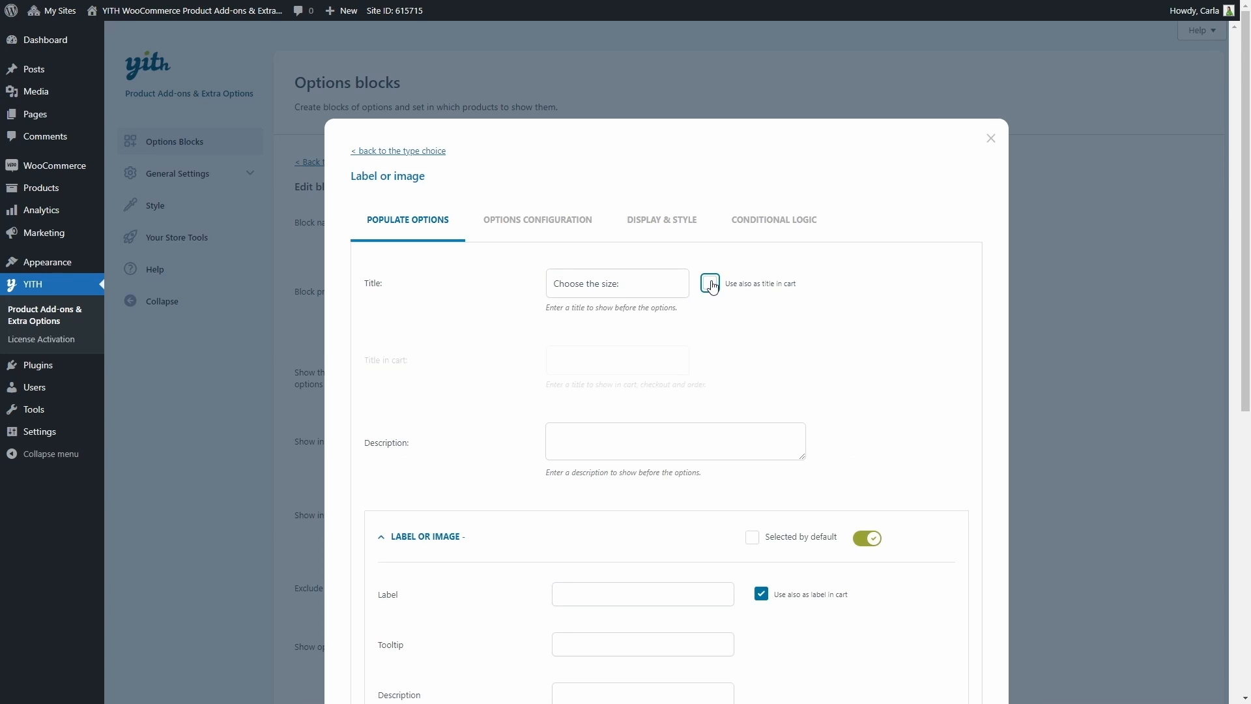
left_click(621, 352)
type("Size")
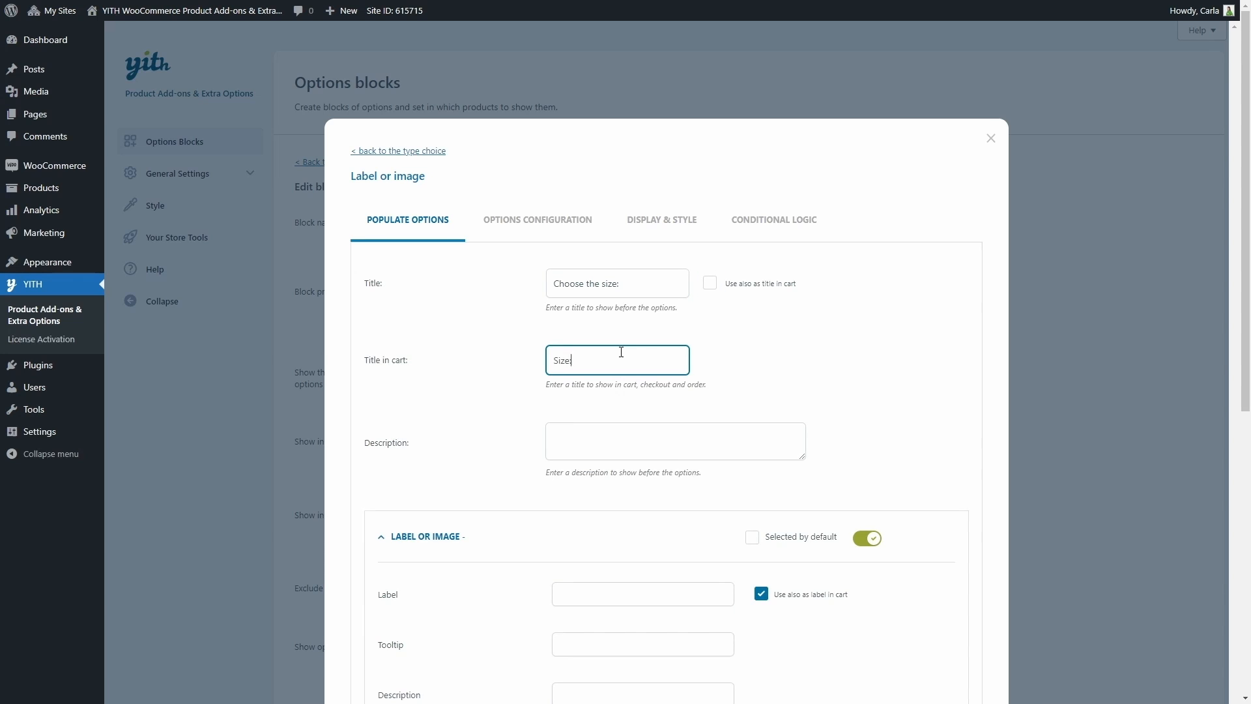
type(":")
Step: Label the first size choice S and add a second choice labelled M
scroll(620, 355, "down", 5)
left_click(641, 270)
type("S")
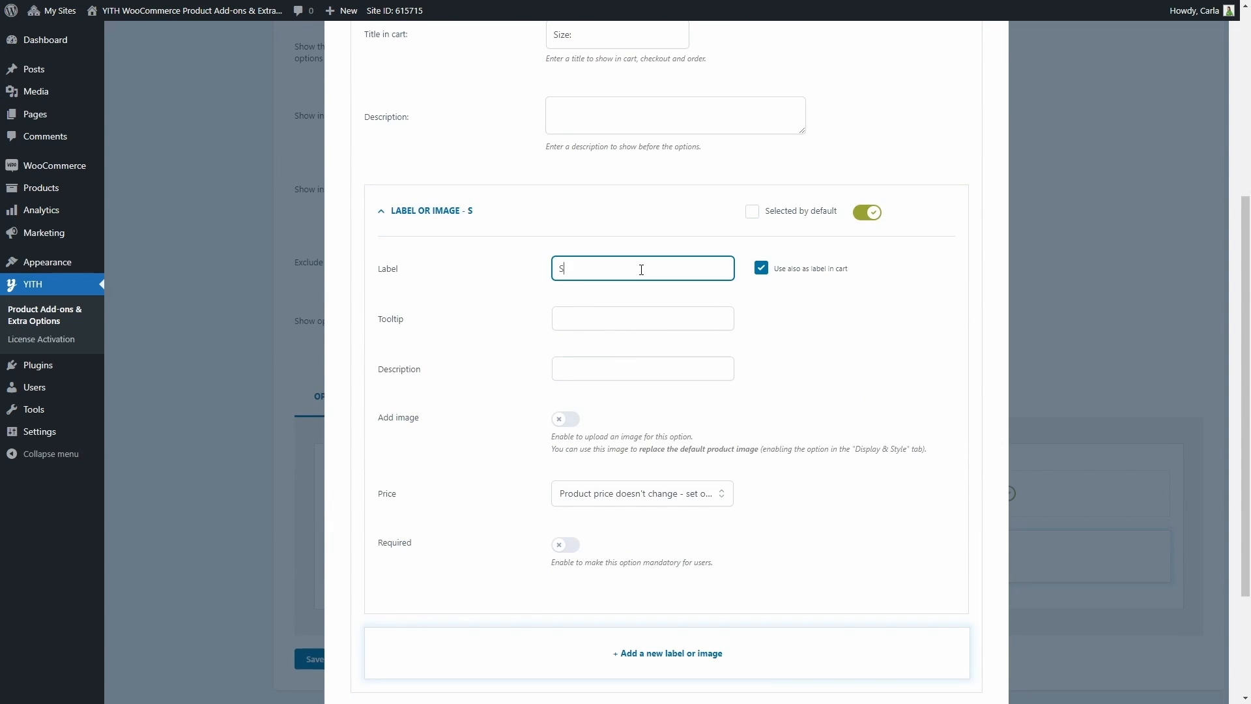
scroll(639, 274, "down", 3)
left_click(612, 485)
left_click(606, 539)
type("M")
Step: Add two more size choices labelled L and XL
scroll(603, 541, "down", 6)
left_click(601, 511)
left_click(604, 558)
type("L")
left_click(625, 591)
scroll(624, 592, "down", 7)
left_click(652, 515)
left_click(647, 560)
type("XL")
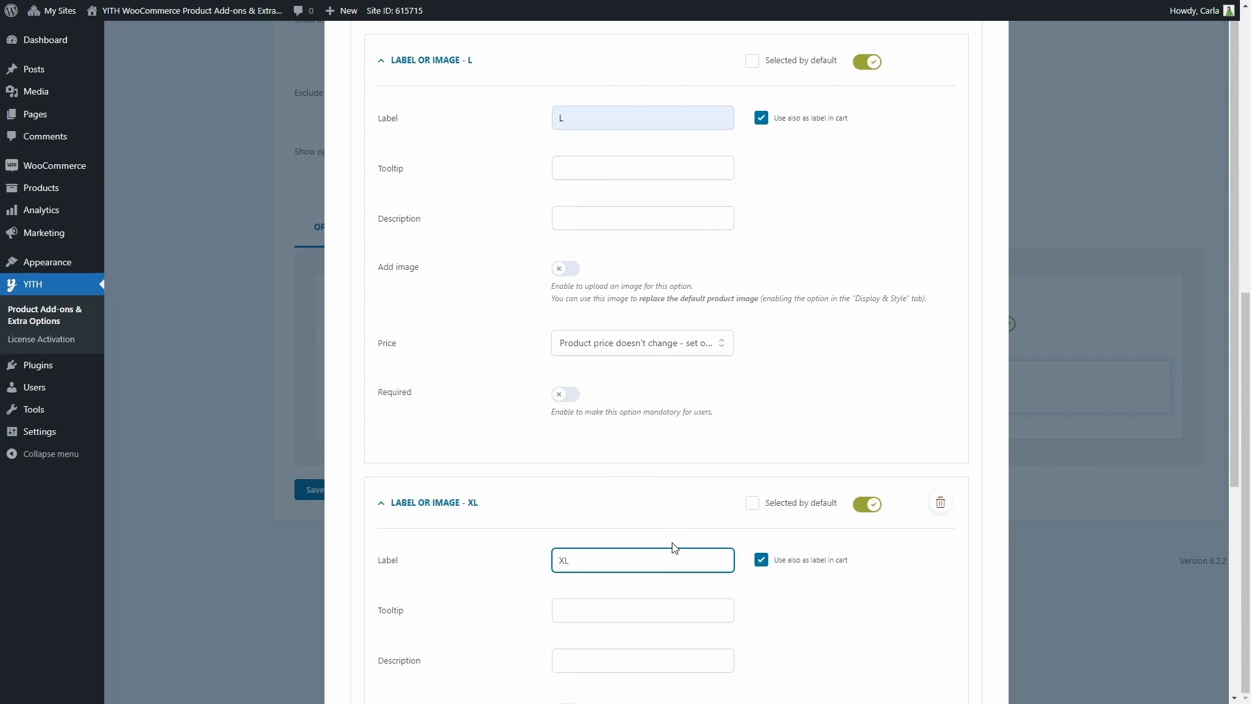
Step: Force users to select at least 1 size option to proceed with the purchase
scroll(648, 560, "down", 7)
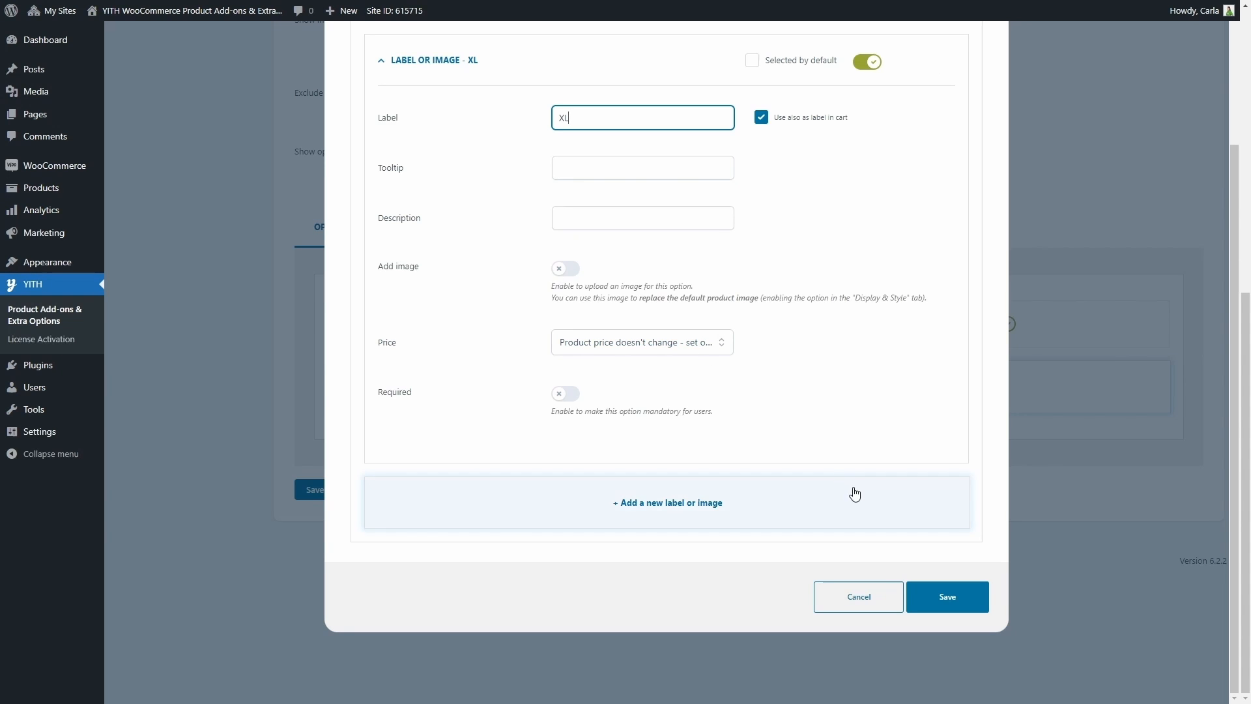
scroll(851, 495, "up", 15)
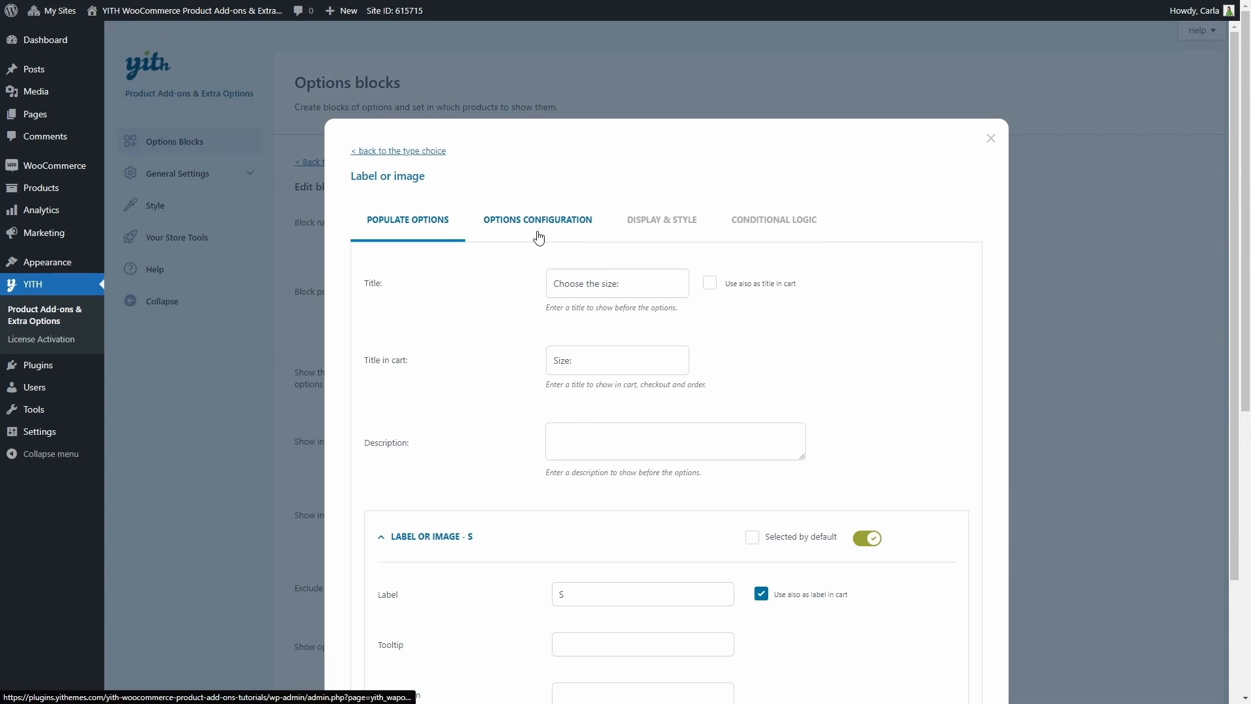
left_click(539, 221)
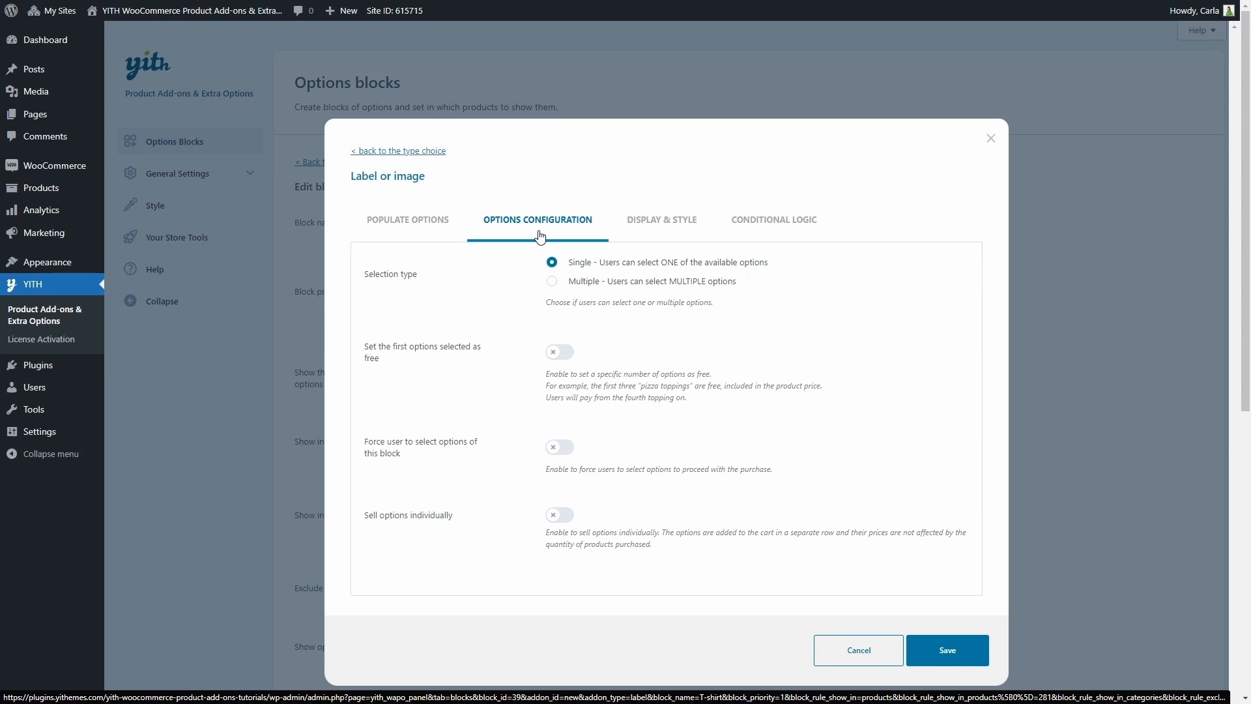
left_click(567, 449)
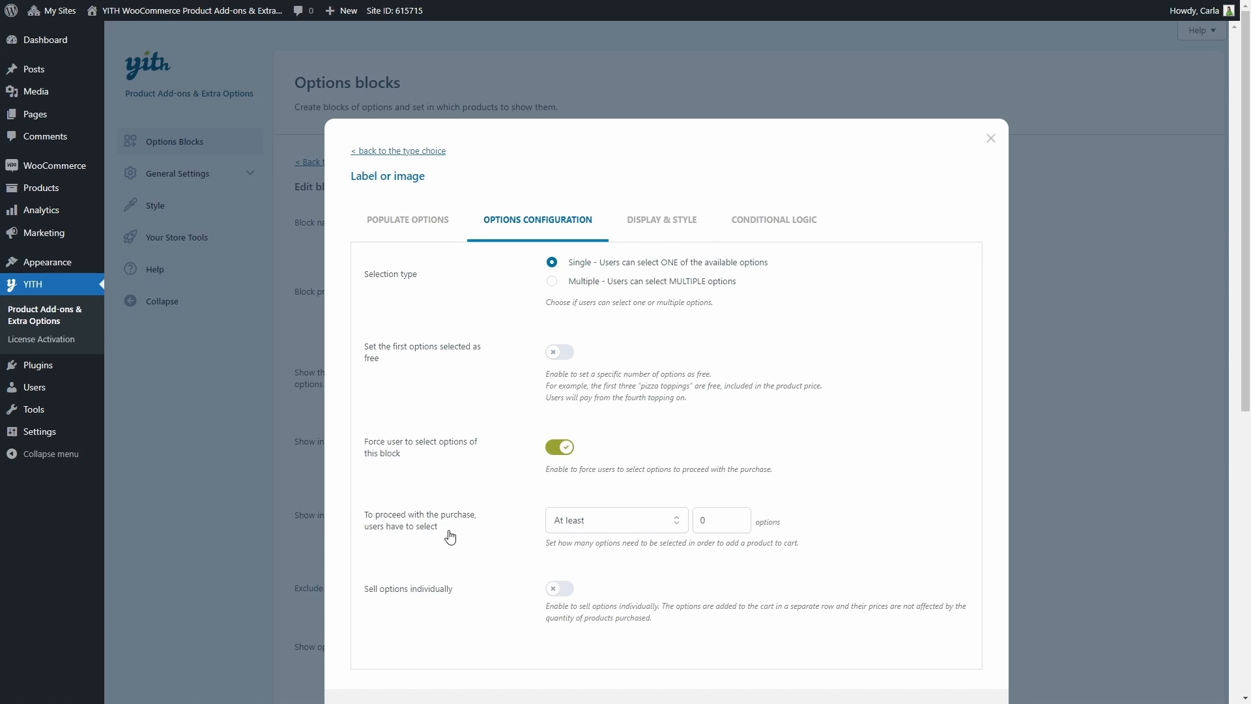
double_click(698, 522)
type("1")
Step: Display the size options 4 per row in a grid with a reduced options width, and save the option
left_click(676, 239)
scroll(675, 239, "down", 3)
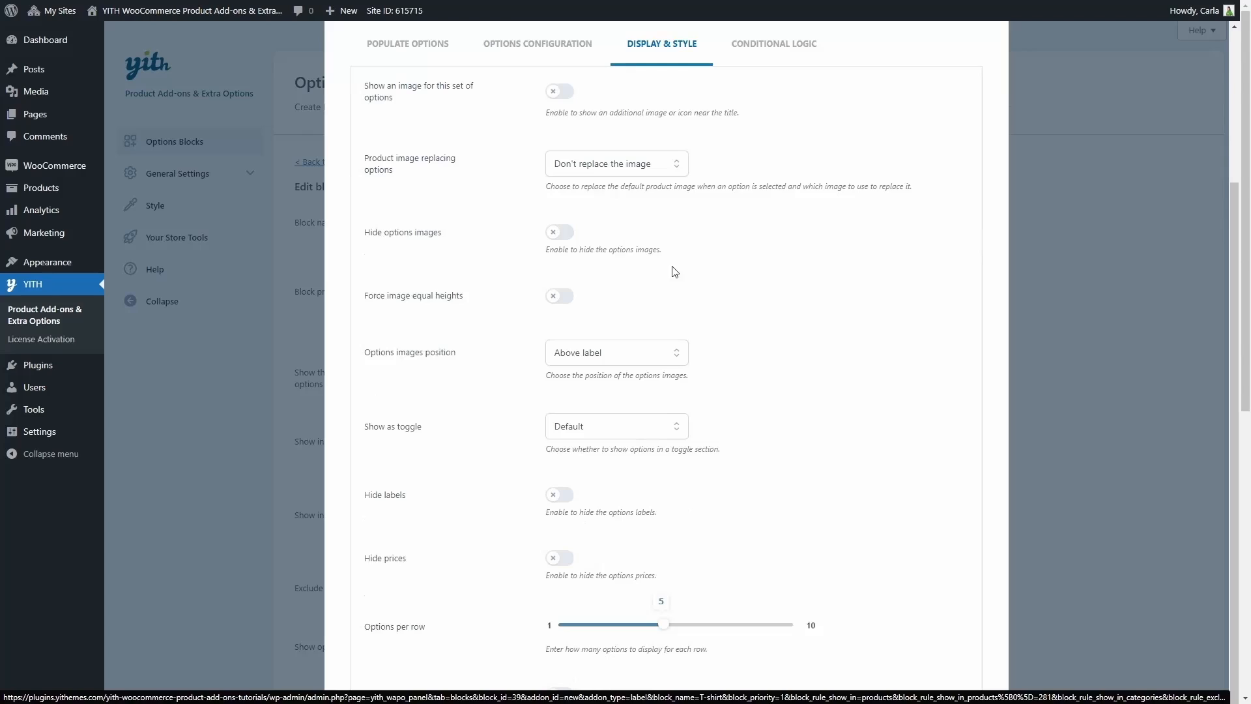
mouse_move(660, 627)
left_click_drag(660, 627, 642, 627)
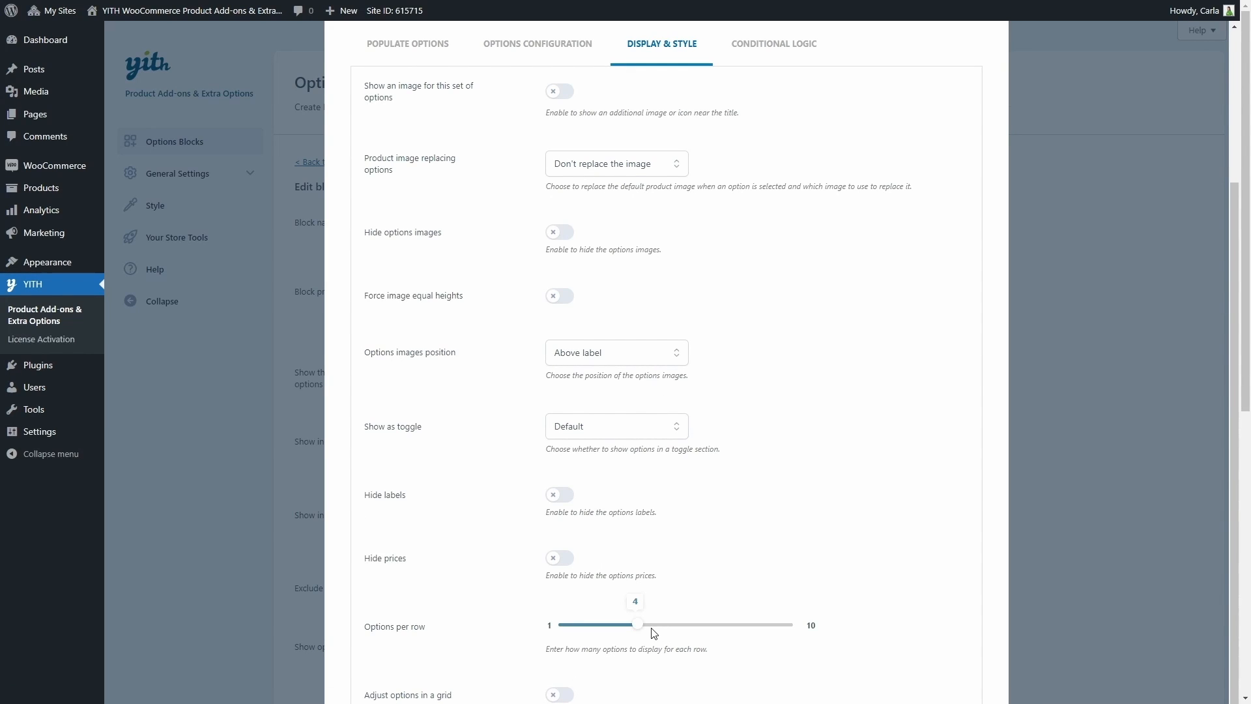
scroll(654, 632, "down", 4)
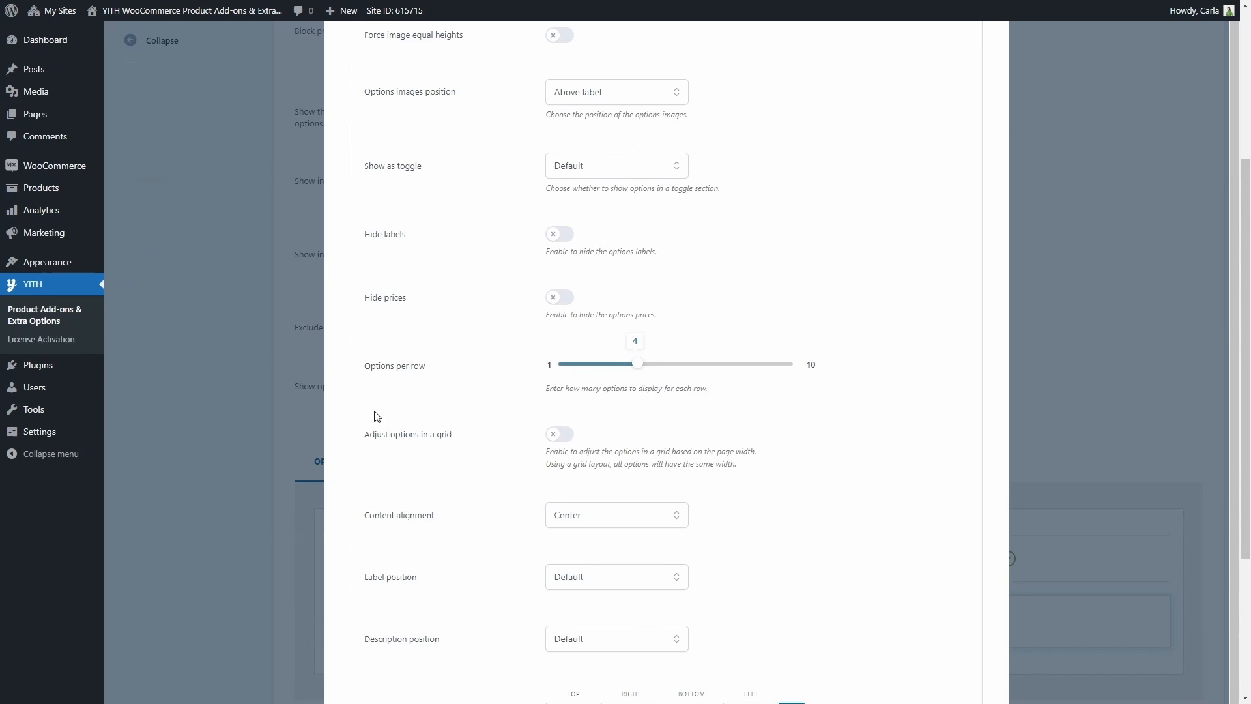
left_click(559, 434)
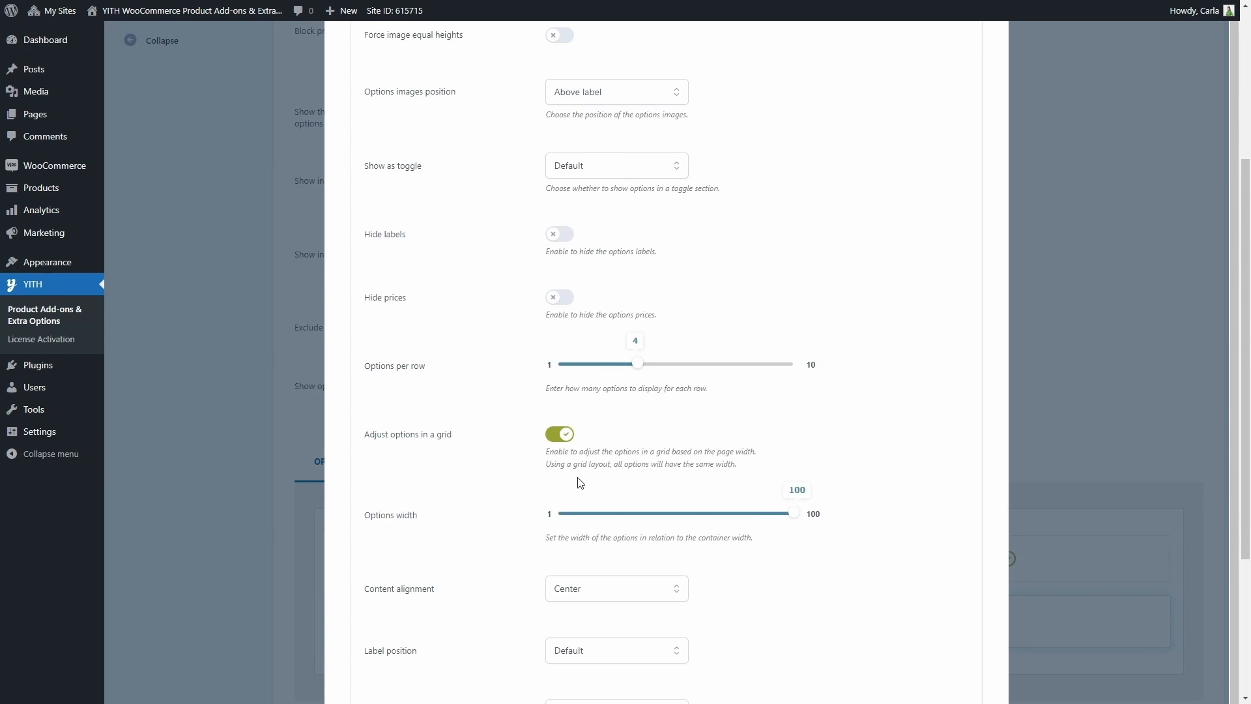
left_click_drag(786, 520, 629, 515)
scroll(591, 528, "down", 1)
scroll(592, 528, "down", 3)
left_click(953, 593)
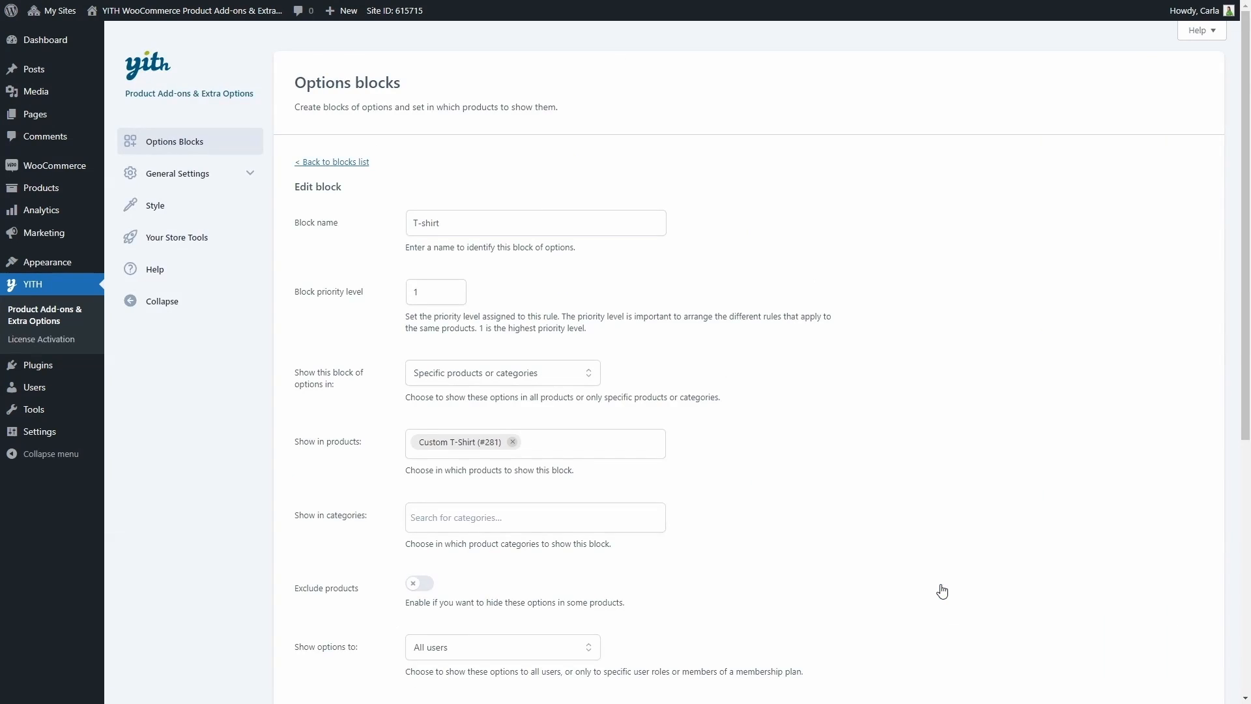
Step: Add a File upload option titled "Upload your logo" to the T-shirt block
scroll(942, 590, "down", 3)
scroll(943, 590, "down", 3)
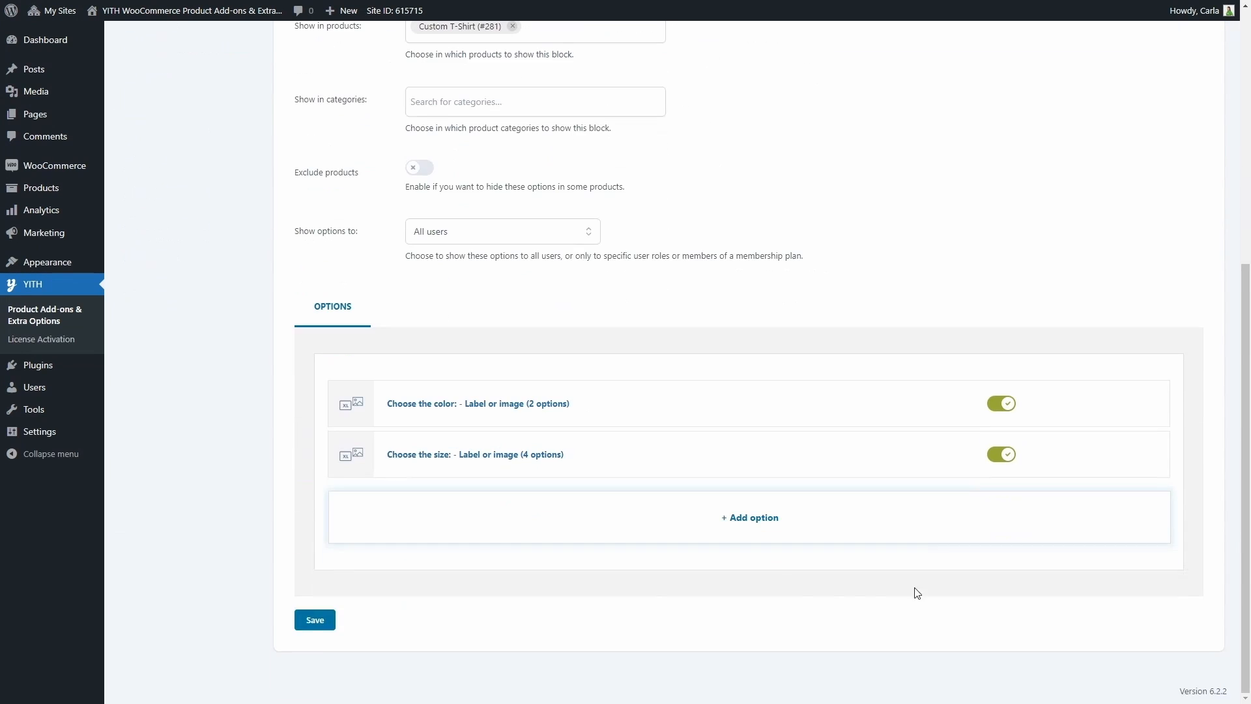
left_click(774, 534)
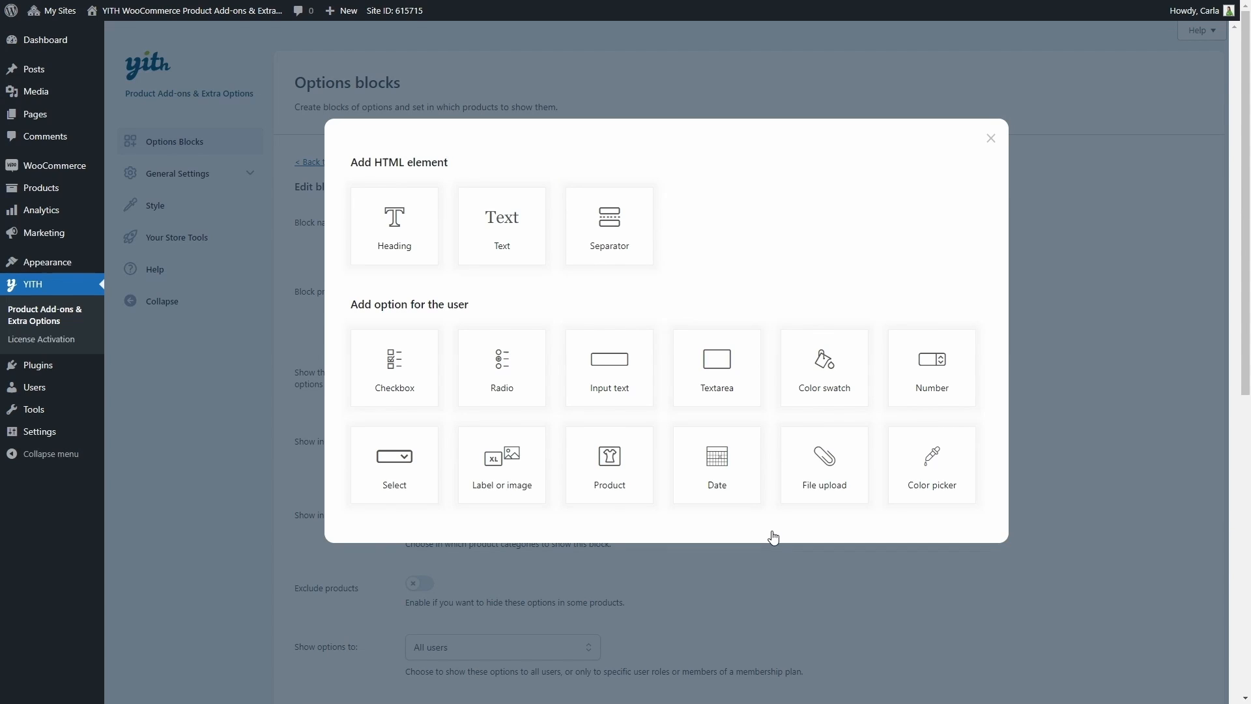
left_click(824, 475)
left_click(633, 274)
type("Upload your logo")
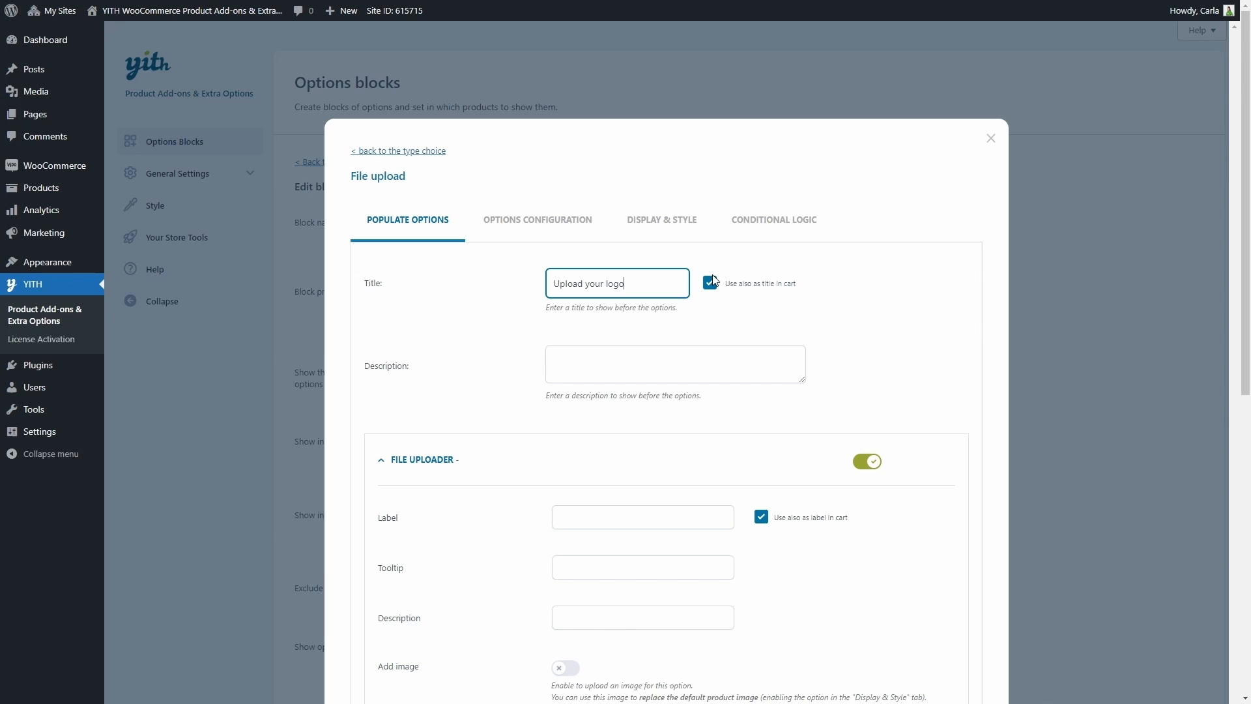
Step: Label the file uploader "Upload logo" and give it the description "Upload your logo to customize the T-shirt."
scroll(714, 281, "down", 3)
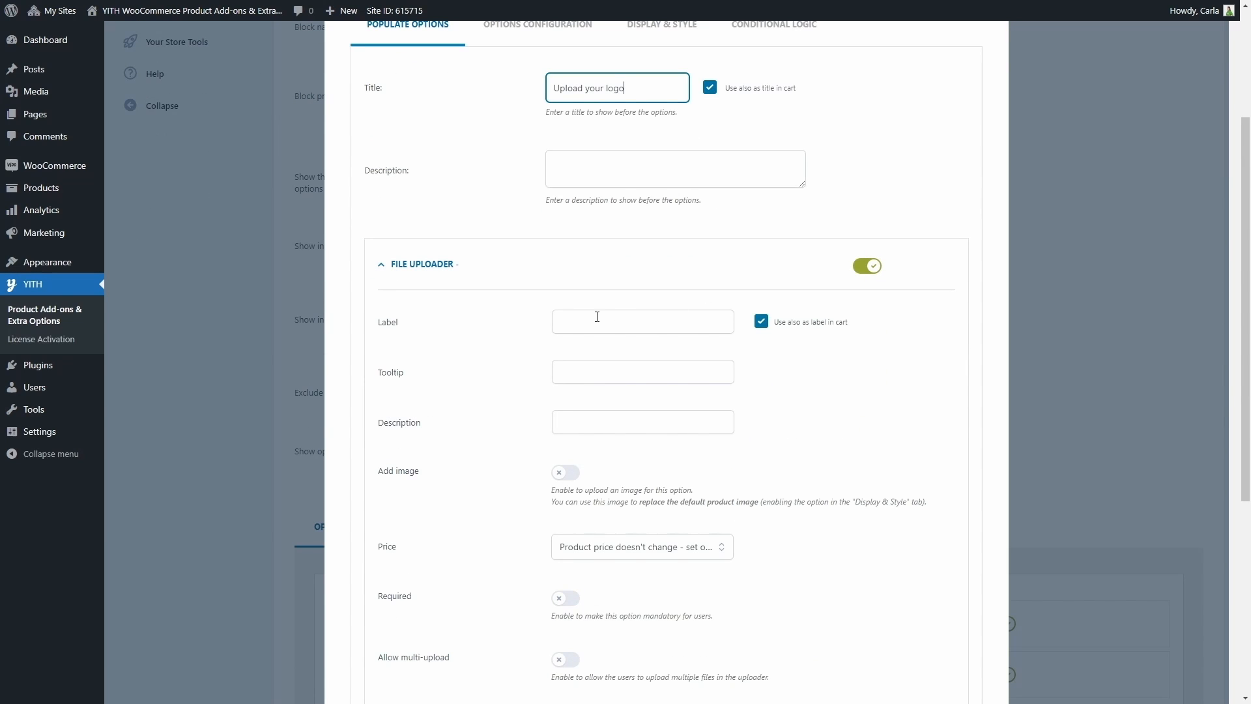
left_click(597, 317)
type("Upload logo")
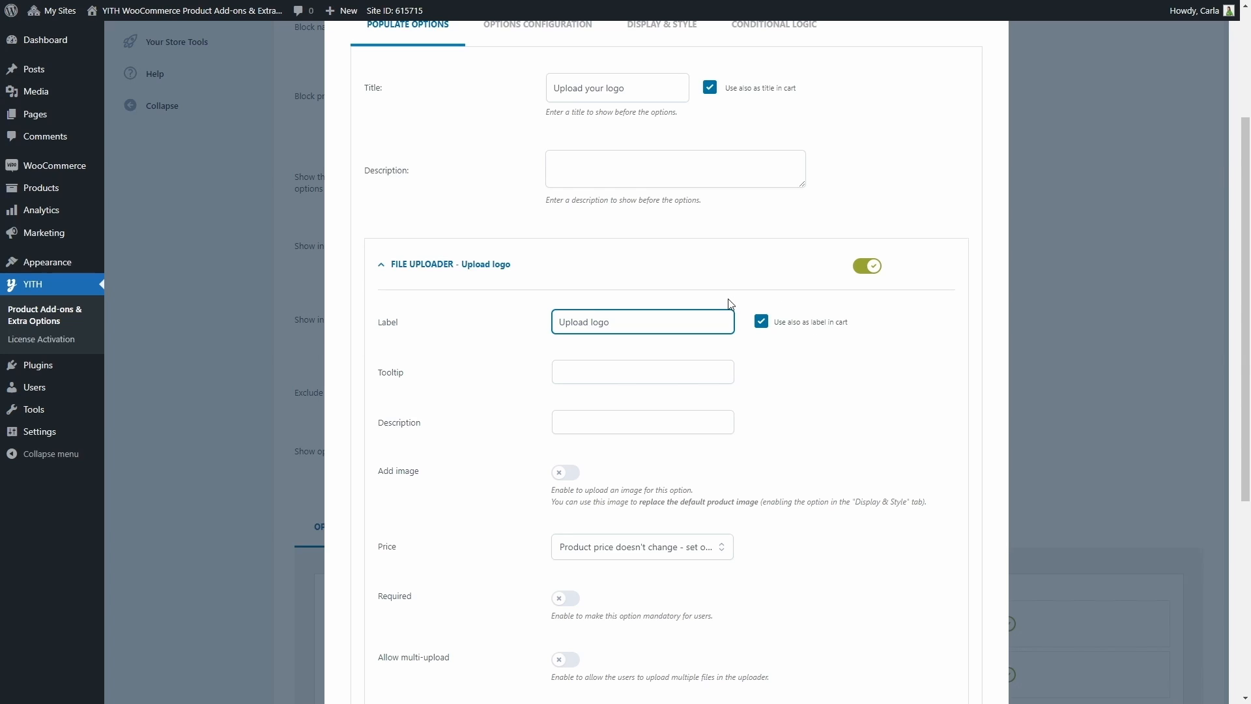
scroll(730, 304, "down", 1)
left_click(628, 349)
type("Upload your logo to customize the T-shirt.")
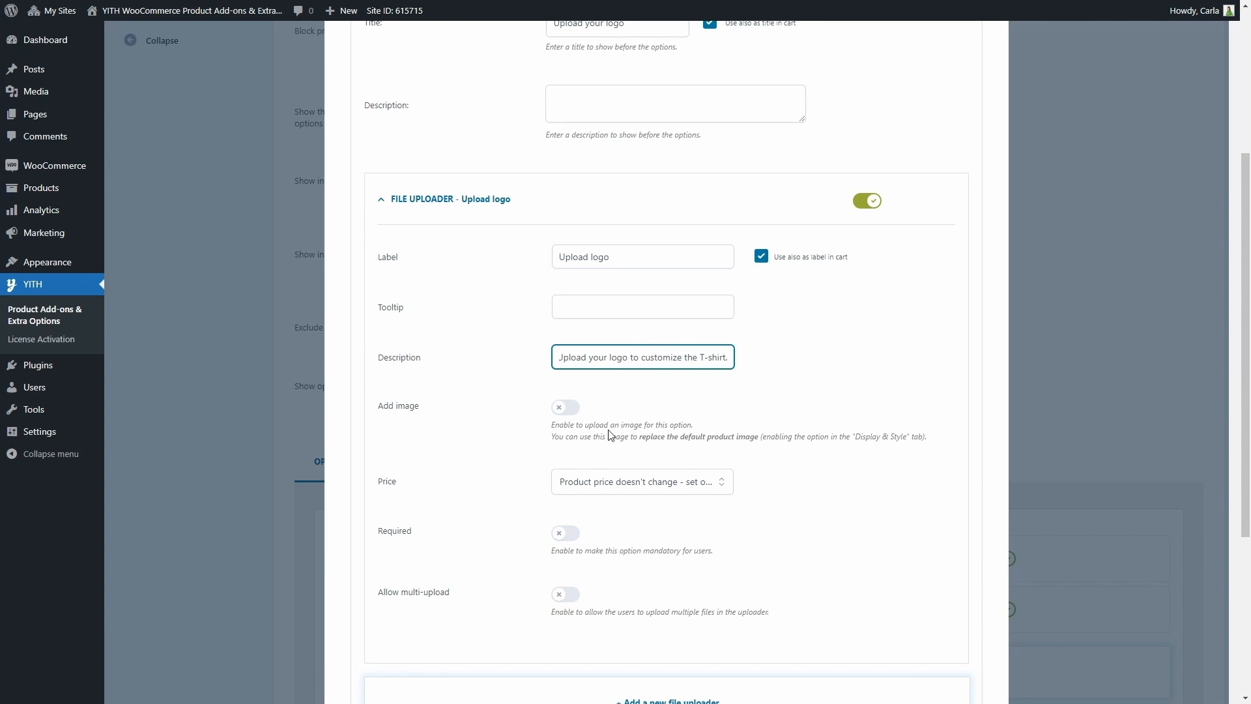
Step: Make the logo upload increase the product price by a regular fixed amount of 10, and briefly try the multi-upload setting
left_click(650, 493)
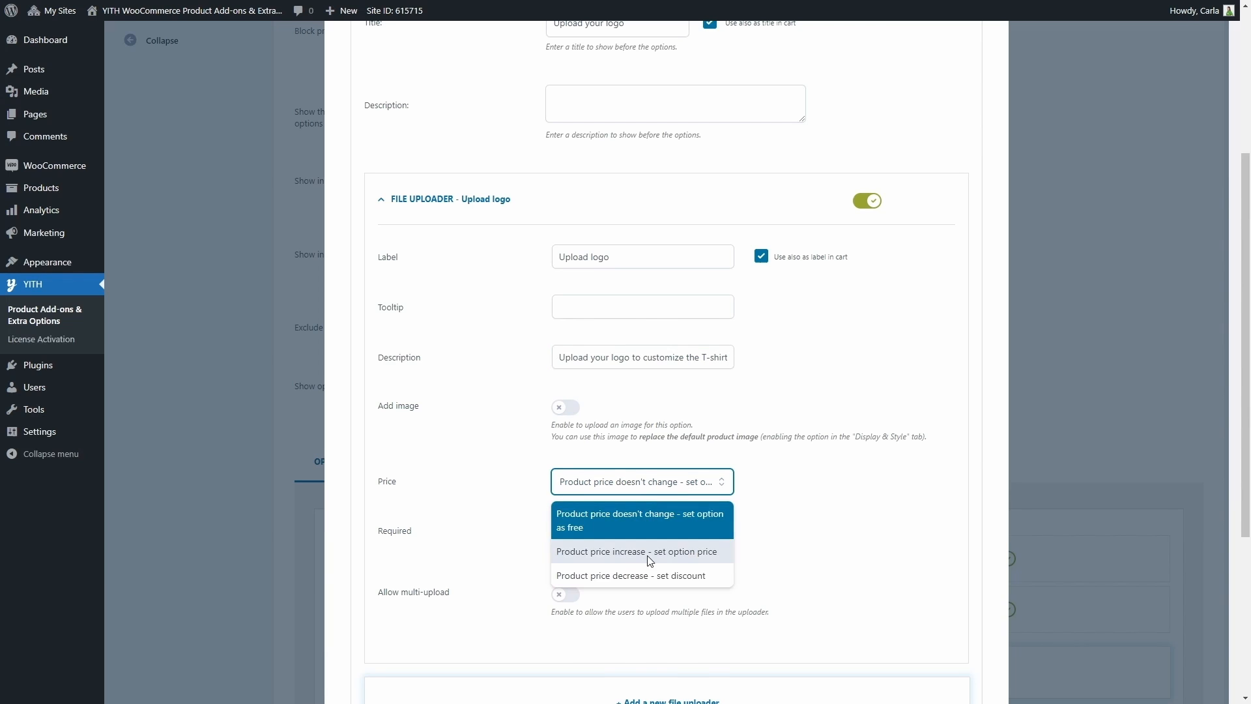
left_click(649, 554)
left_click(583, 532)
type("10")
scroll(619, 574, "down", 2)
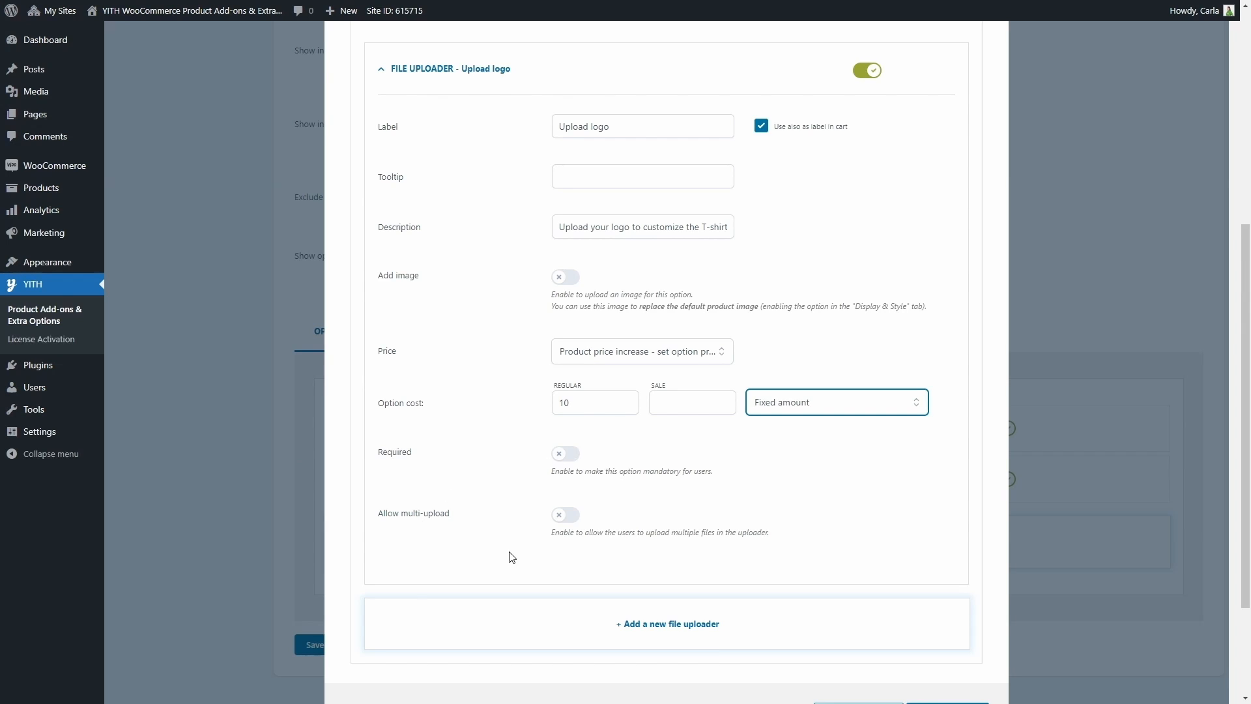
left_click(568, 516)
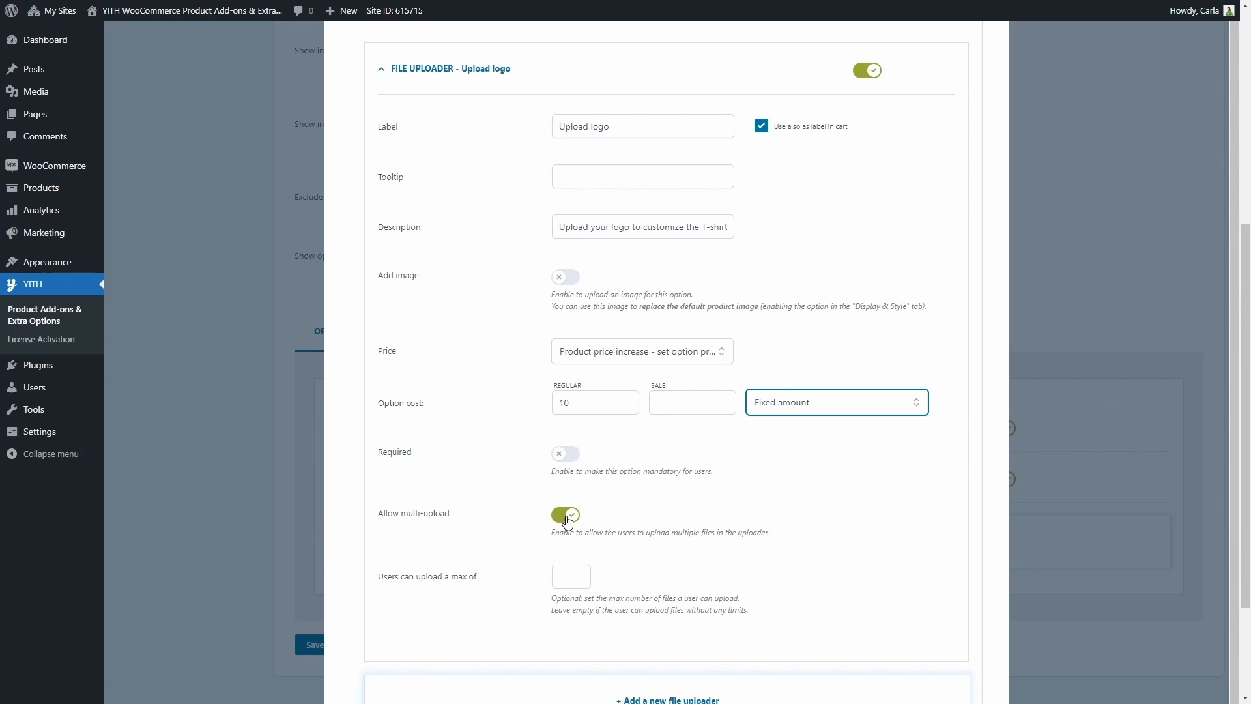
left_click(567, 516)
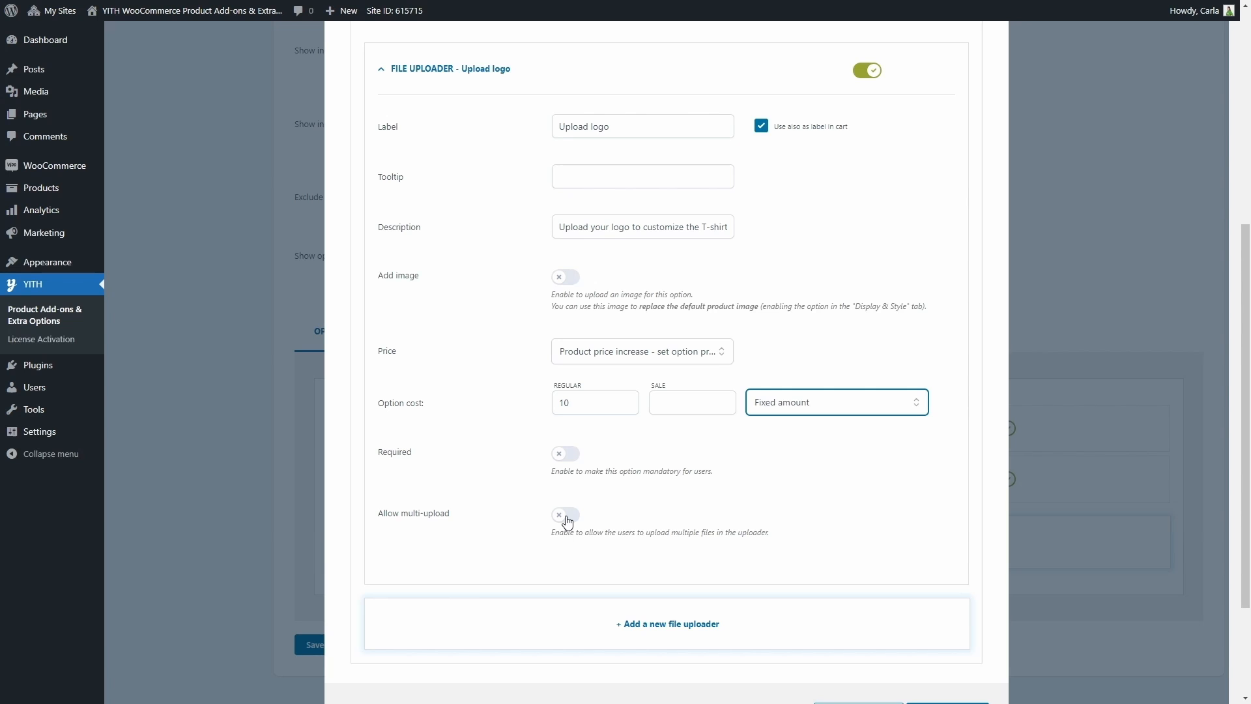
Step: Adjust the file upload option in a grid with an options width of 50, and save the option
scroll(567, 519, "up", 6)
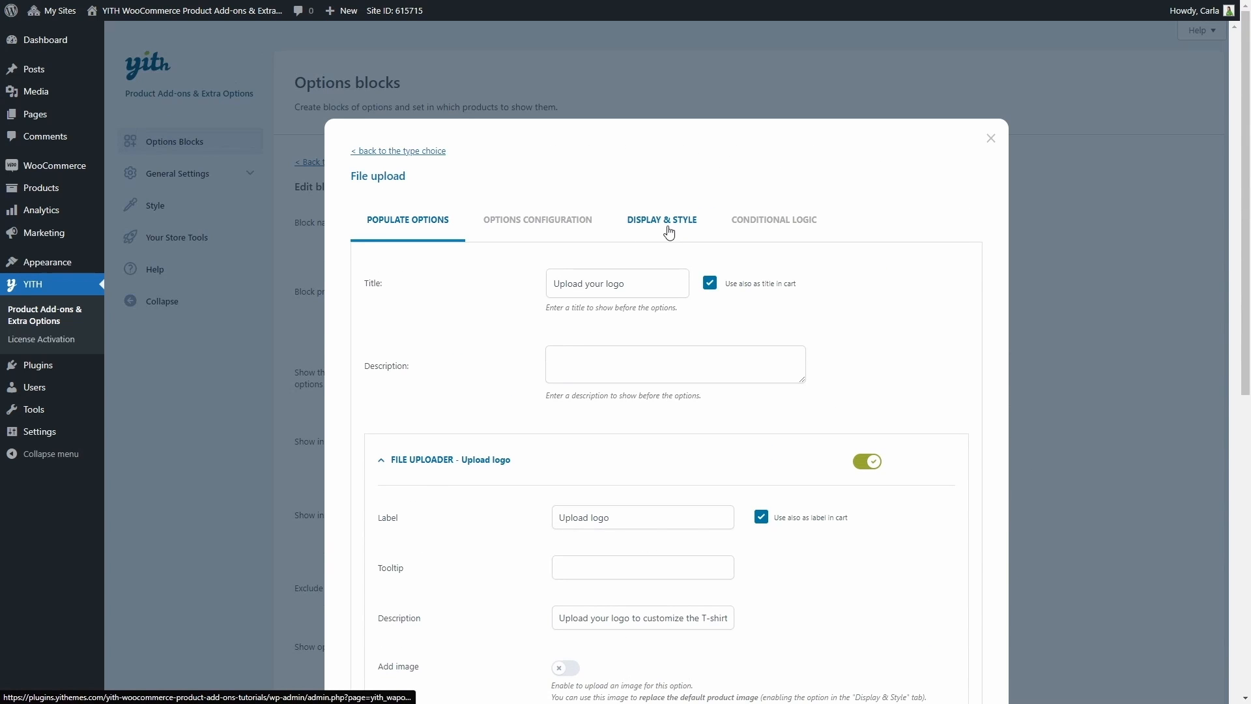
left_click(669, 232)
scroll(652, 260, "down", 7)
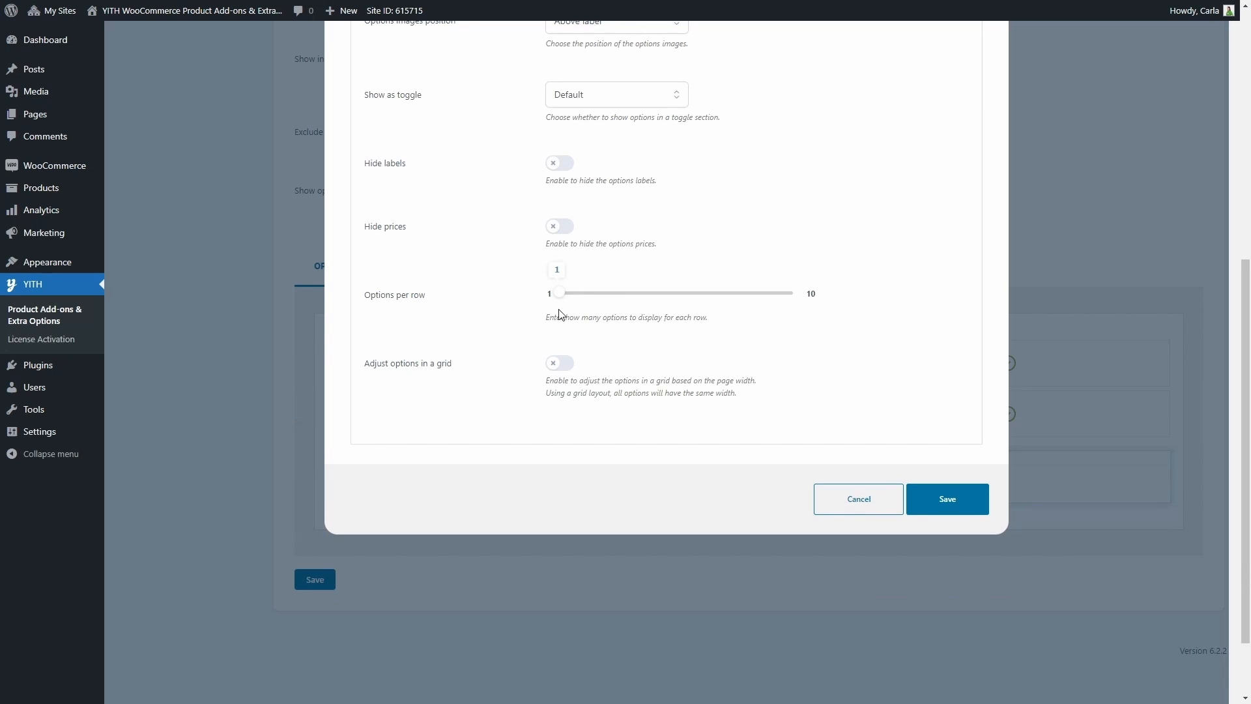
left_click(562, 365)
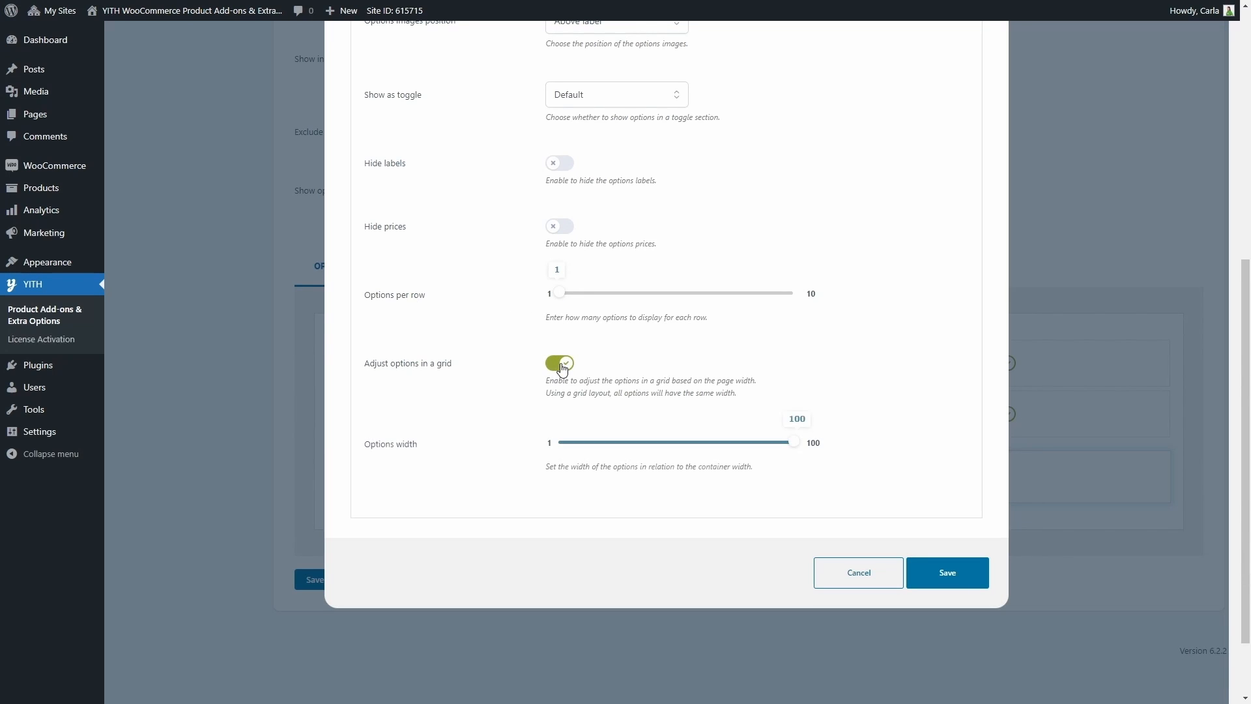
left_click_drag(793, 438, 676, 441)
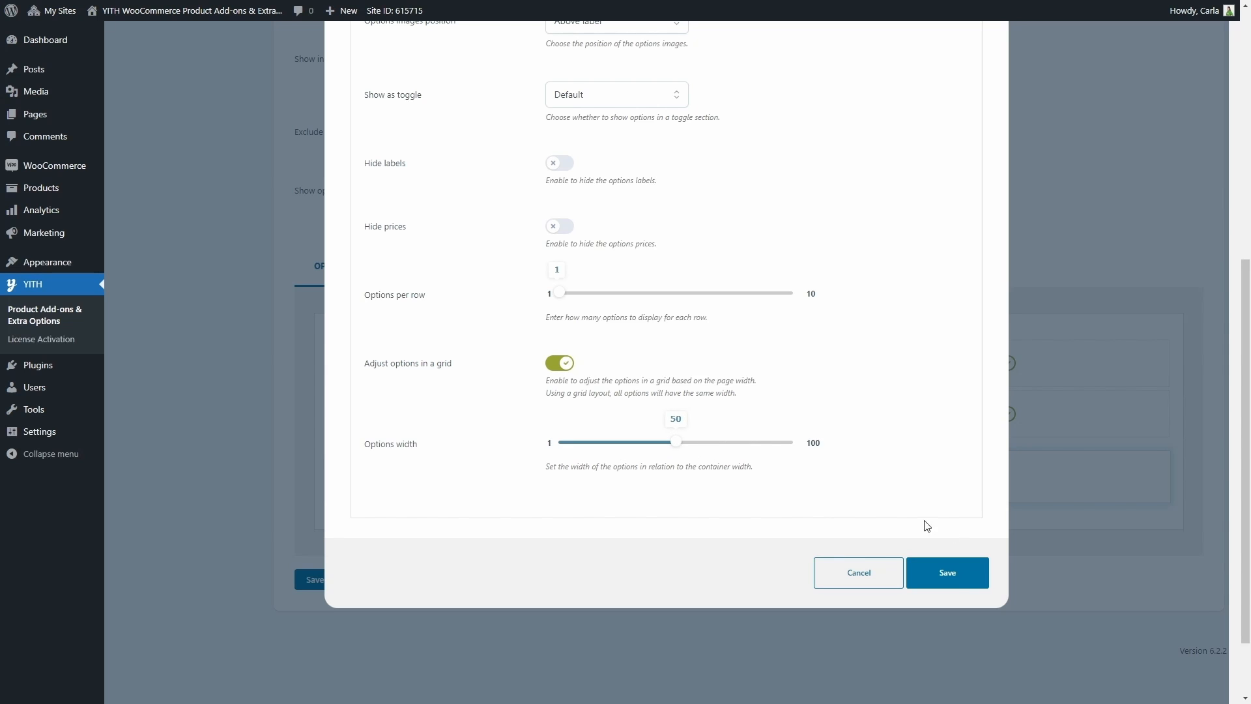
left_click(950, 585)
Step: Add an Input text option titled "Custom text" to the T-shirt block
scroll(948, 583, "down", 7)
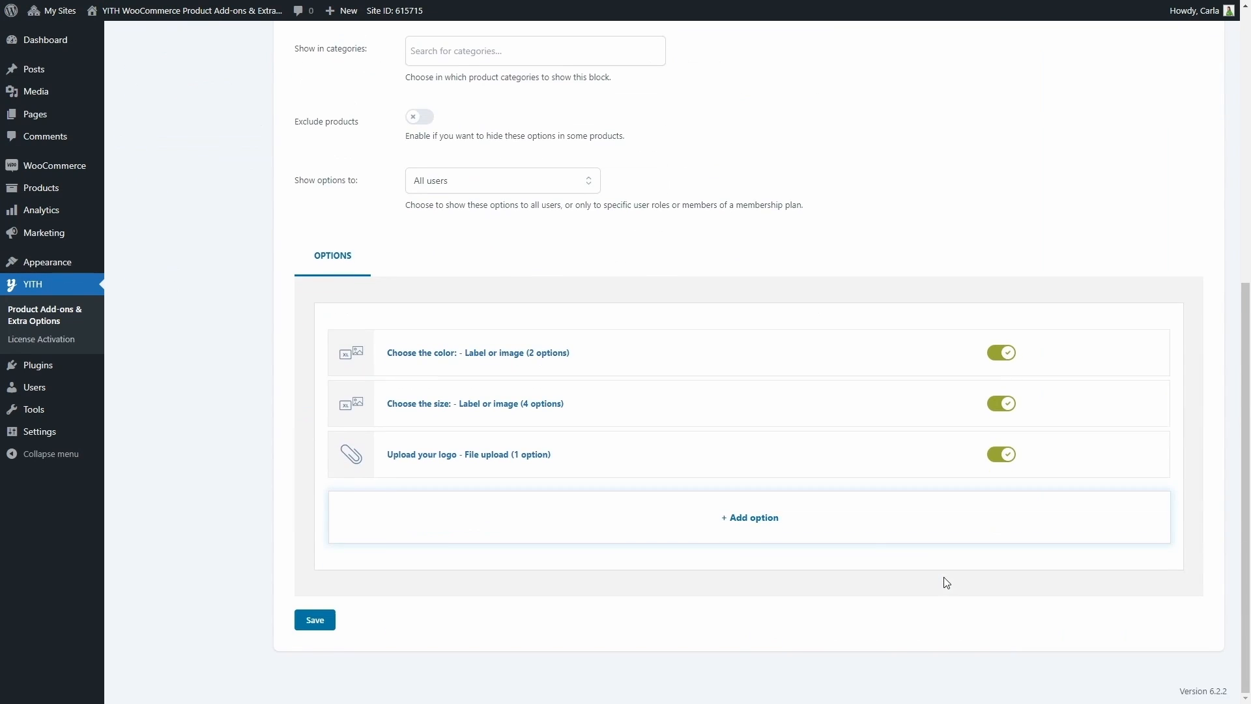
left_click(771, 519)
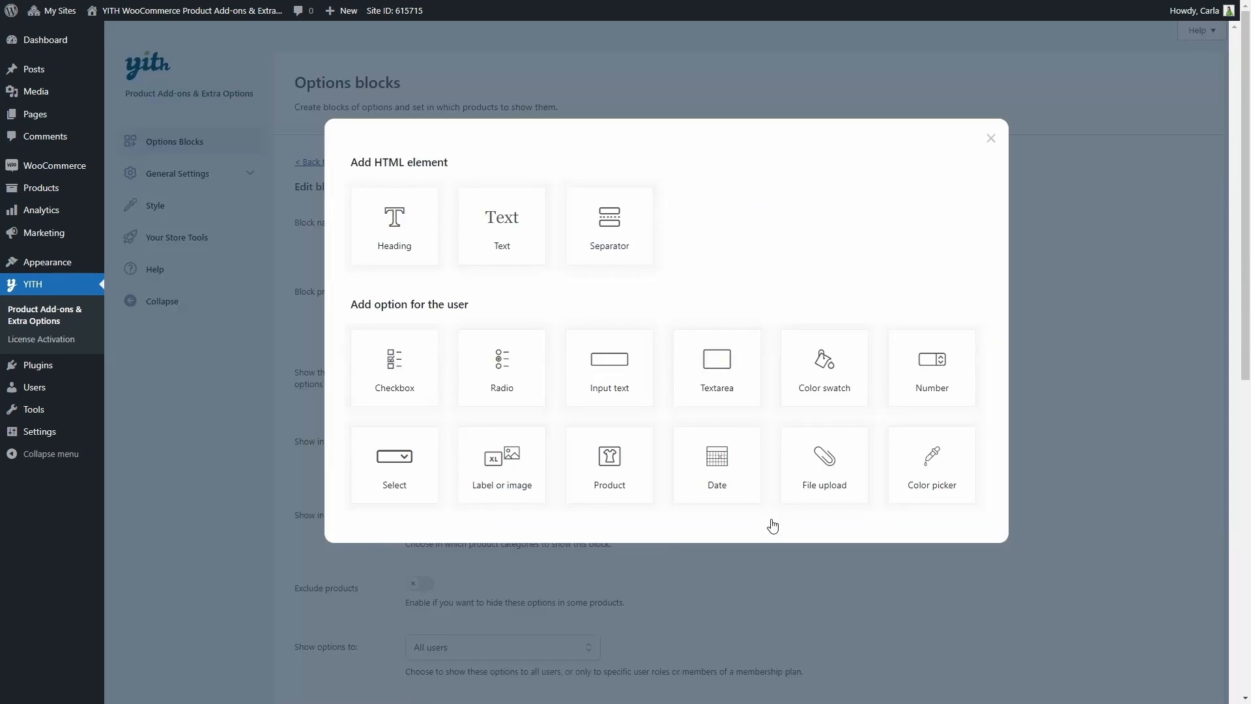
left_click(619, 381)
left_click(597, 286)
type("Custom text")
Step: Label the input field "Enter a custom text" and give it the description "Here you can enter a short text"
scroll(704, 300, "down", 3)
left_click(583, 316)
type("Enter a custom text")
scroll(613, 274, "down", 2)
left_click(598, 339)
type("Here you can enter a short text")
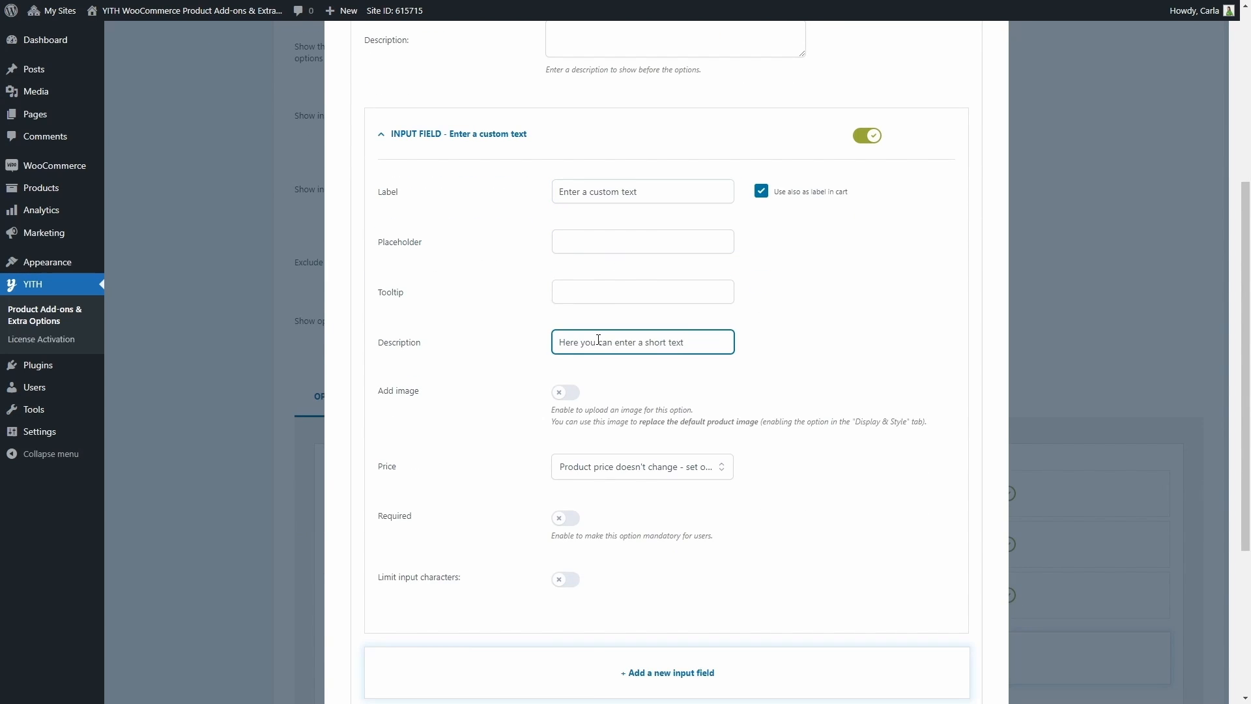
Step: Limit the custom text input to a maximum of 20 characters
scroll(598, 340, "down", 2)
scroll(598, 345, "down", 1)
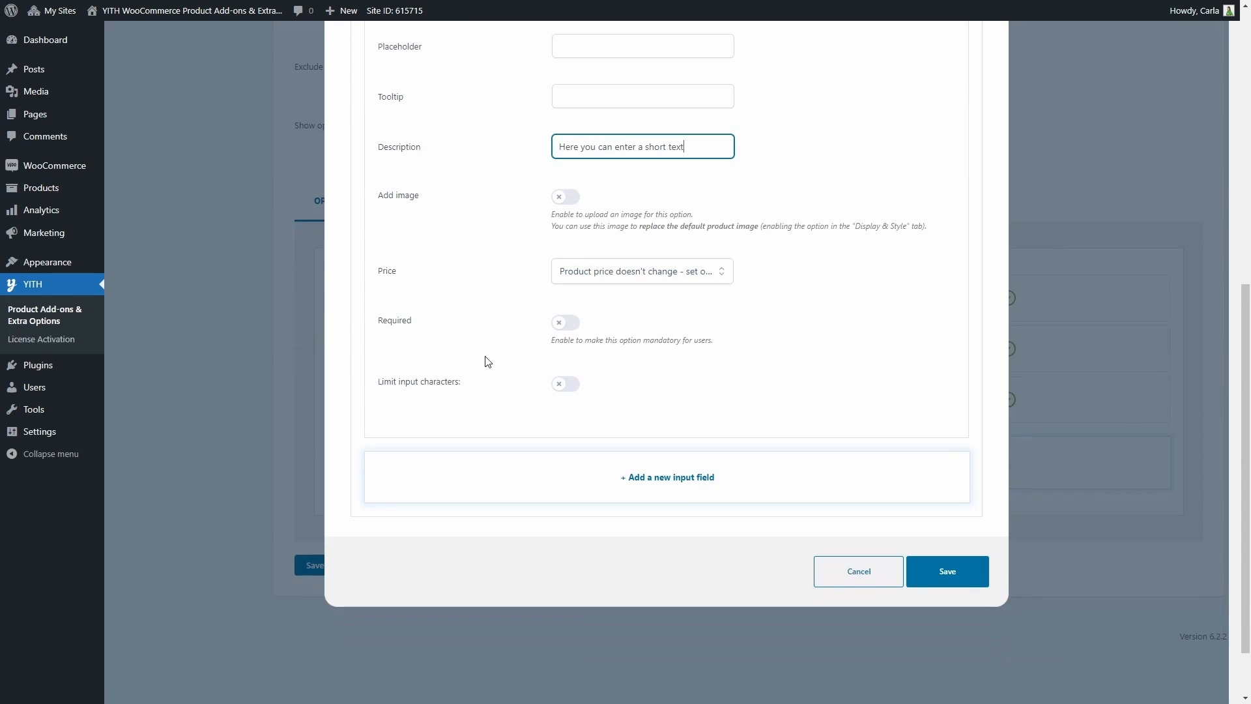
left_click(563, 386)
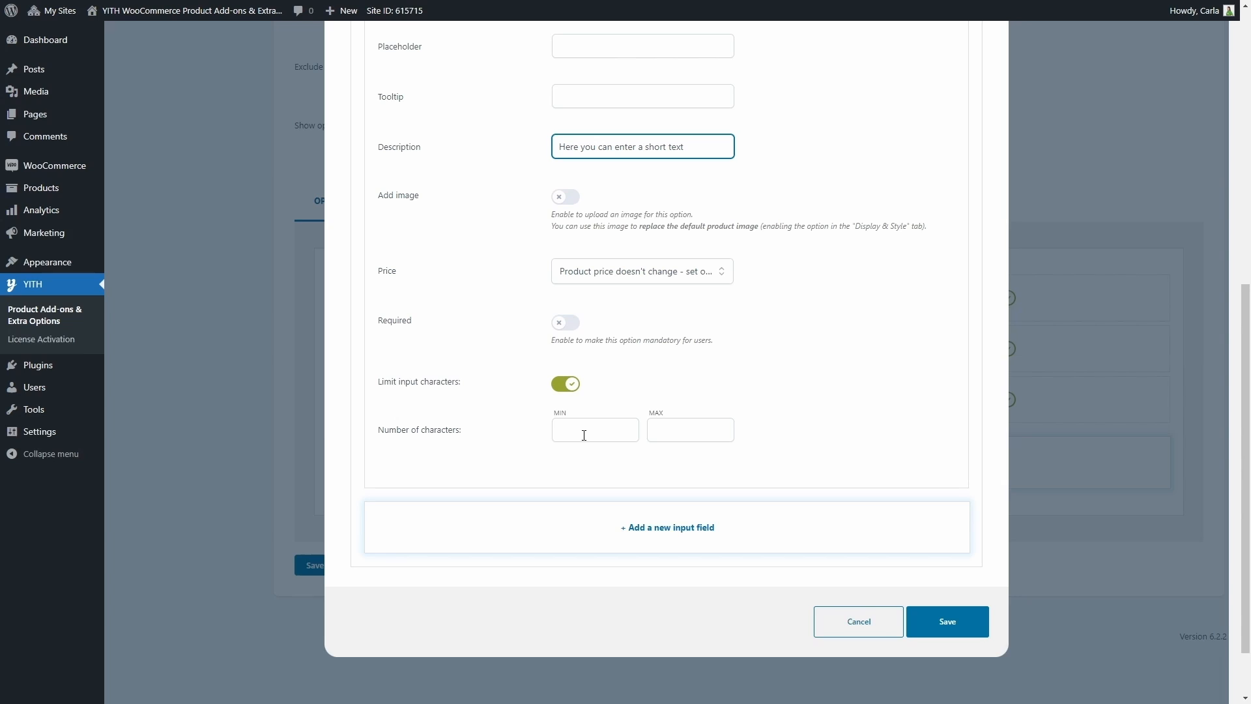
left_click(681, 427)
type("20")
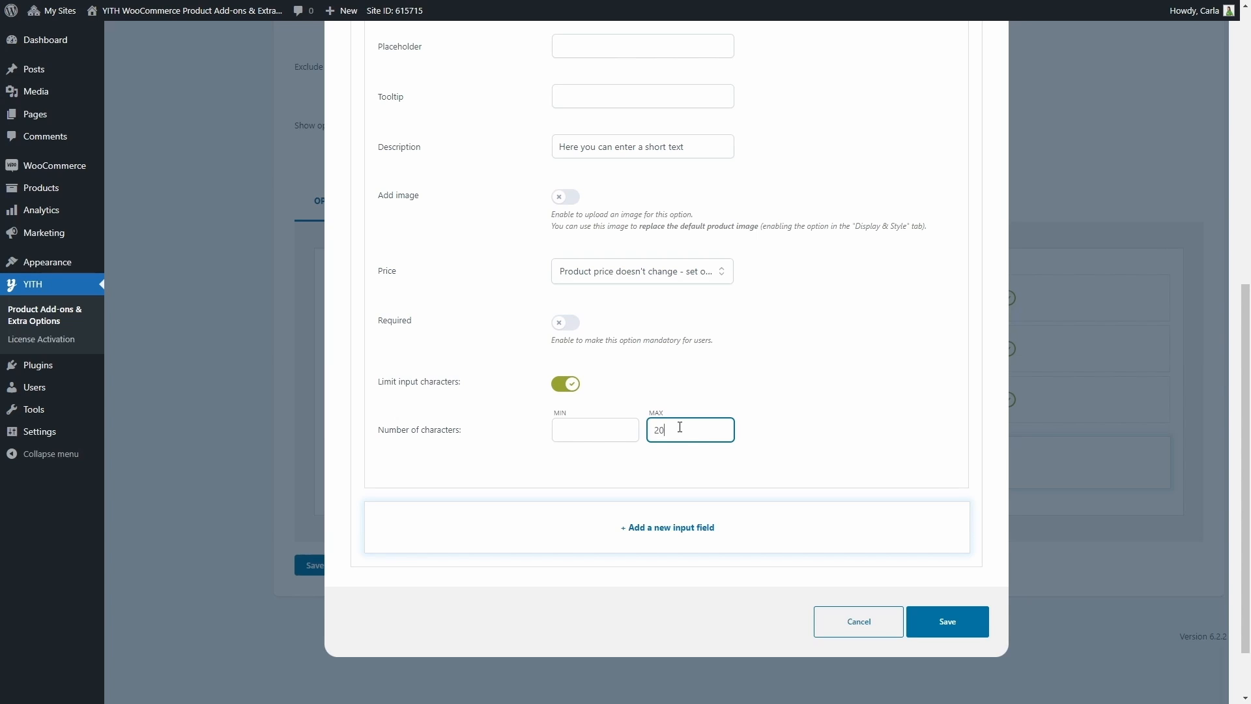
Step: Make the custom text increase the product price by a regular fixed amount of 5
left_click(629, 279)
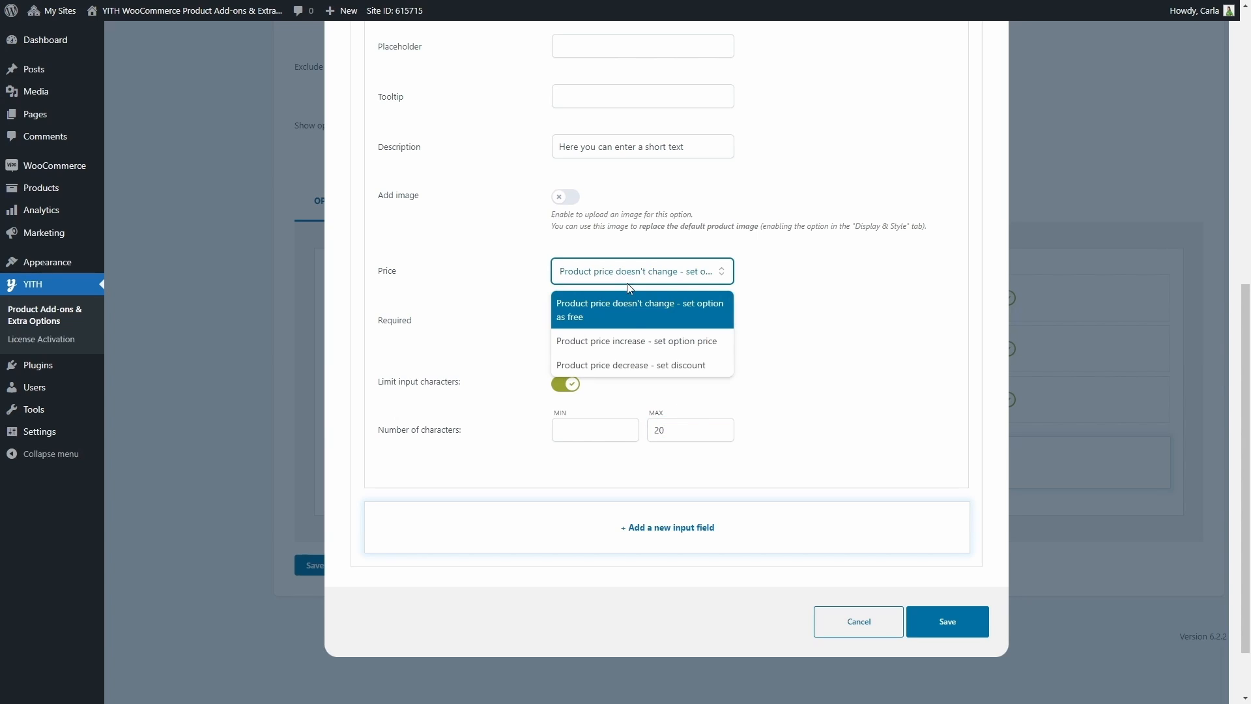
left_click(642, 347)
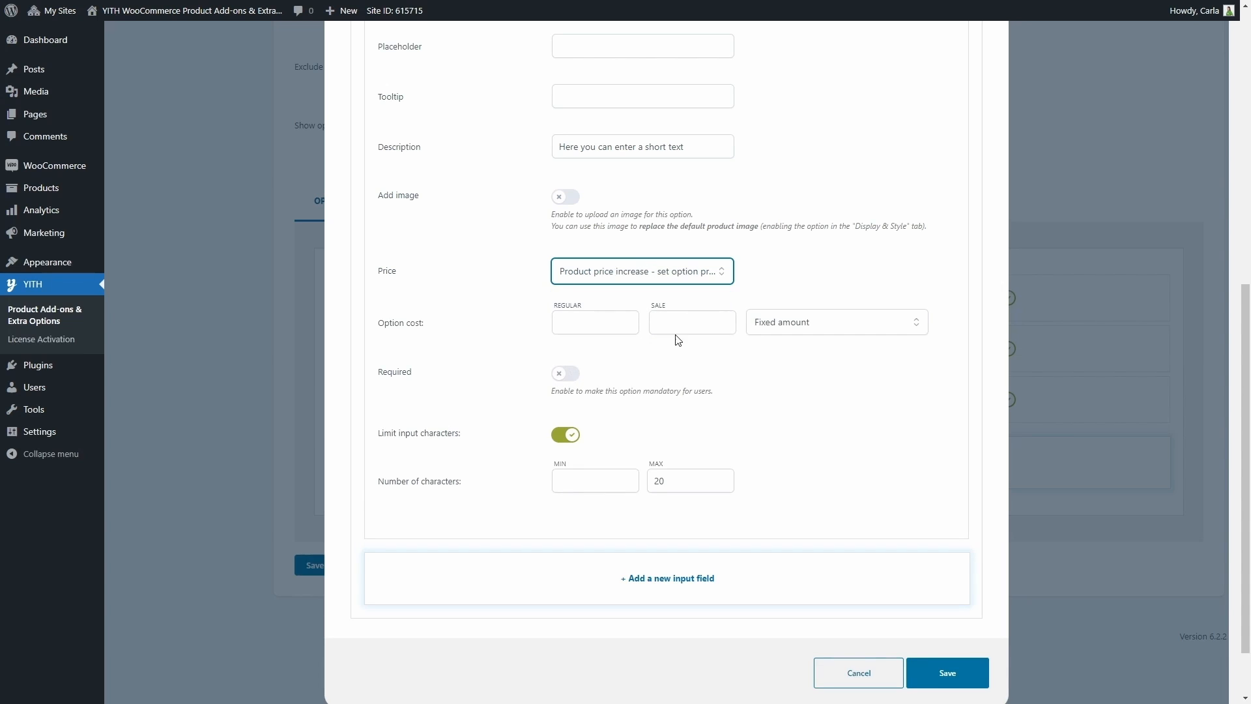
left_click(597, 322)
left_click(599, 353)
Step: Adjust the custom text option in a grid with an options width of 50, and save both the option and the block
scroll(583, 351, "up", 6)
scroll(579, 346, "up", 2)
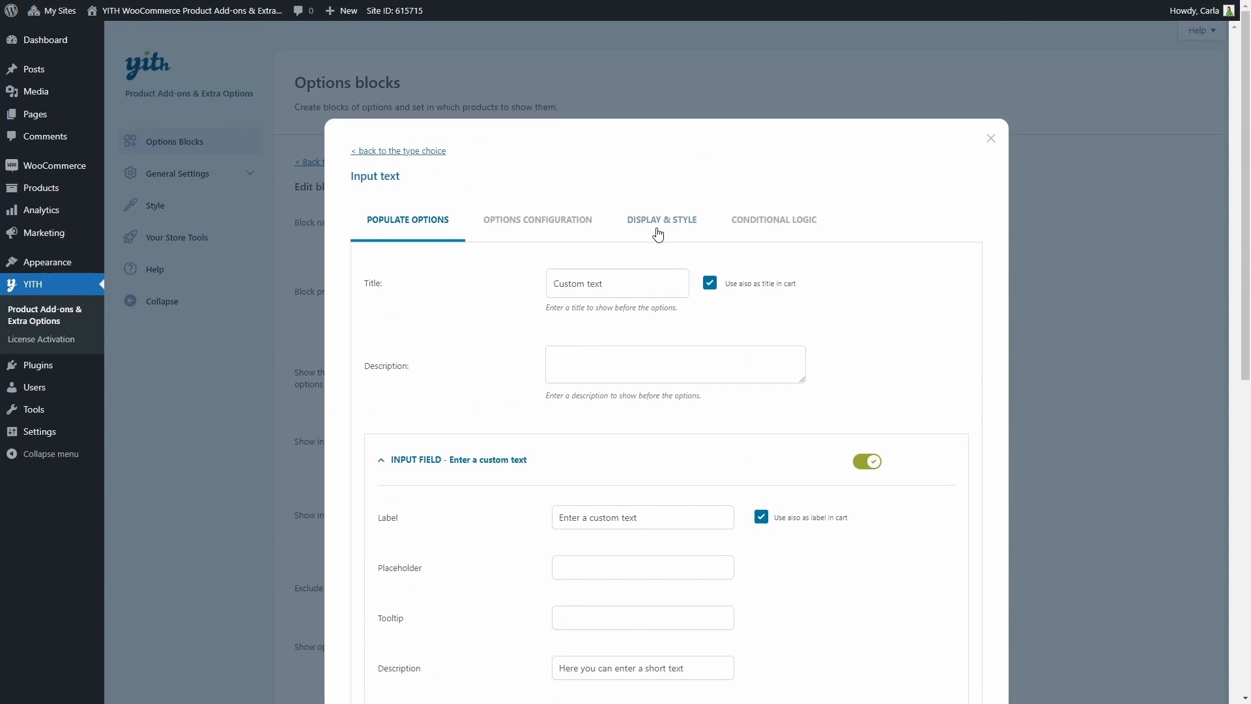
left_click(657, 222)
scroll(650, 268, "down", 7)
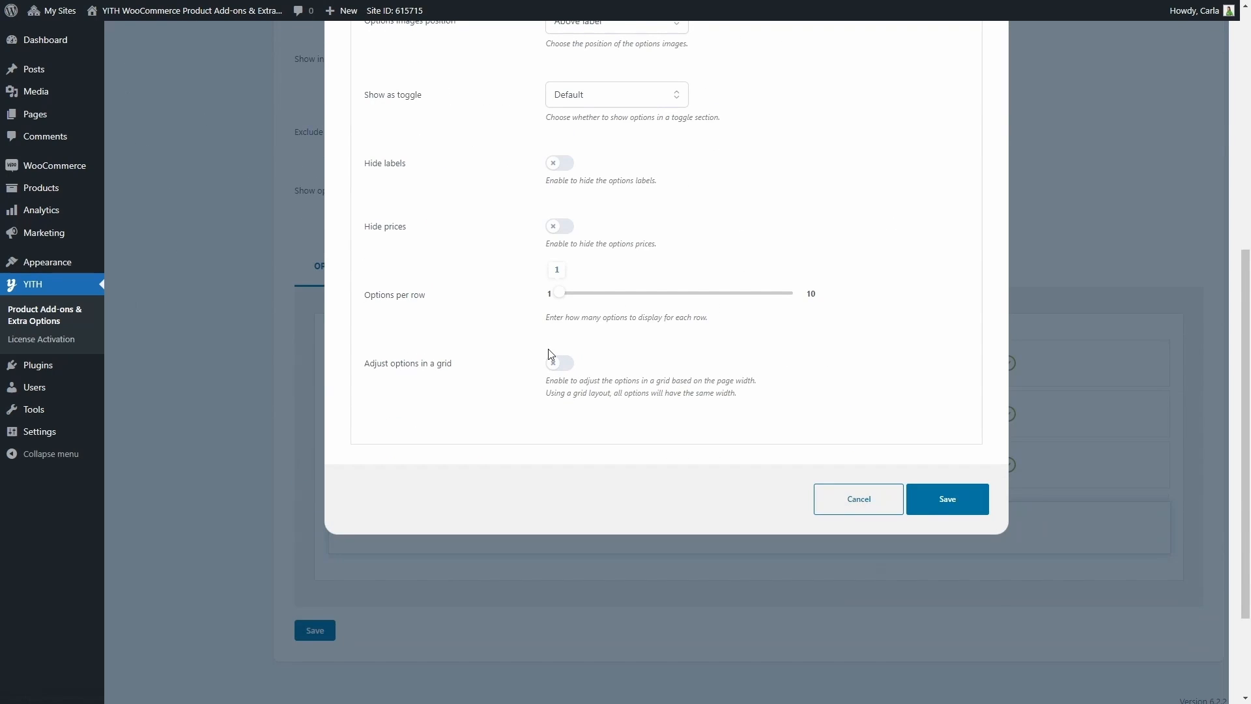
left_click(558, 364)
left_click_drag(794, 442, 676, 441)
left_click(938, 583)
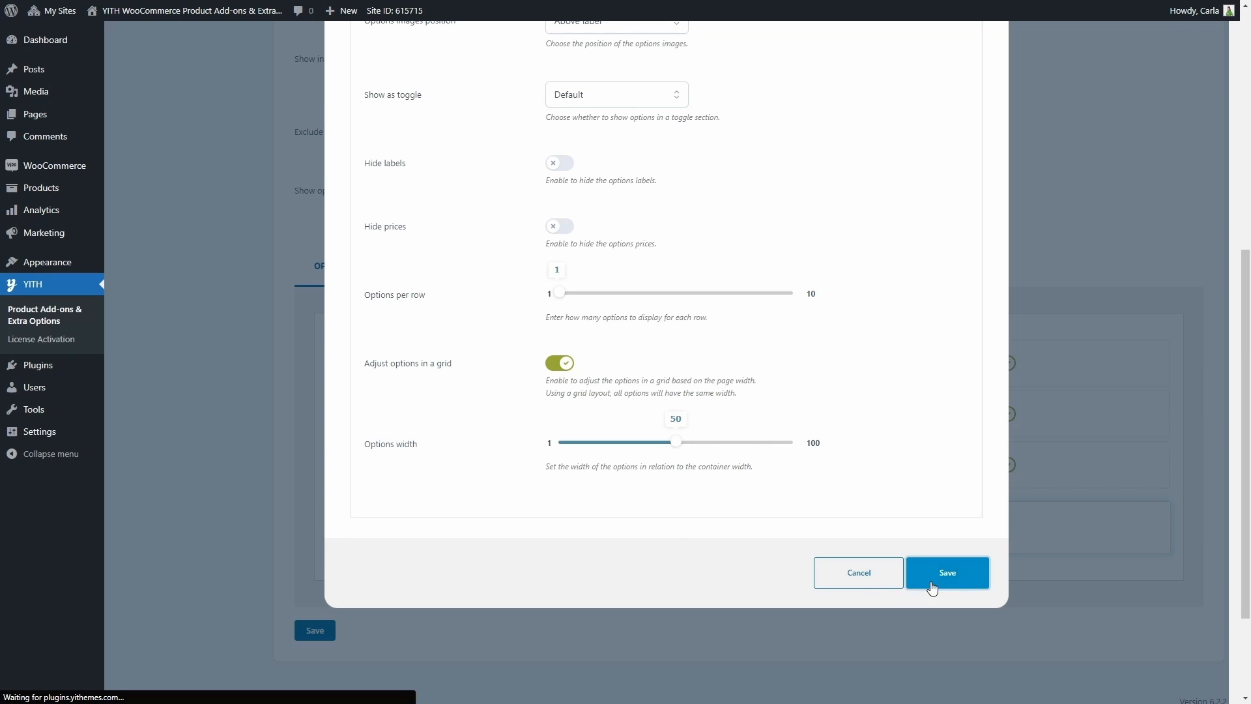
left_click(327, 625)
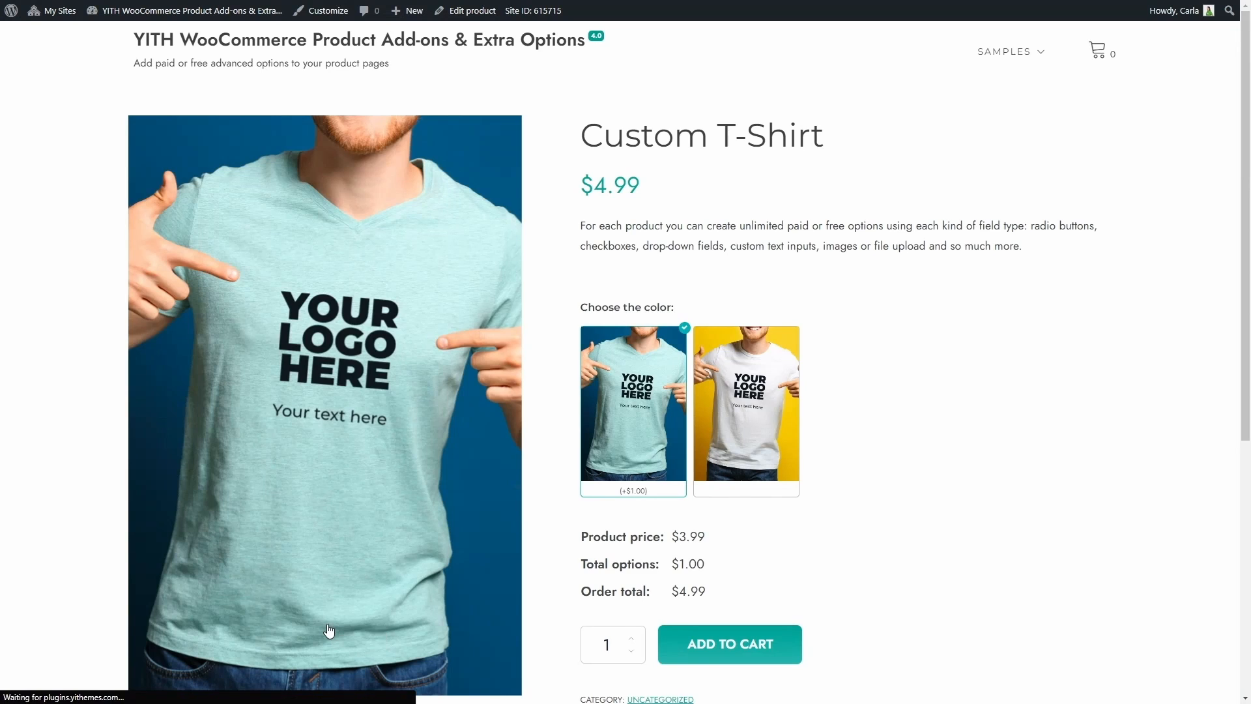
Step: Select the light blue color on the Custom T-Shirt product page and review the size, logo upload and custom text options
scroll(891, 496, "down", 3)
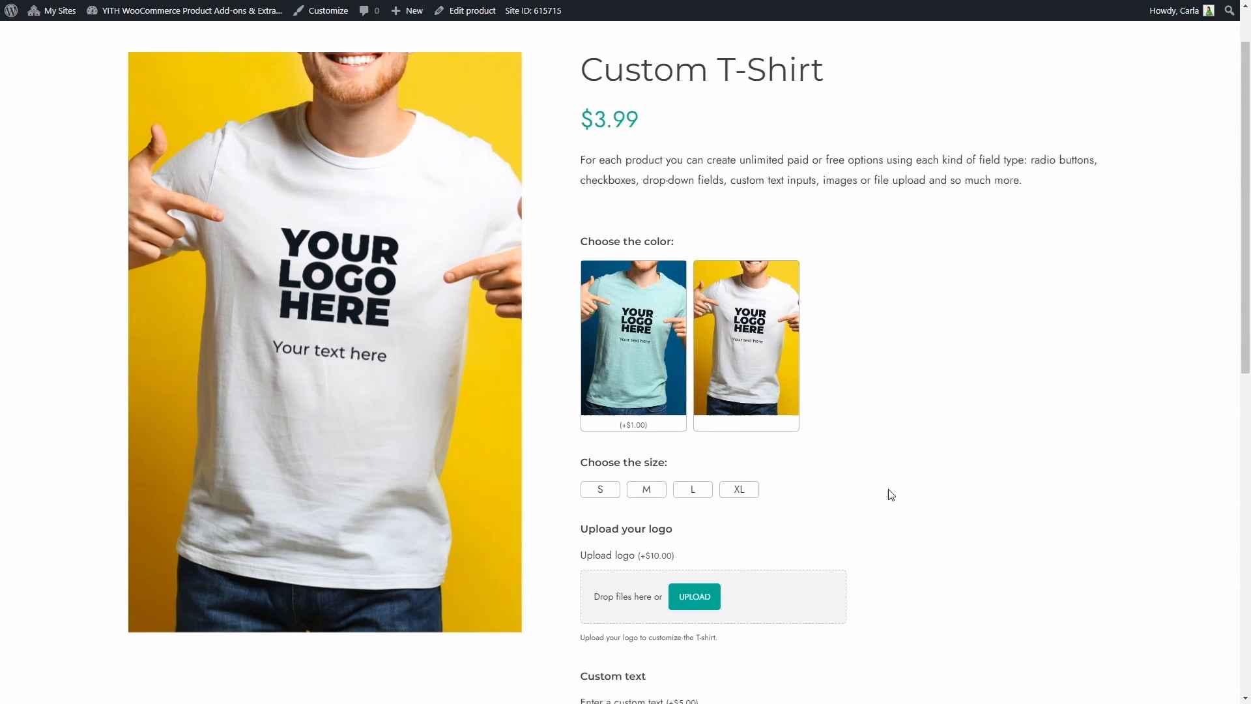
scroll(891, 497, "up", 3)
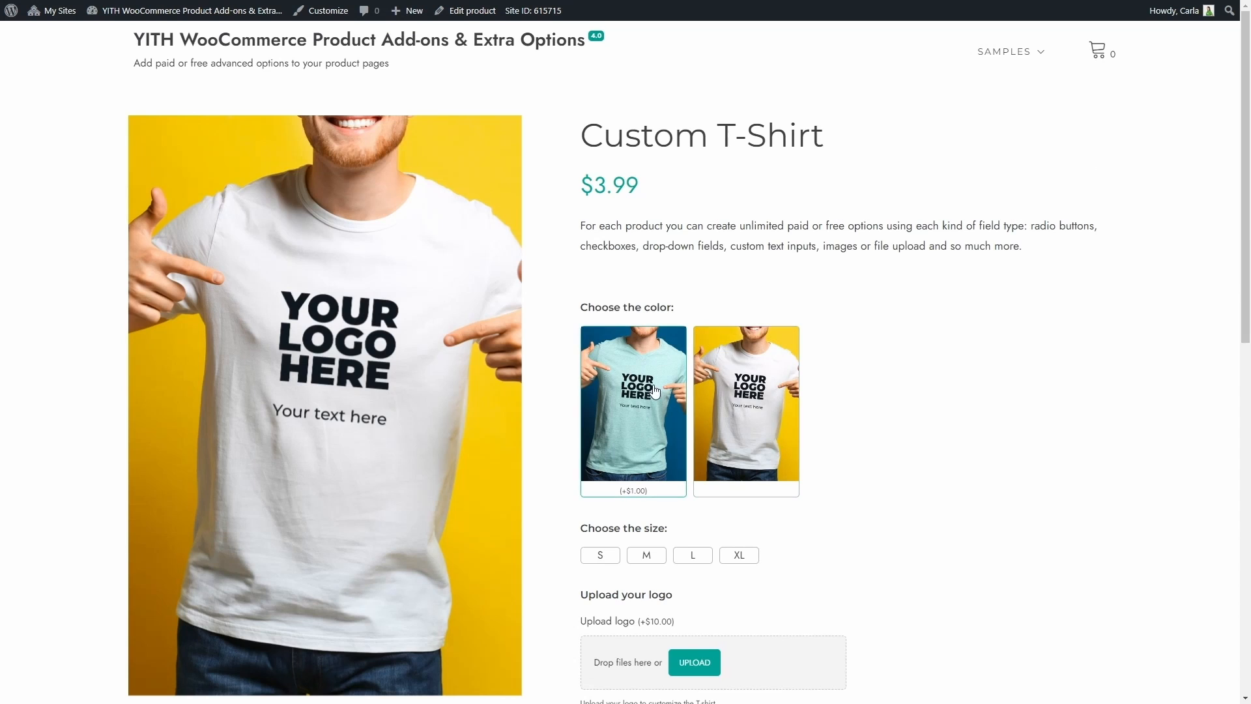
scroll(642, 387, "down", 1)
left_click(656, 327)
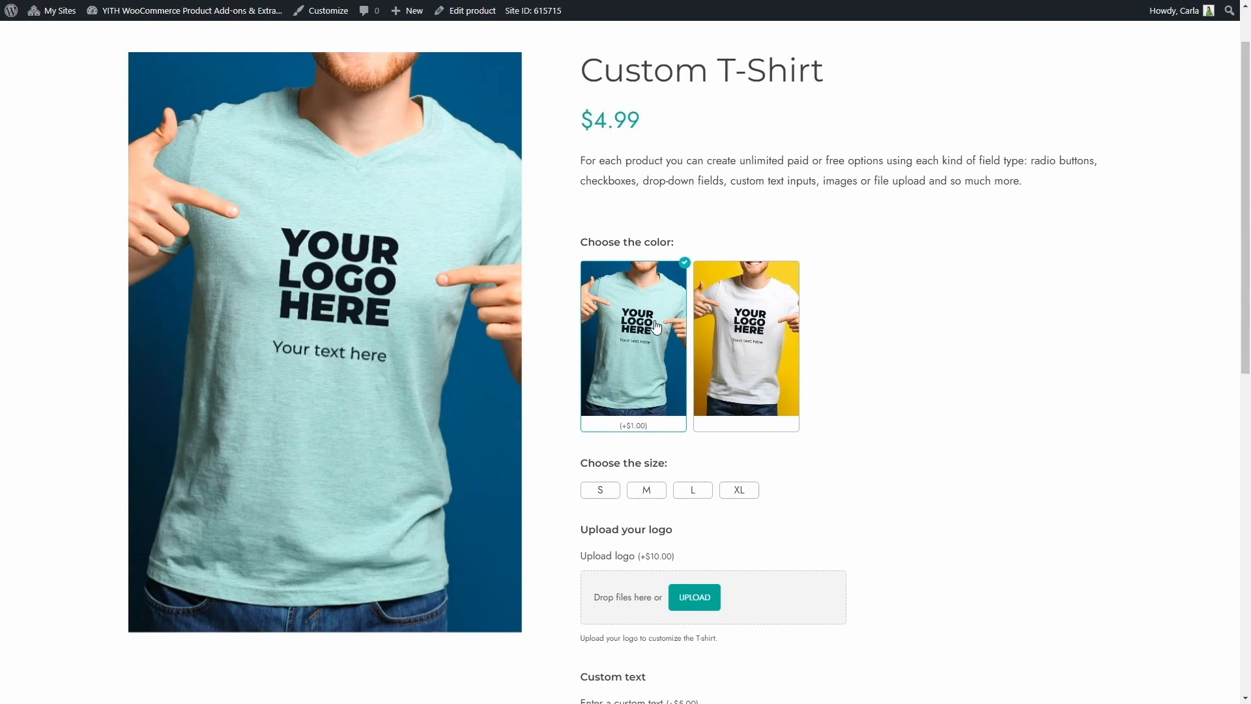
scroll(657, 327, "down", 2)
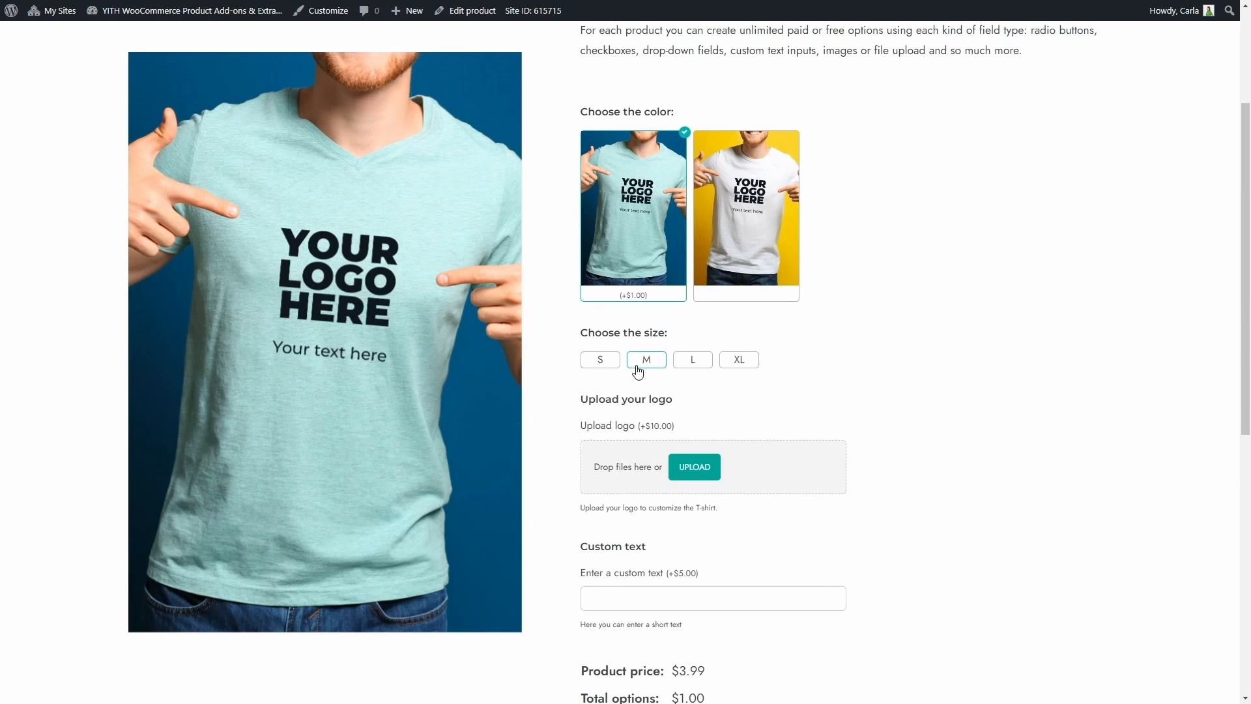
scroll(799, 380, "down", 2)
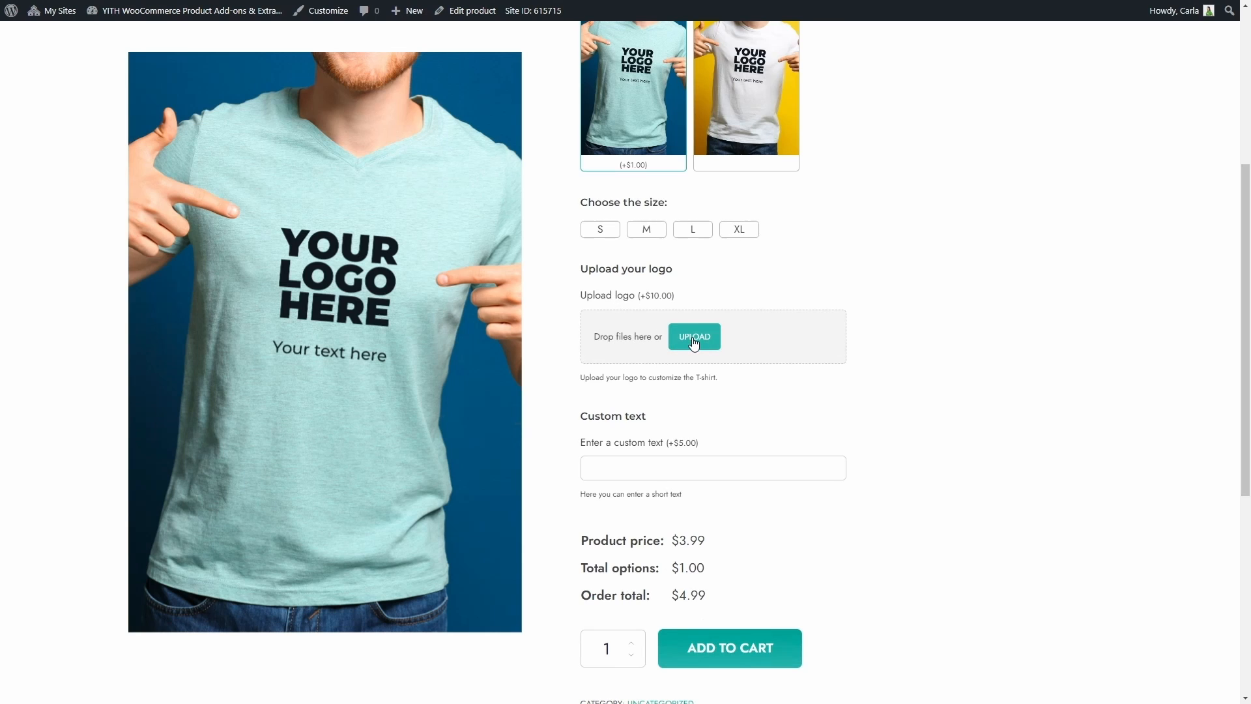
scroll(721, 400, "down", 1)
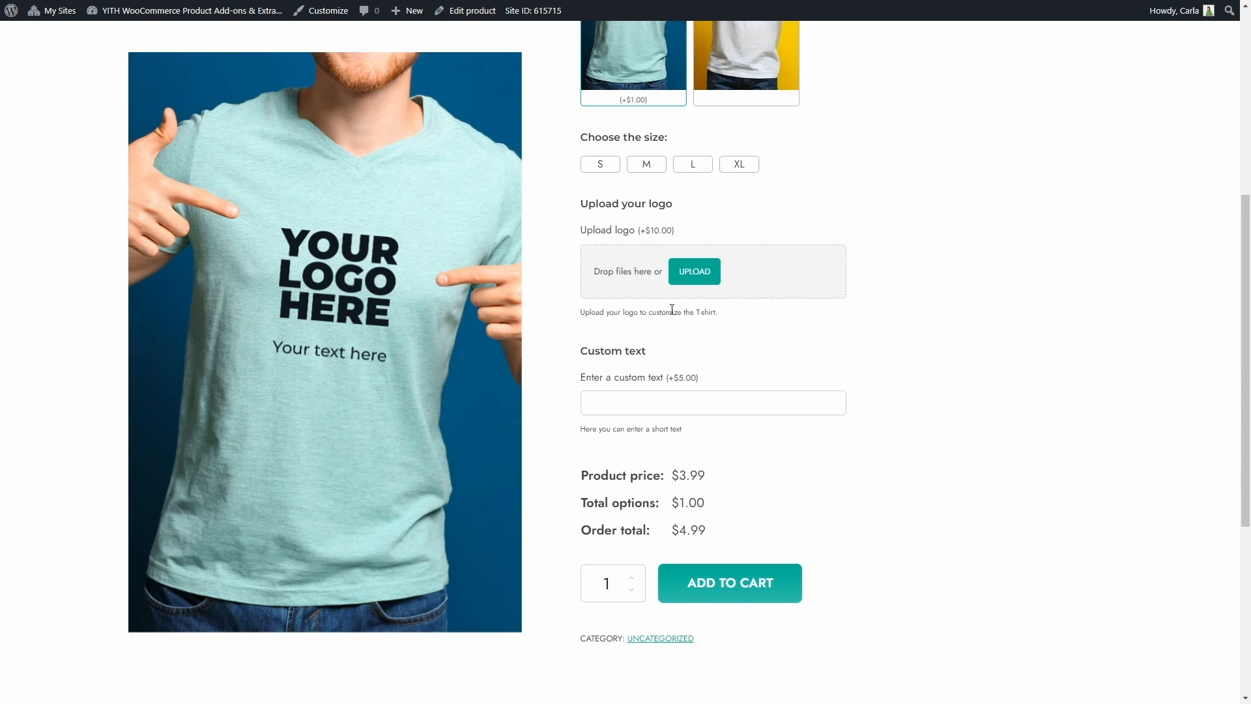
scroll(714, 311, "down", 1)
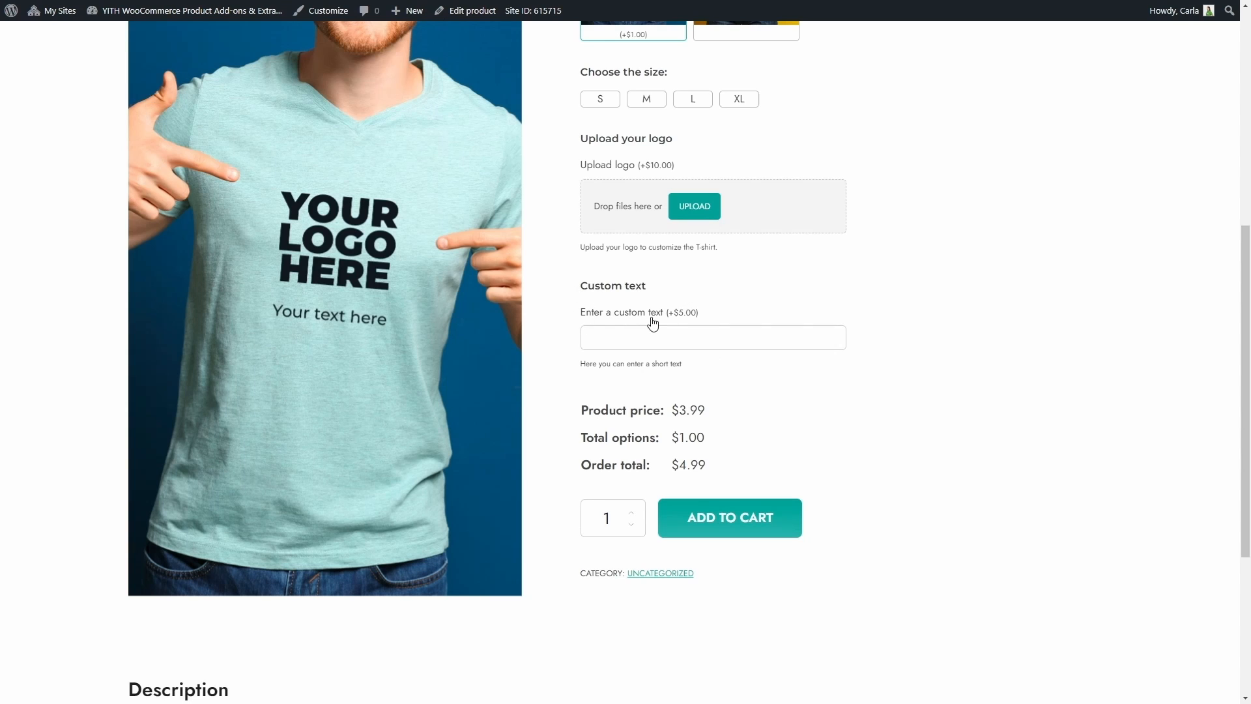
Step: Test the custom text character limit by entering "if this goes over th", and clear the field
left_click(684, 344)
type("if this goes over th")
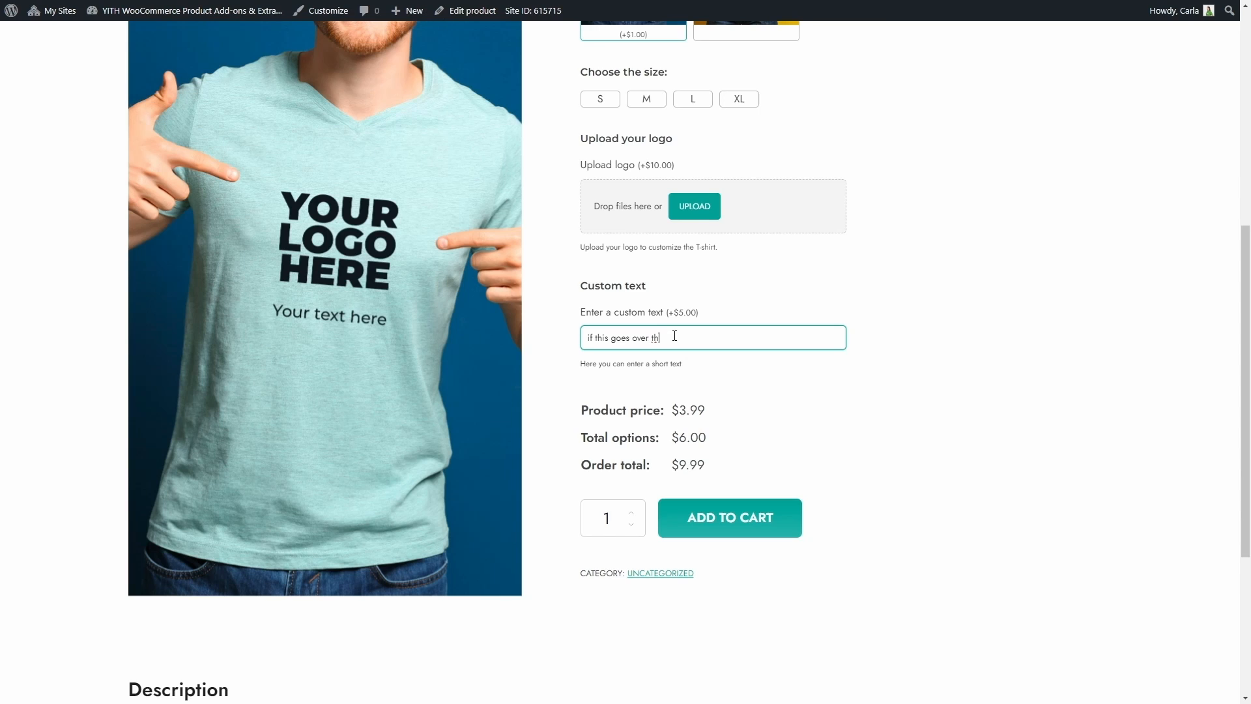
key("ctrl+a")
key("BackSpace")
Step: Try to add the light blue T-shirt to the cart without choosing a size
scroll(693, 436, "up", 2)
scroll(714, 466, "down", 2)
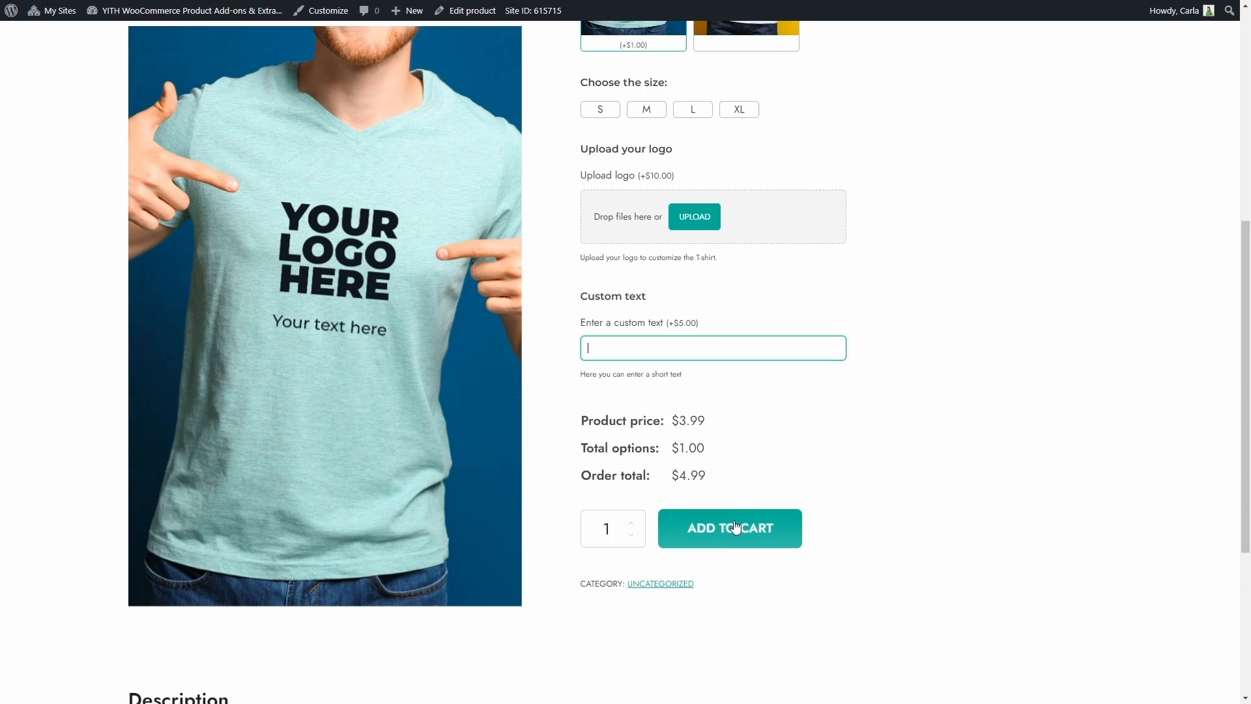
left_click(736, 533)
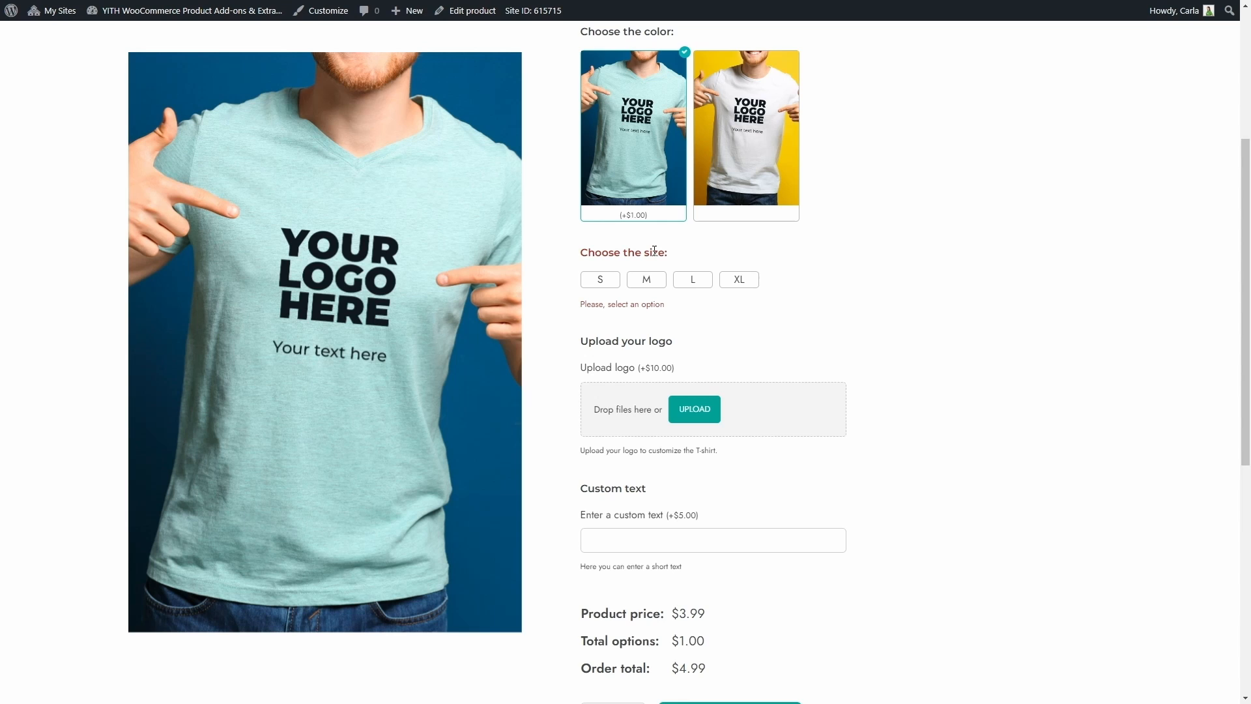
Step: Choose size S for the T-shirt
left_click(610, 280)
scroll(616, 281, "down", 3)
scroll(615, 281, "up", 1)
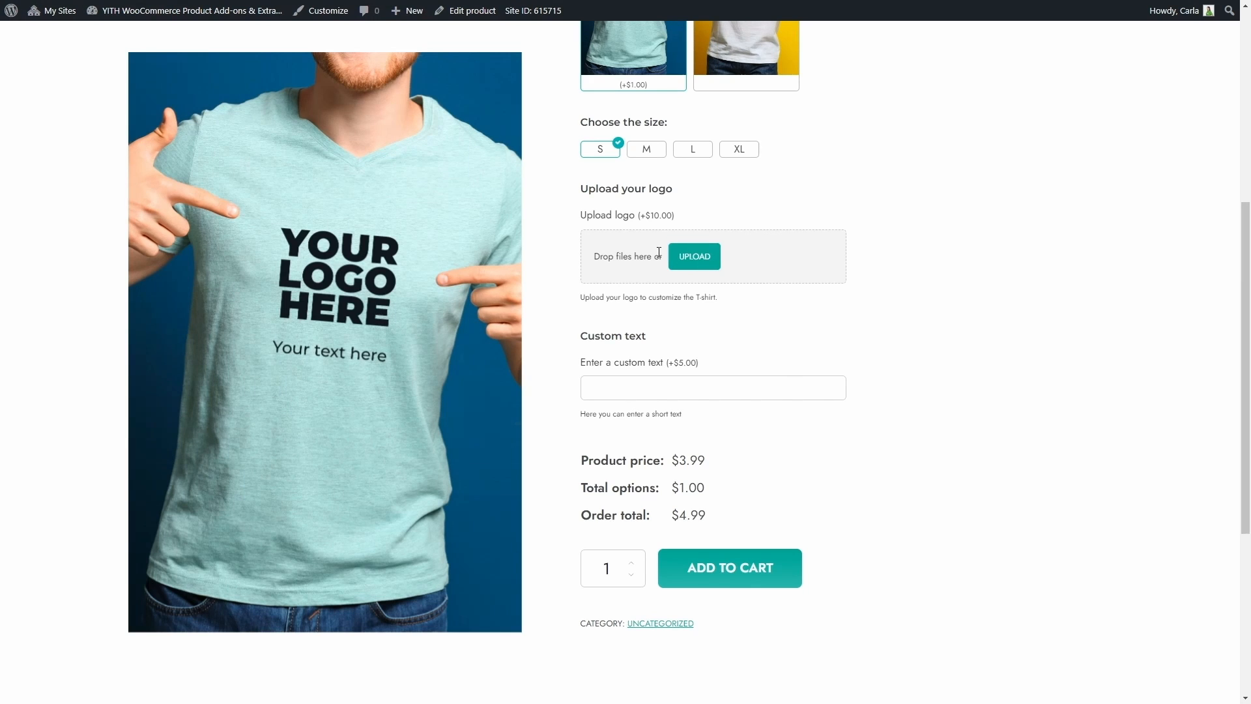
Step: Enter "This is a test." as the custom text and add the T-shirt to the cart
left_click(685, 385)
type("This is a test.")
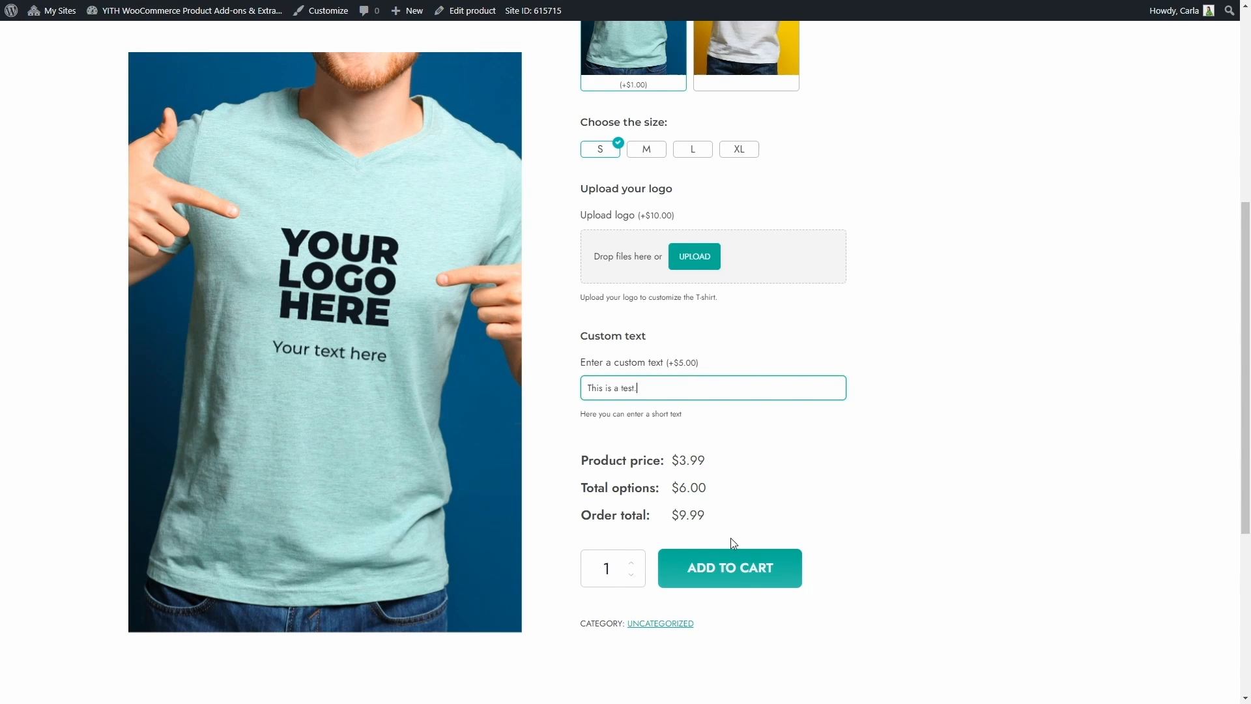
left_click(733, 572)
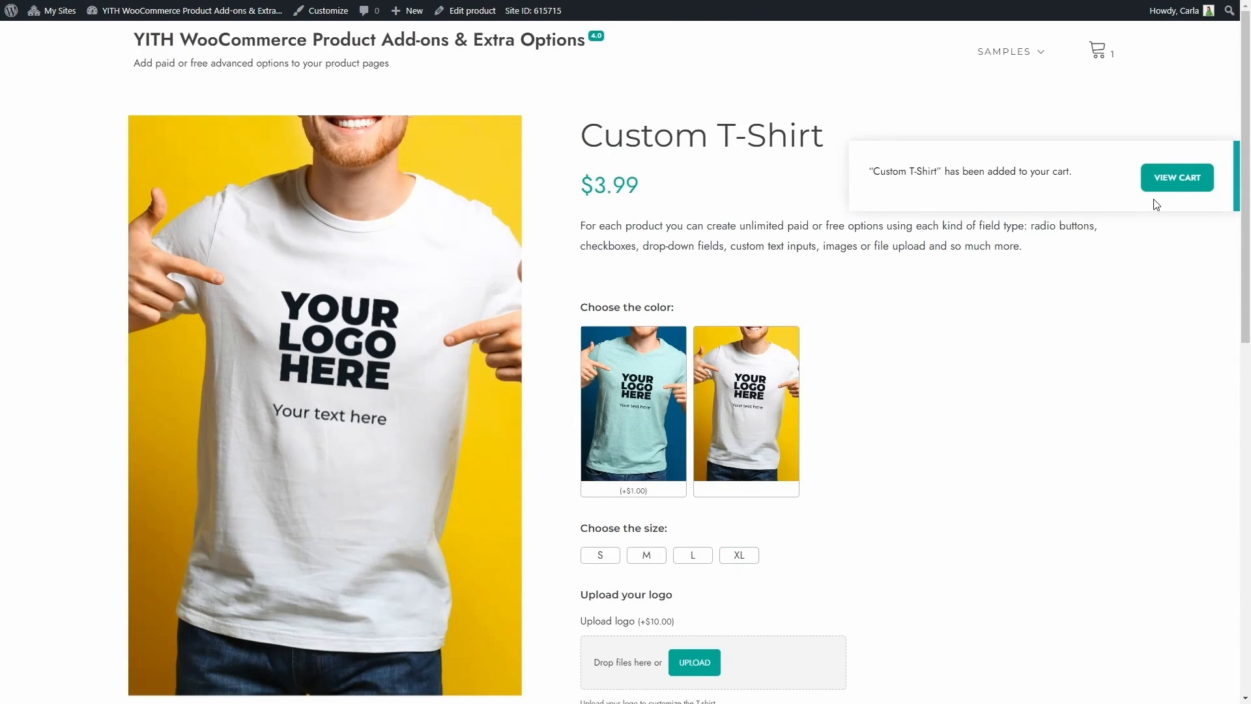
Step: Open the cart and examine the color, size and custom text details listed for the Custom T-Shirt
left_click(1172, 185)
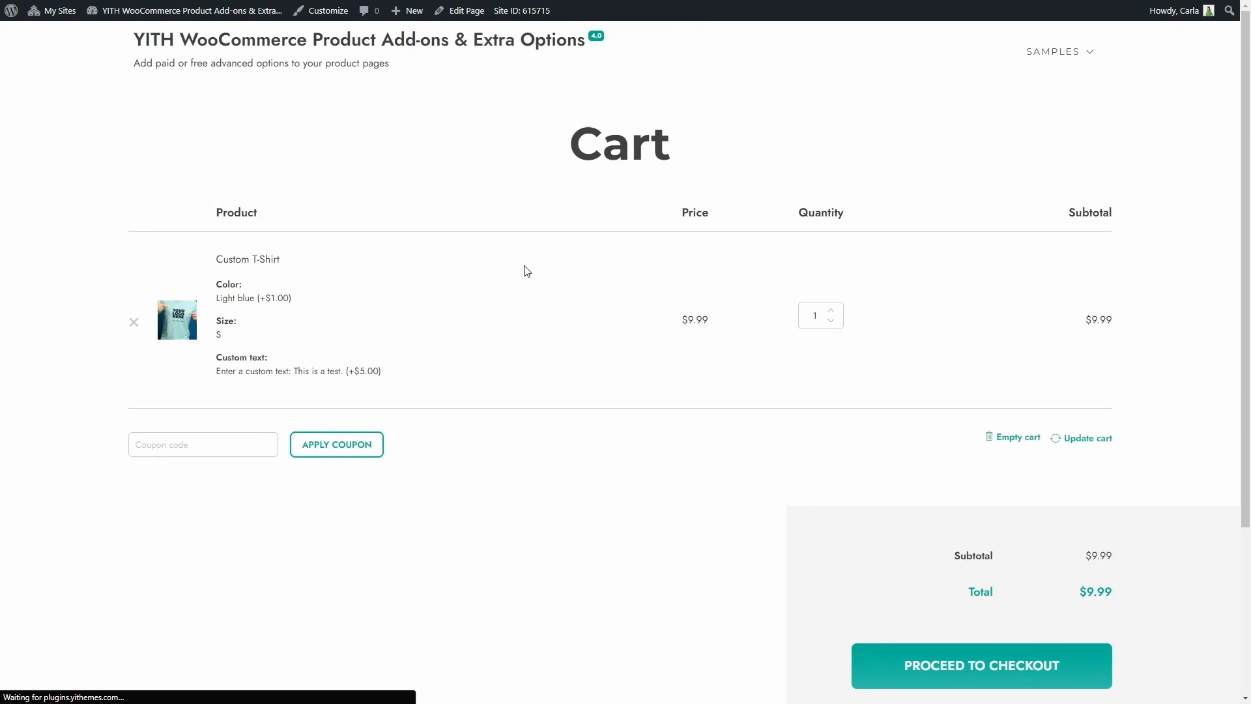
double_click(222, 284)
left_click_drag(217, 320, 236, 320)
left_click(236, 320)
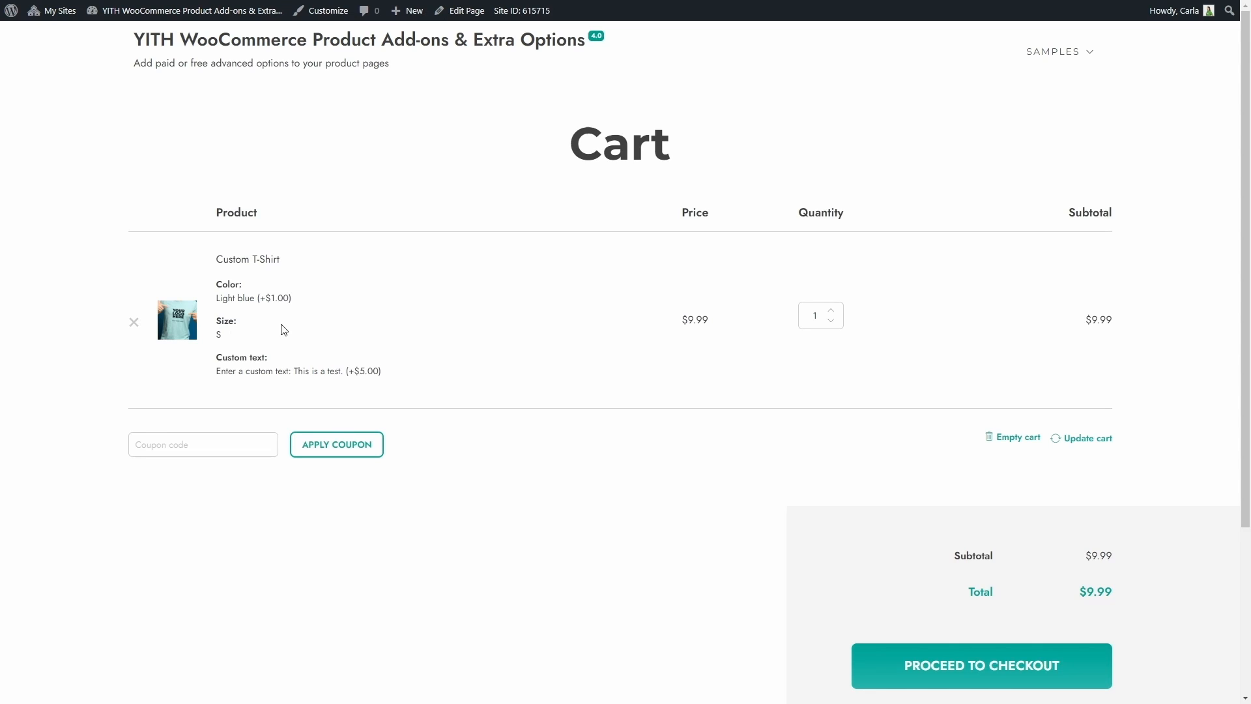
left_click_drag(220, 359, 350, 372)
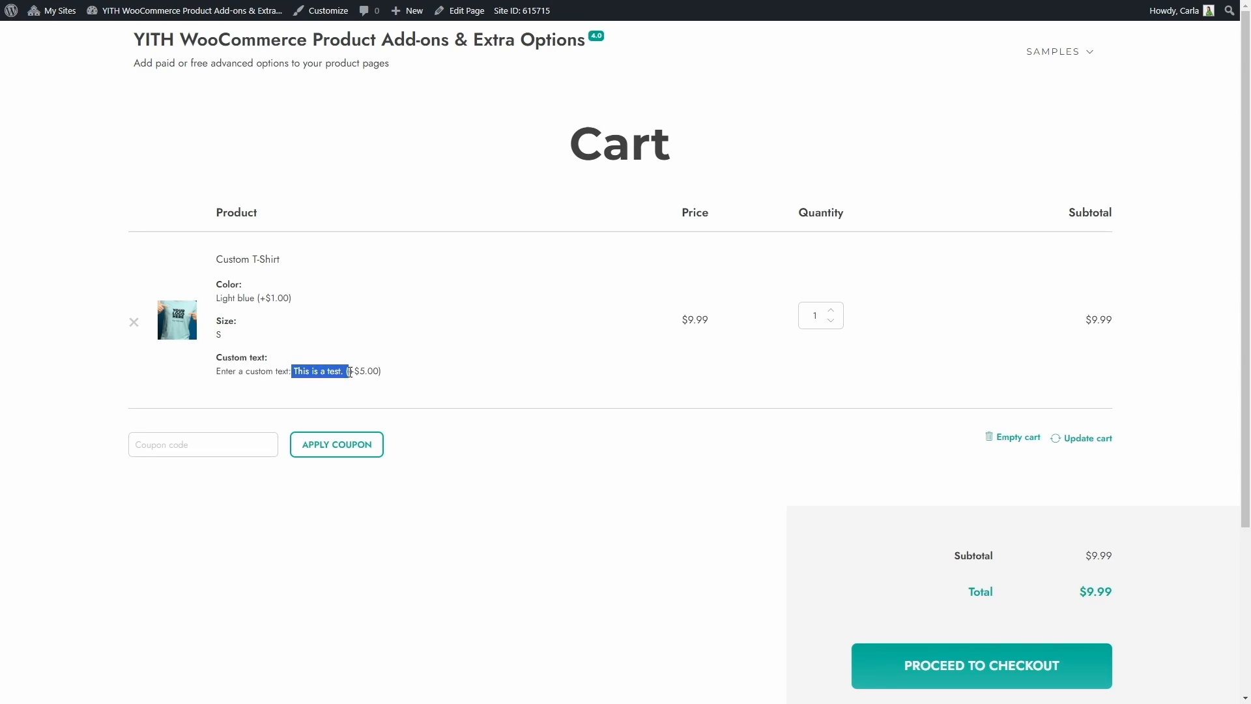